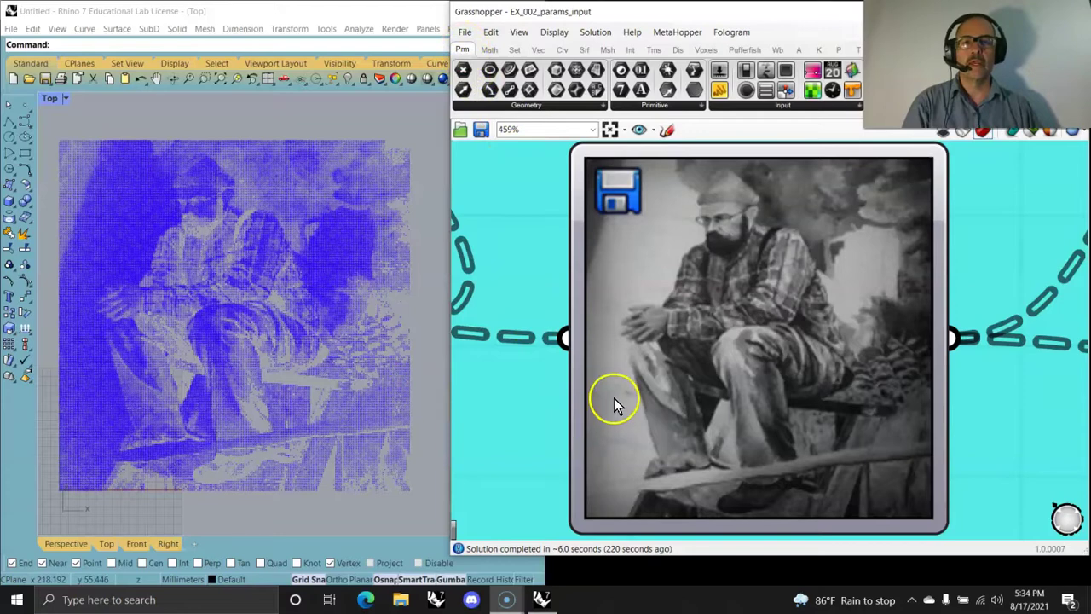
Turn off the preview of the lowest image sampler definition in the green group.
{"action": "scroll", "coordinate": [618, 397], "scroll_direction": "down", "scroll_amount": 4}
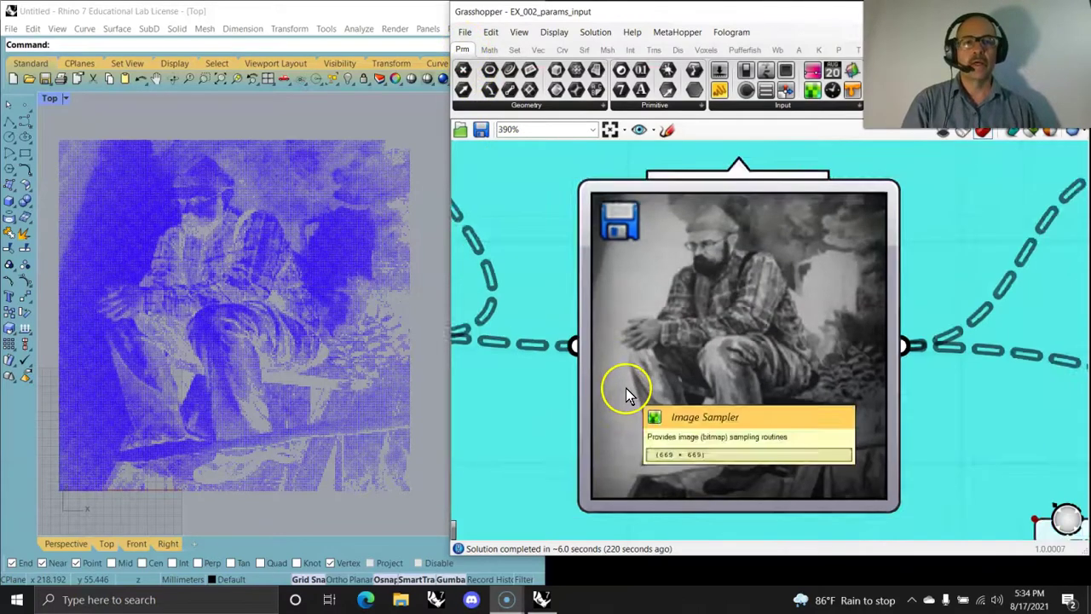
{"action": "right_click", "coordinate": [689, 395]}
{"action": "scroll", "coordinate": [699, 401], "scroll_direction": "down", "scroll_amount": 6}
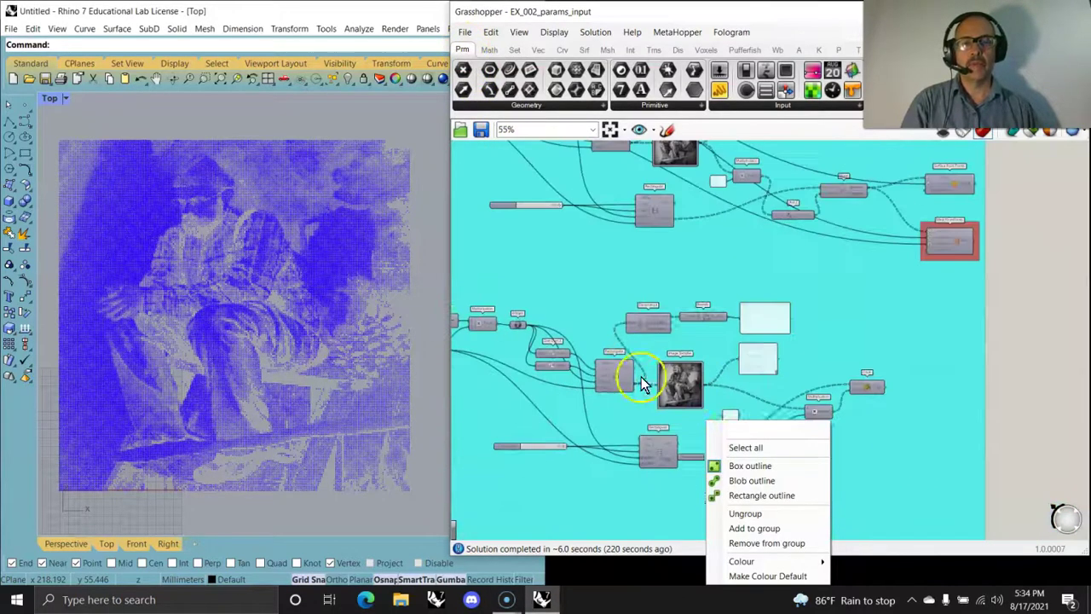
{"action": "scroll", "coordinate": [742, 443], "scroll_direction": "down", "scroll_amount": 1}
{"action": "right_click_drag", "start_coordinate": [748, 452], "coordinate": [898, 331]}
{"action": "left_click_drag", "start_coordinate": [1067, 497], "coordinate": [637, 368]}
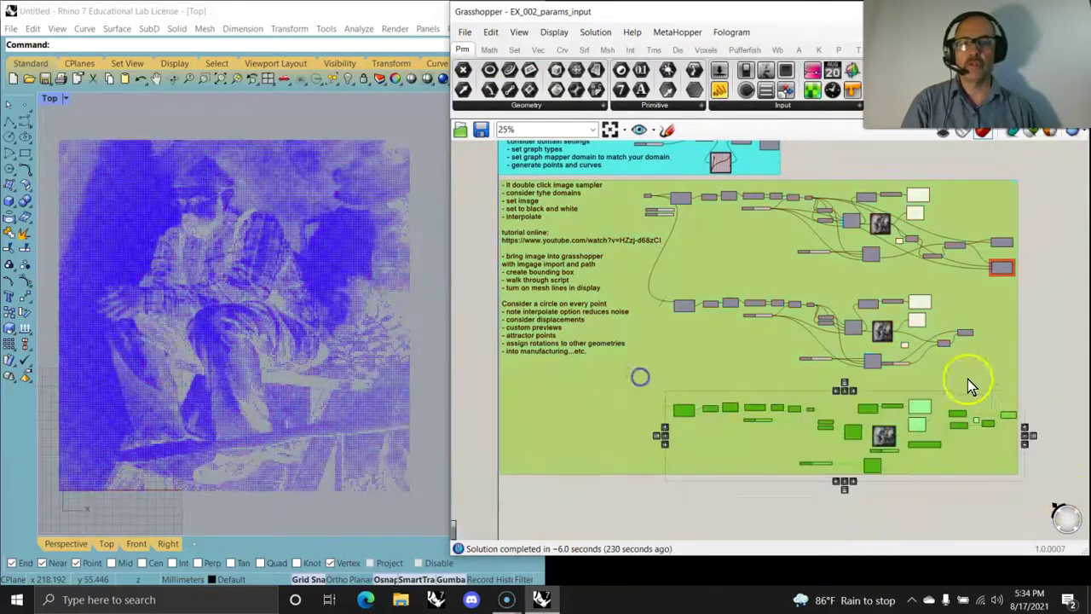
{"action": "right_click", "coordinate": [1047, 358]}
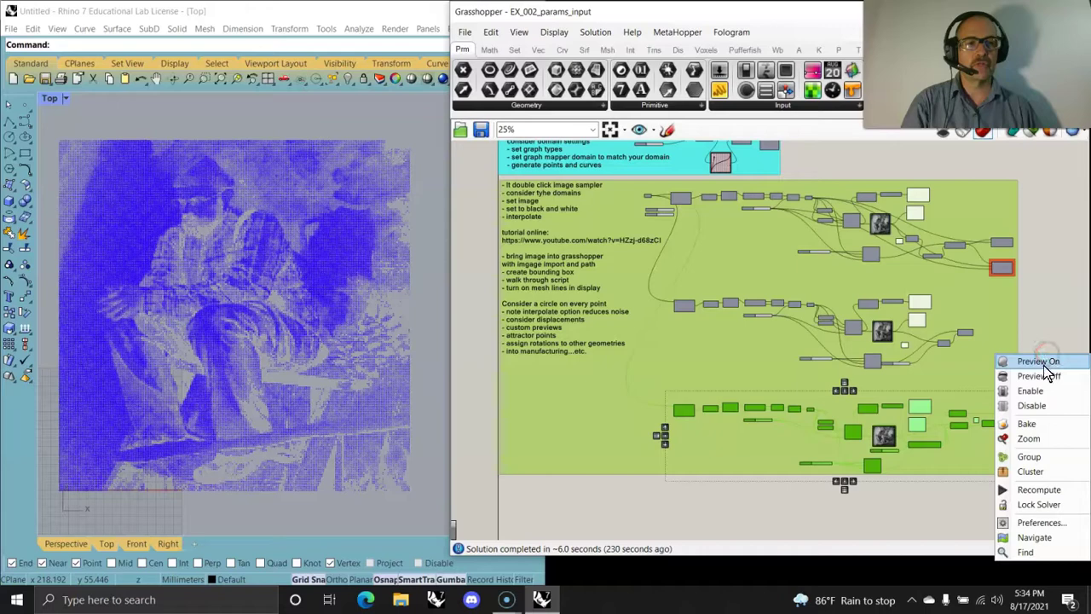
{"action": "left_click", "coordinate": [1036, 377]}
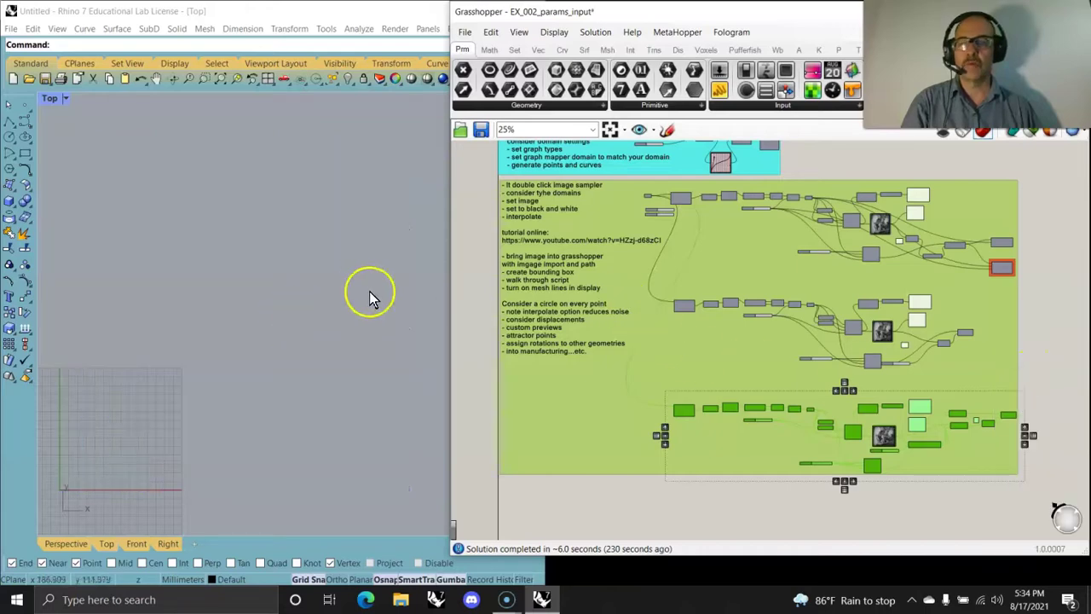
Widen the Grasshopper window and bring the 002_params_inputs exercise notes up to readable size.
{"action": "left_click_drag", "start_coordinate": [448, 321], "coordinate": [271, 286]}
{"action": "right_click_drag", "start_coordinate": [433, 251], "coordinate": [544, 426]}
{"action": "scroll", "coordinate": [569, 408], "scroll_direction": "down", "scroll_amount": 3}
{"action": "scroll", "coordinate": [526, 378], "scroll_direction": "up", "scroll_amount": 5}
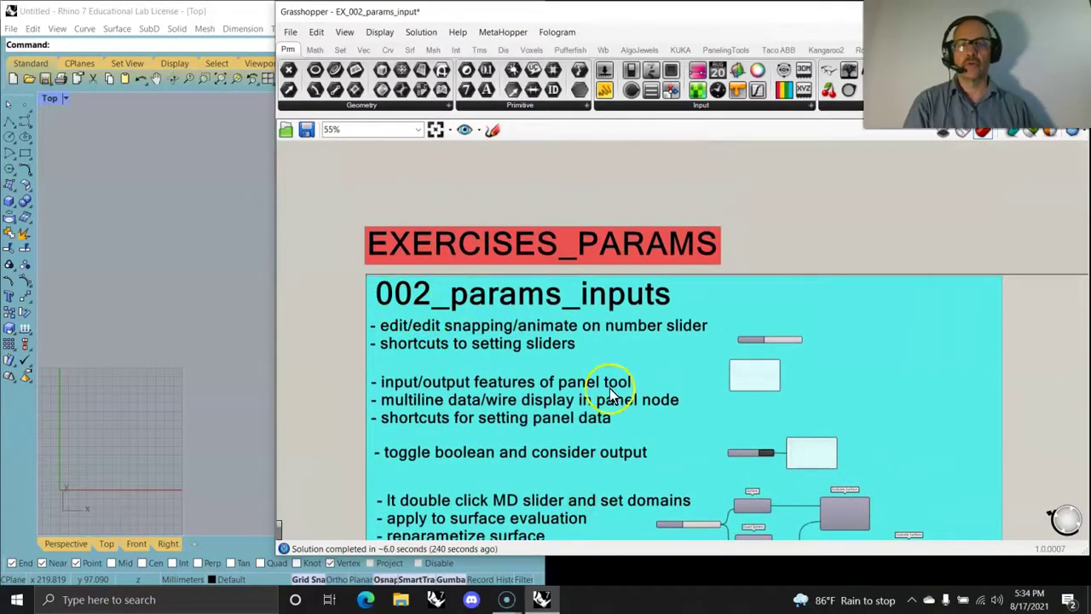
{"action": "scroll", "coordinate": [568, 397], "scroll_direction": "up", "scroll_amount": 3}
{"action": "right_click_drag", "start_coordinate": [598, 373], "coordinate": [753, 384]}
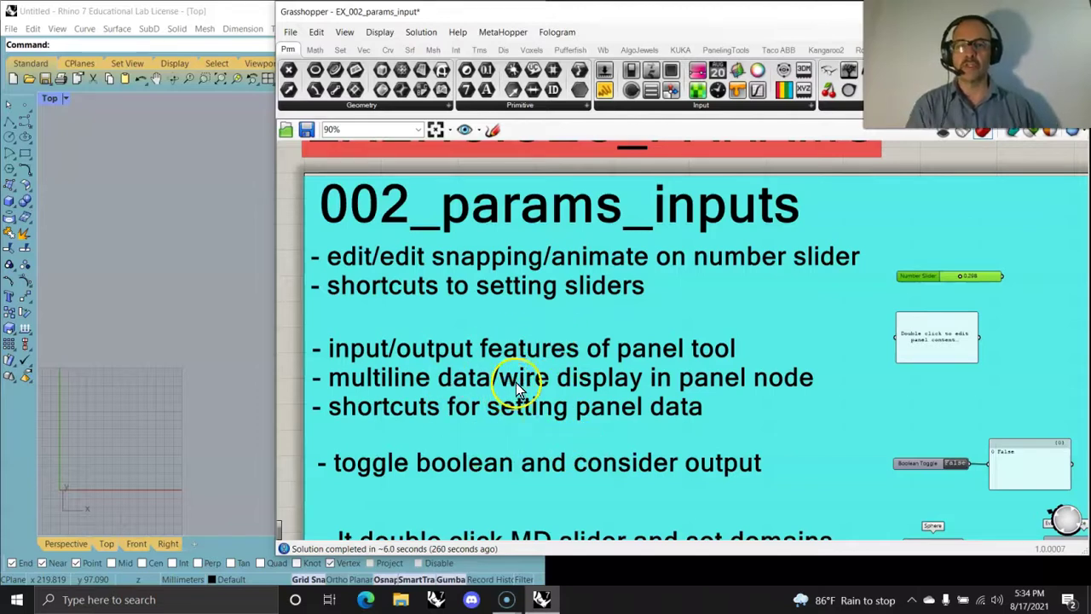
Read the exercise notes on panels, boolean toggle and MD slider alongside their matching components.
{"action": "scroll", "coordinate": [522, 393], "scroll_direction": "down", "scroll_amount": 1}
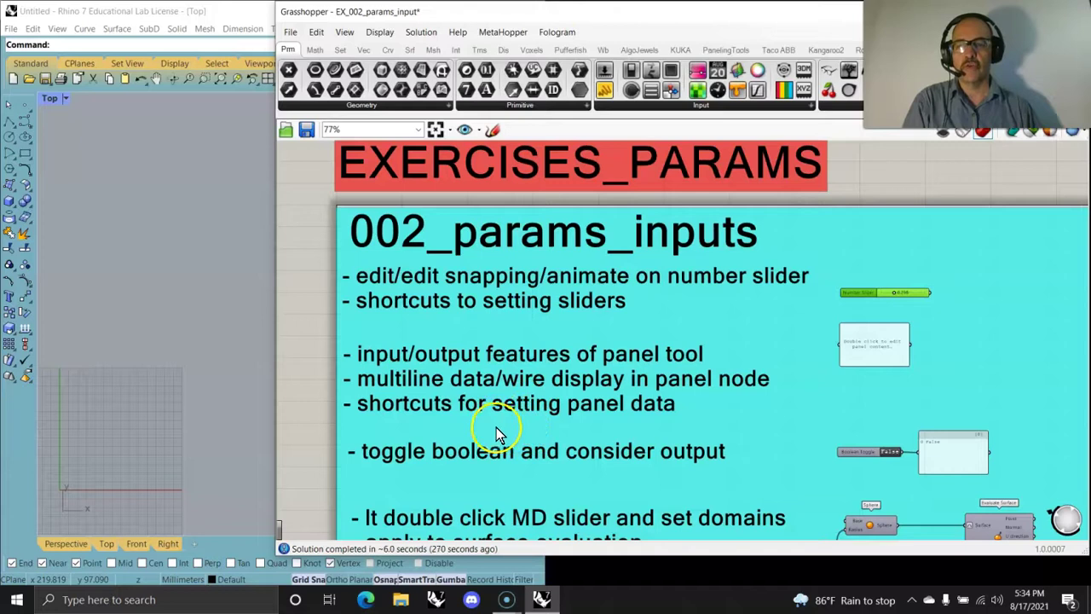
{"action": "right_click_drag", "start_coordinate": [552, 467], "coordinate": [549, 319]}
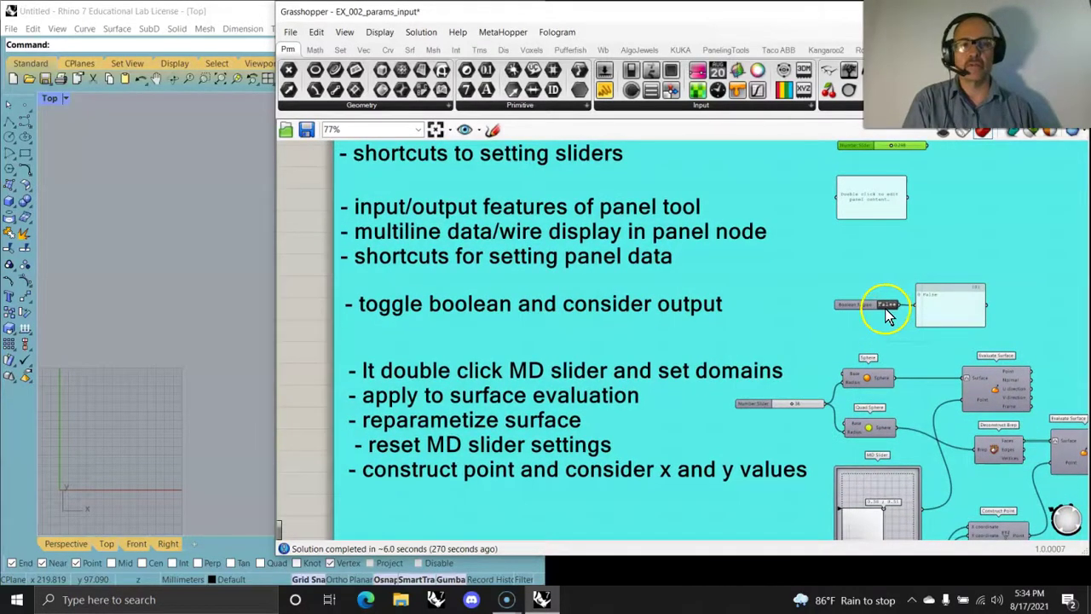
{"action": "right_click_drag", "start_coordinate": [663, 290], "coordinate": [644, 356]}
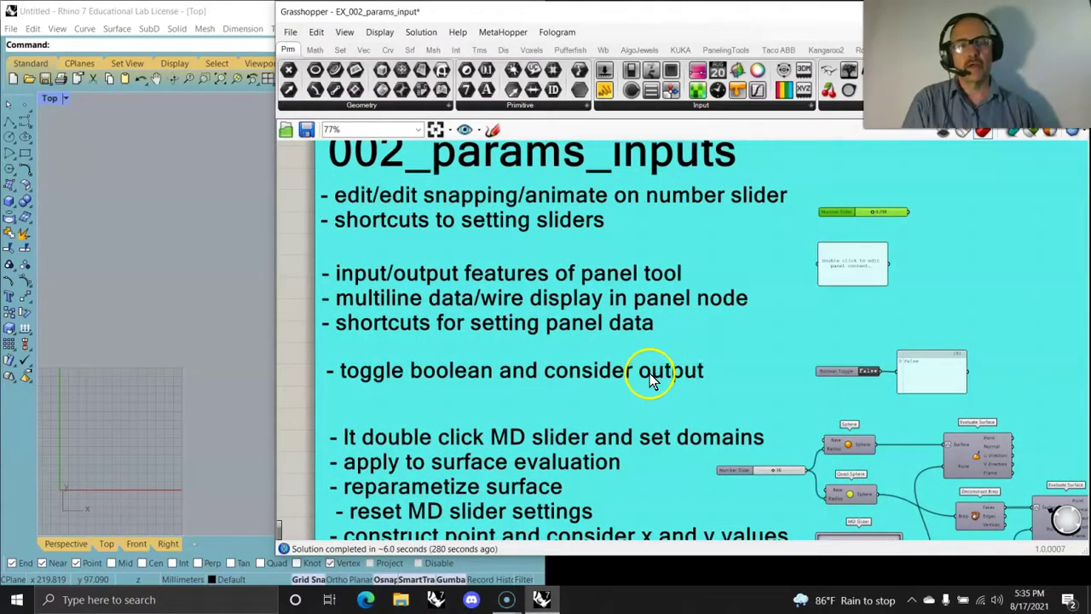
{"action": "right_click_drag", "start_coordinate": [662, 394], "coordinate": [687, 324]}
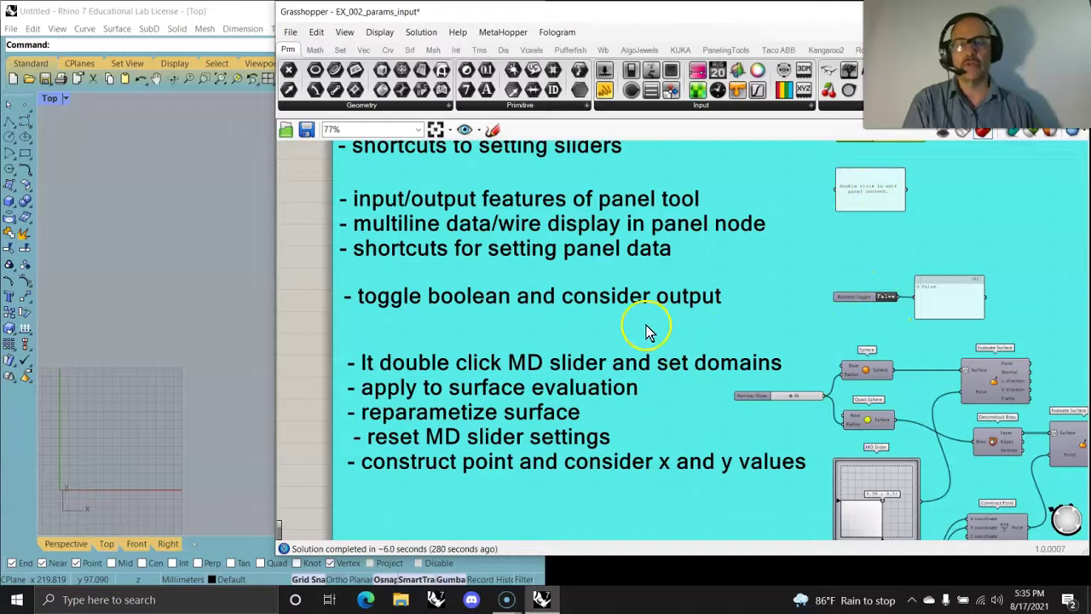
{"action": "right_click_drag", "start_coordinate": [607, 351], "coordinate": [521, 285]}
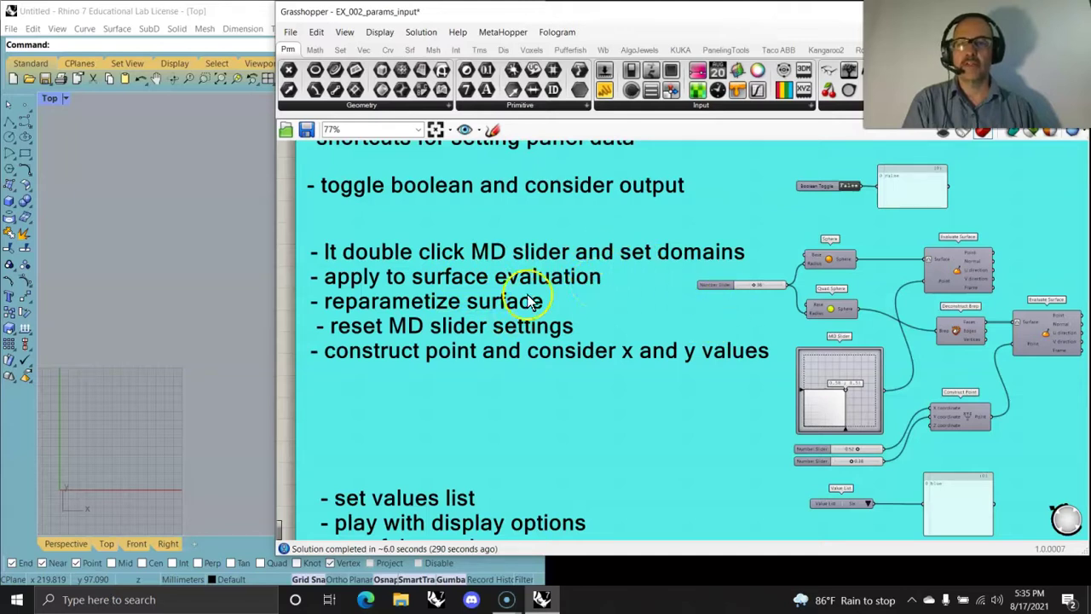
{"action": "right_click_drag", "start_coordinate": [698, 343], "coordinate": [684, 309]}
{"action": "right_click_drag", "start_coordinate": [893, 250], "coordinate": [846, 258]}
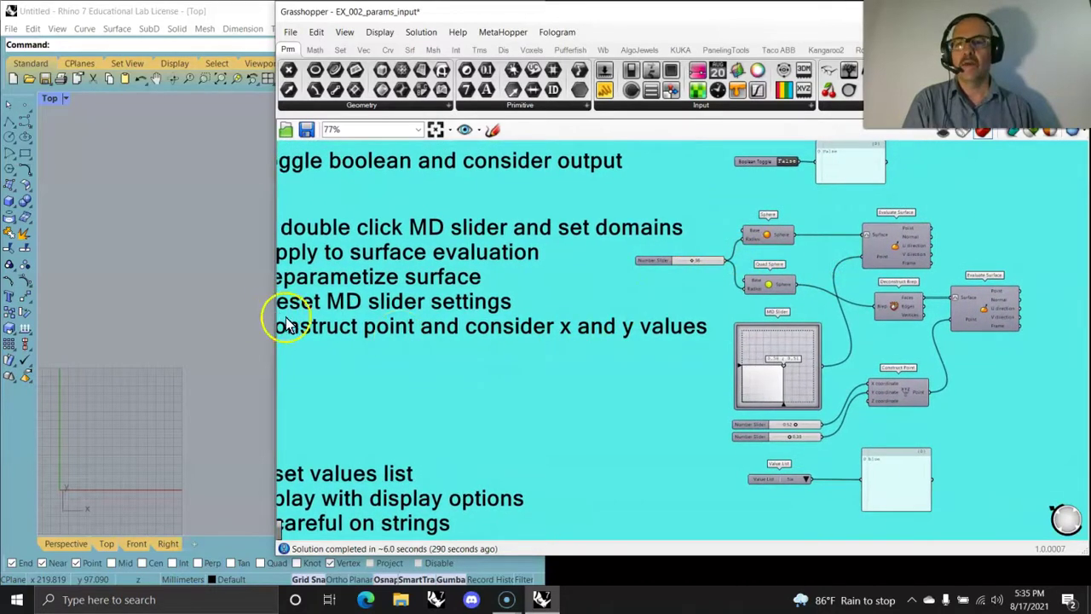
Shift the MD slider notes slightly up towards the boolean toggle note and ungroup the cyan background group.
{"action": "mouse_move", "coordinate": [304, 332]}
{"action": "left_mouse_down"}
{"action": "mouse_move", "coordinate": [475, 327]}
{"action": "mouse_move", "coordinate": [328, 314]}
{"action": "left_mouse_up"}
{"action": "right_click", "coordinate": [470, 376]}
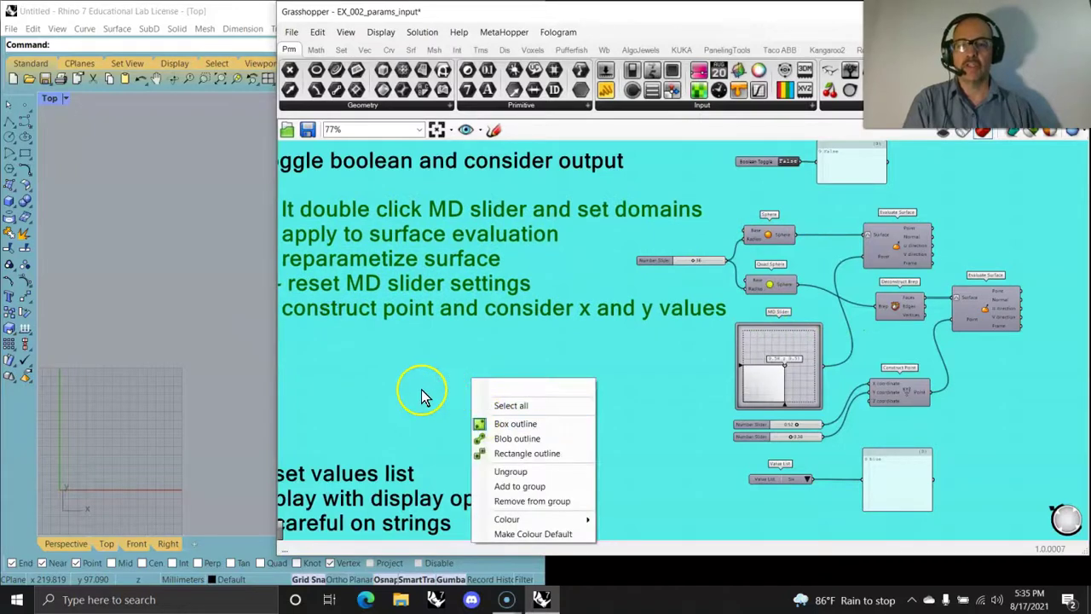
{"action": "scroll", "coordinate": [410, 388], "scroll_direction": "down", "scroll_amount": 2}
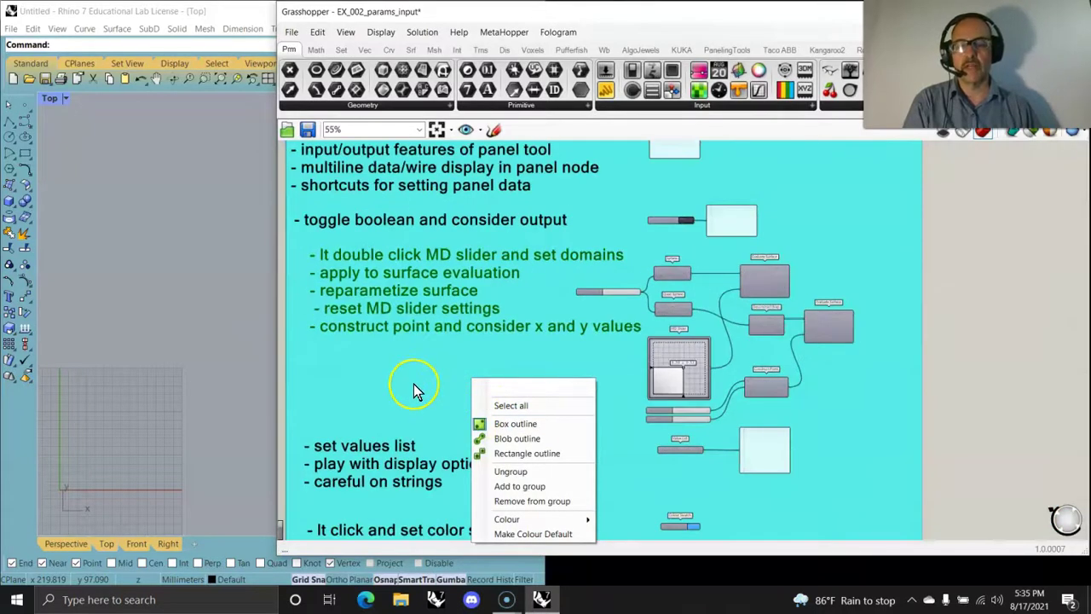
{"action": "left_click", "coordinate": [499, 451]}
Narrow the Grasshopper window to enlarge the Rhino view and maximise the Perspective viewport.
{"action": "right_click_drag", "start_coordinate": [449, 361], "coordinate": [834, 355]}
{"action": "scroll", "coordinate": [553, 395], "scroll_direction": "down", "scroll_amount": 3}
{"action": "scroll", "coordinate": [576, 360], "scroll_direction": "up", "scroll_amount": 5}
{"action": "left_click_drag", "start_coordinate": [273, 348], "coordinate": [470, 355]}
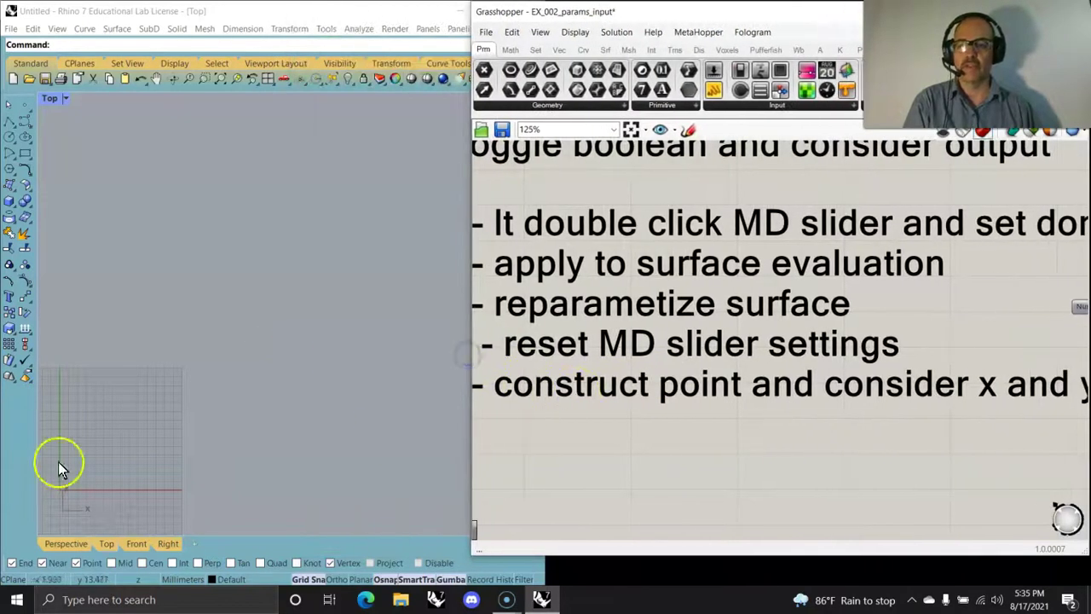
{"action": "double_click", "coordinate": [47, 98]}
{"action": "double_click", "coordinate": [300, 98]}
{"action": "right_click_drag", "start_coordinate": [294, 303], "coordinate": [298, 349]}
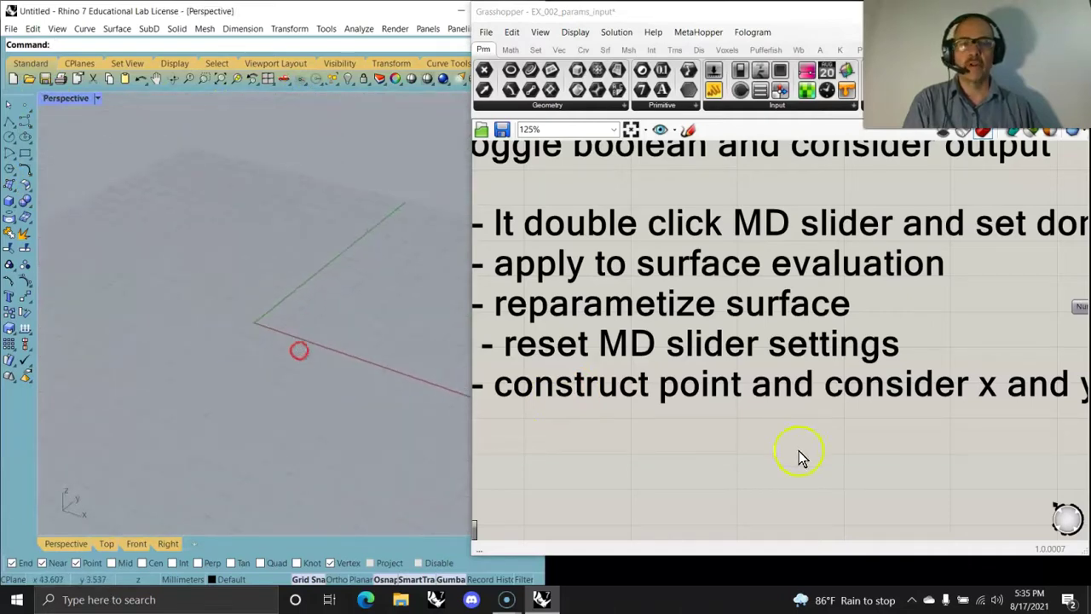
Select the Sphere component and restrict the preview to selected components so that it is drawn in the viewport.
{"action": "scroll", "coordinate": [704, 348], "scroll_direction": "down", "scroll_amount": 3}
{"action": "scroll", "coordinate": [841, 324], "scroll_direction": "up", "scroll_amount": 4}
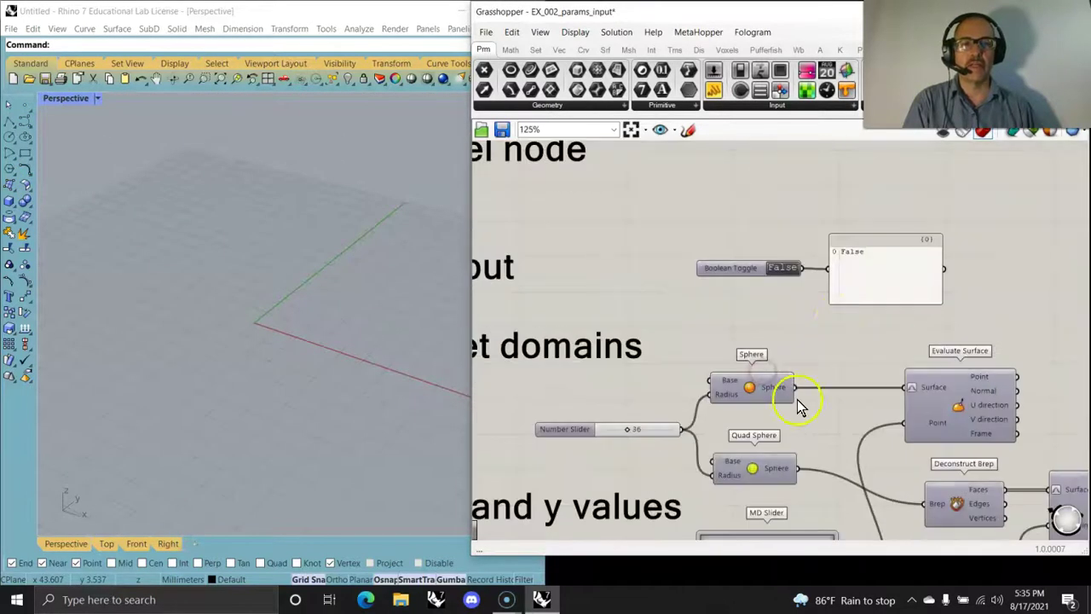
{"action": "right_click_drag", "start_coordinate": [799, 407], "coordinate": [840, 281]}
{"action": "left_click", "coordinate": [814, 284]}
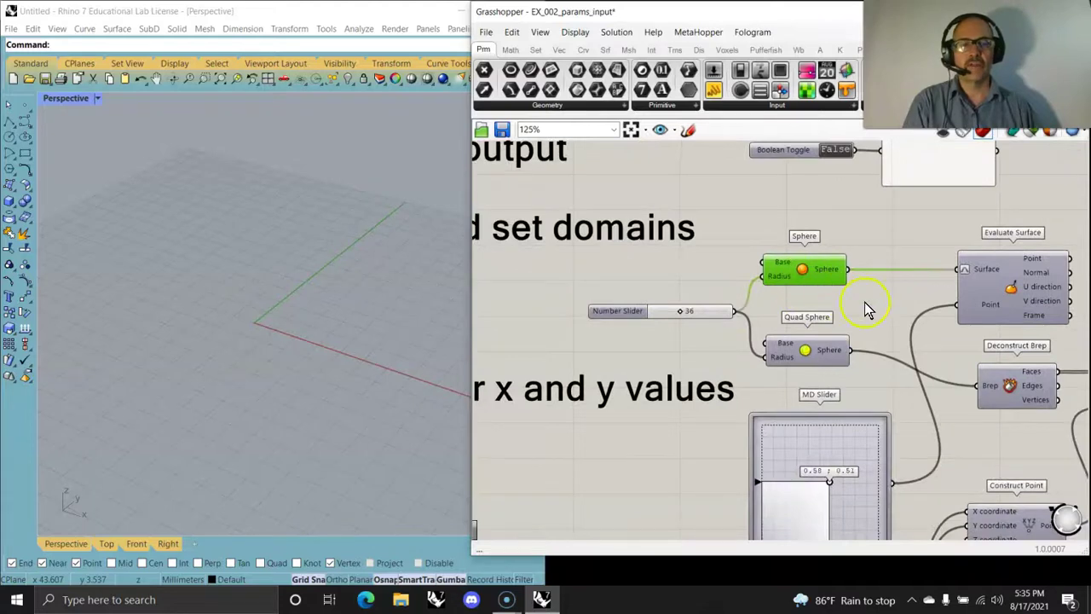
{"action": "left_click", "coordinate": [1038, 136]}
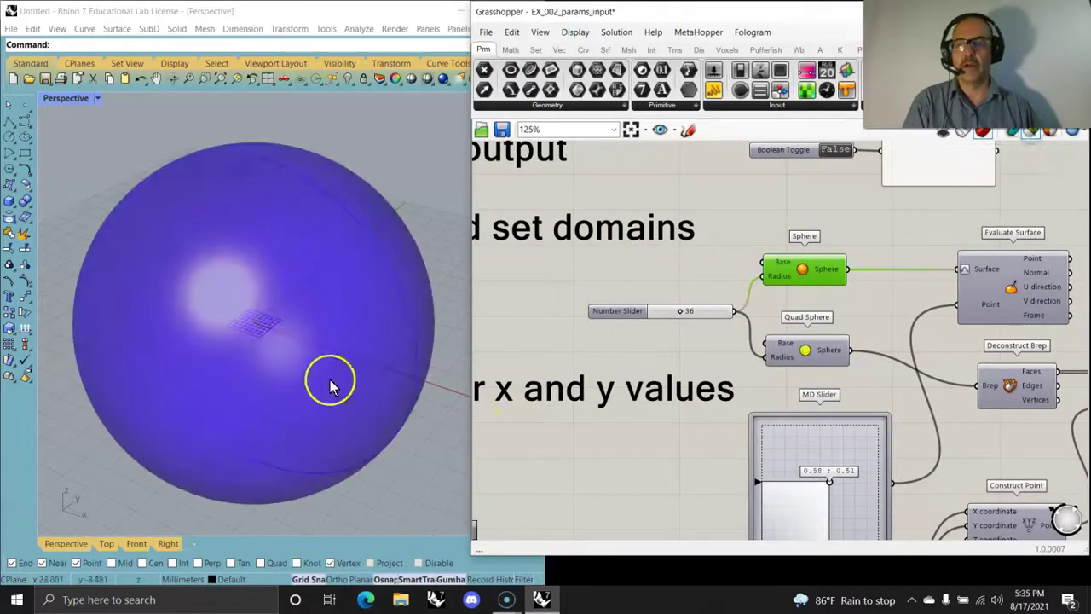
{"action": "scroll", "coordinate": [331, 375], "scroll_direction": "down", "scroll_amount": 5}
{"action": "right_click_drag", "start_coordinate": [336, 388], "coordinate": [332, 393]}
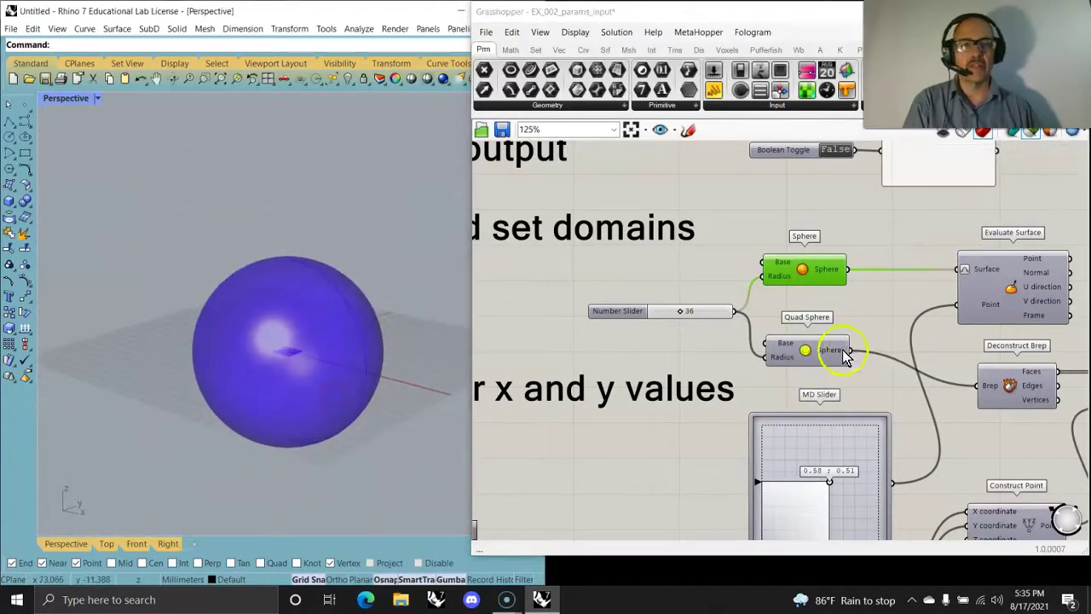
Set the number slider driving the radius of the Sphere and Quad Sphere to 45.
{"action": "left_click", "coordinate": [808, 356]}
{"action": "left_click", "coordinate": [804, 272]}
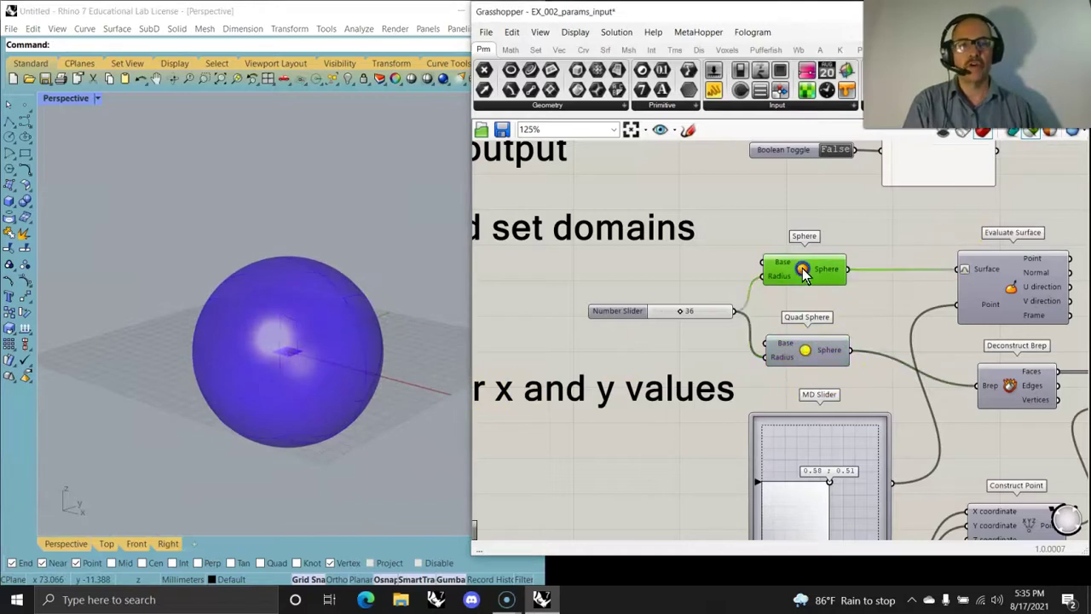
{"action": "right_click_drag", "start_coordinate": [933, 318], "coordinate": [862, 265]}
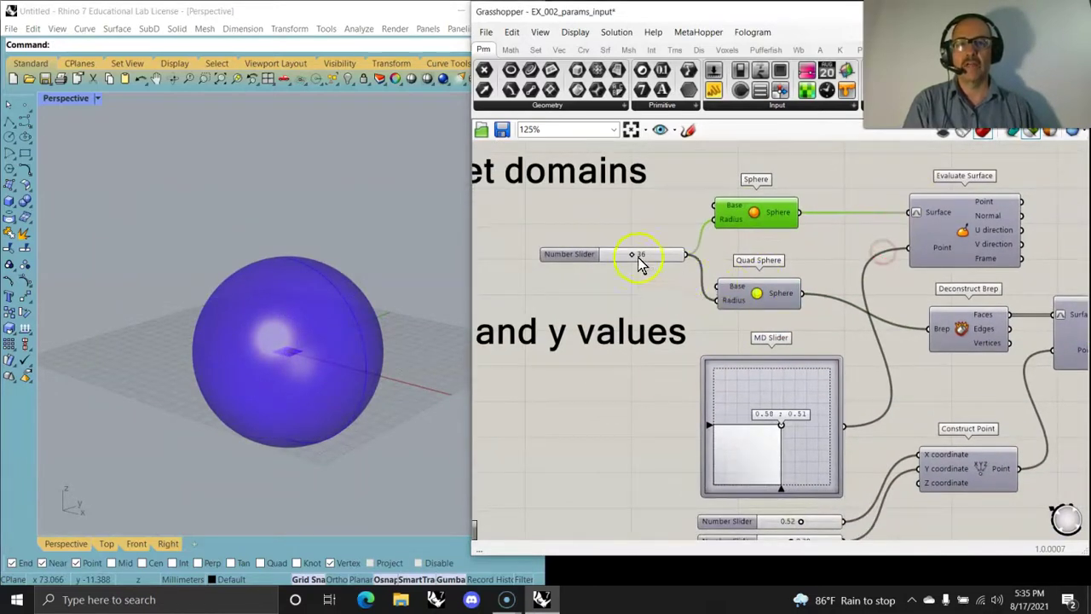
{"action": "mouse_move", "coordinate": [635, 257]}
{"action": "left_mouse_down"}
{"action": "mouse_move", "coordinate": [613, 254]}
{"action": "mouse_move", "coordinate": [645, 269]}
{"action": "left_mouse_up"}
{"action": "right_click_drag", "start_coordinate": [823, 251], "coordinate": [771, 263]}
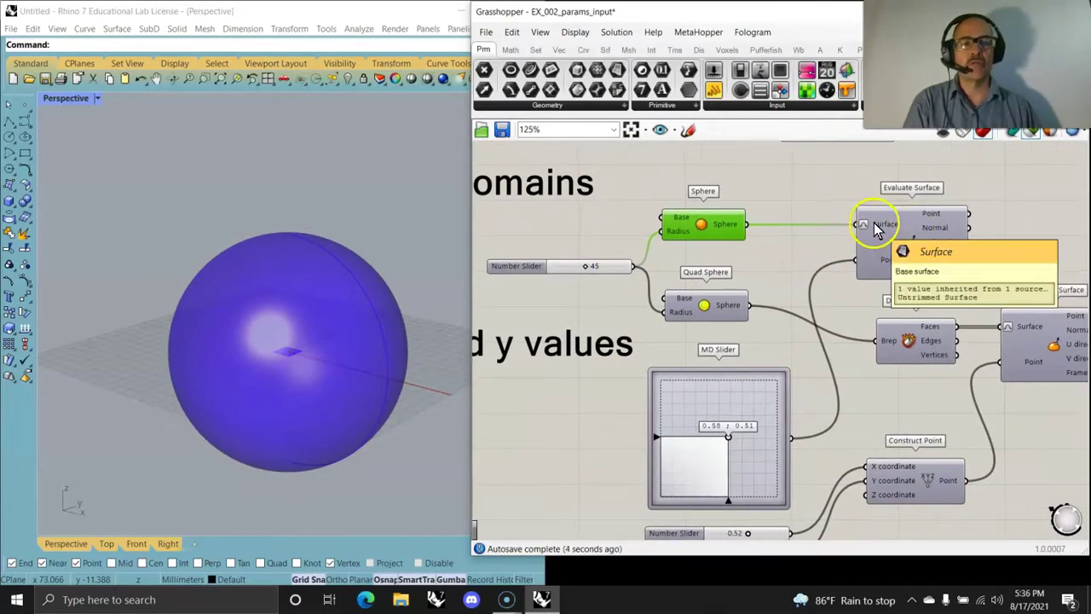
Preview the Evaluate Surface component fed by the Sphere, and the Quad Sphere, one at a time.
{"action": "left_click", "coordinate": [928, 219]}
{"action": "right_click_drag", "start_coordinate": [292, 407], "coordinate": [409, 395]}
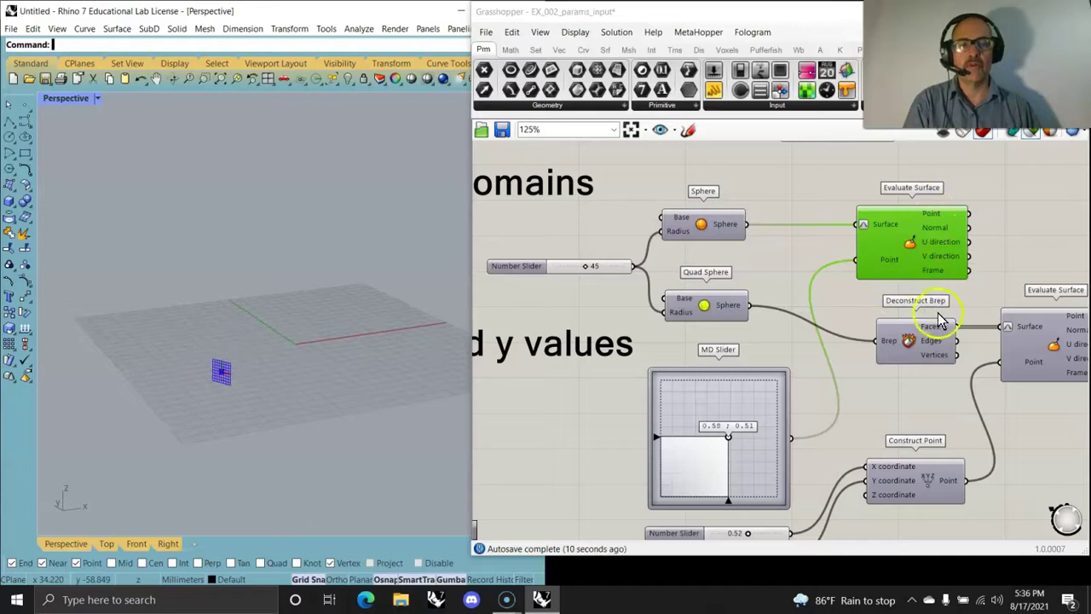
{"action": "right_click_drag", "start_coordinate": [857, 353], "coordinate": [792, 264]}
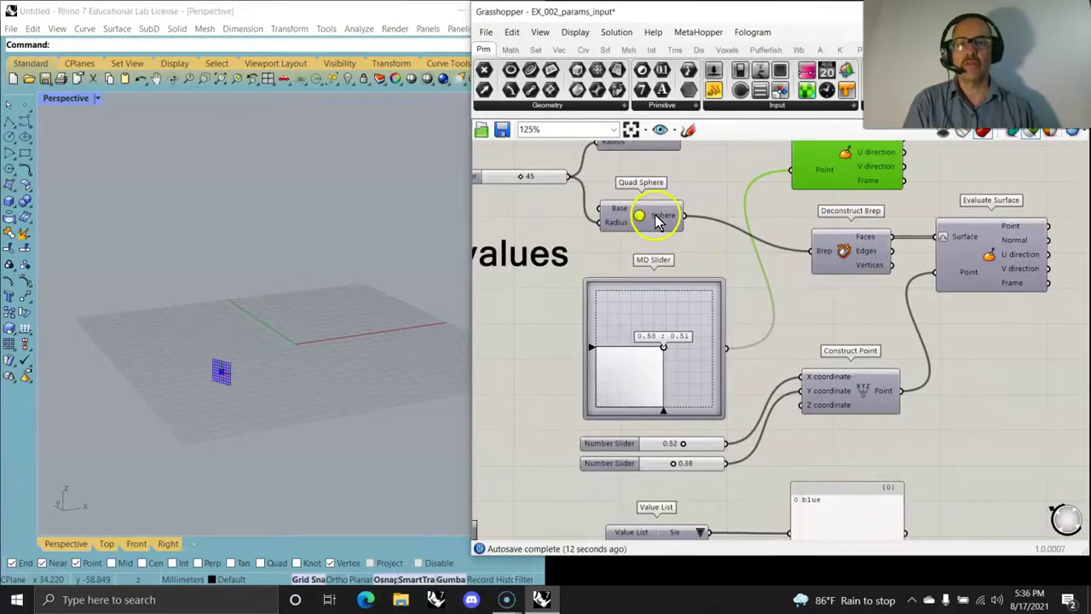
{"action": "right_click_drag", "start_coordinate": [657, 220], "coordinate": [668, 250]}
{"action": "left_click", "coordinate": [668, 250]}
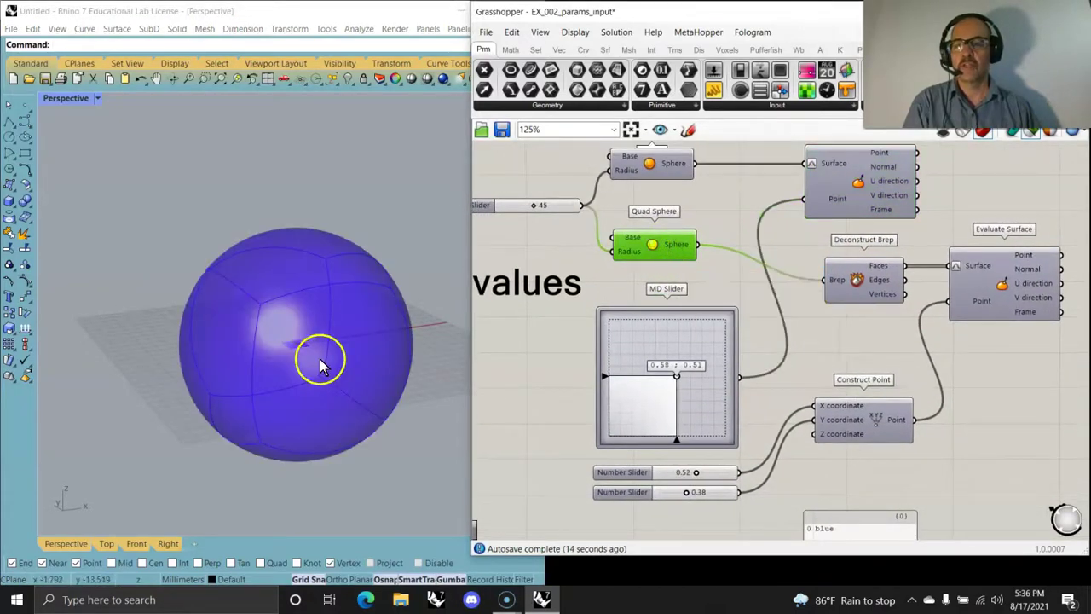
Preview the Deconstruct Brep component and the Evaluate Surface that uses its faces.
{"action": "left_click", "coordinate": [869, 285]}
{"action": "right_click_drag", "start_coordinate": [895, 330], "coordinate": [791, 315]}
{"action": "left_click", "coordinate": [928, 267]}
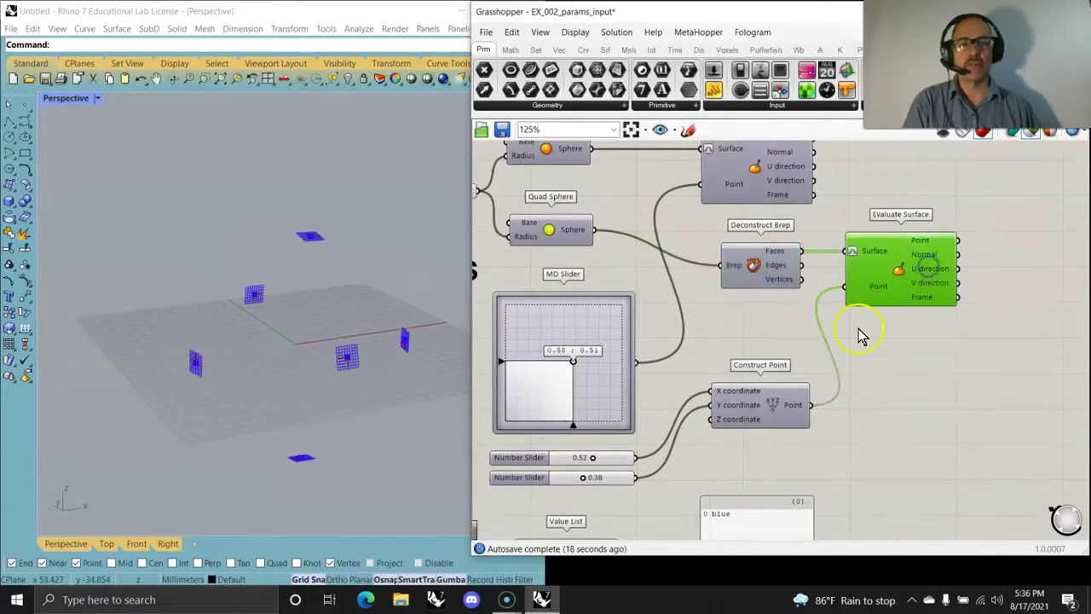
{"action": "right_click_drag", "start_coordinate": [456, 400], "coordinate": [390, 373]}
Compare the previews of both Evaluate Surface components and examine the Construct Point and number sliders feeding the second one.
{"action": "right_click_drag", "start_coordinate": [771, 202], "coordinate": [775, 274]}
{"action": "left_click", "coordinate": [771, 232]}
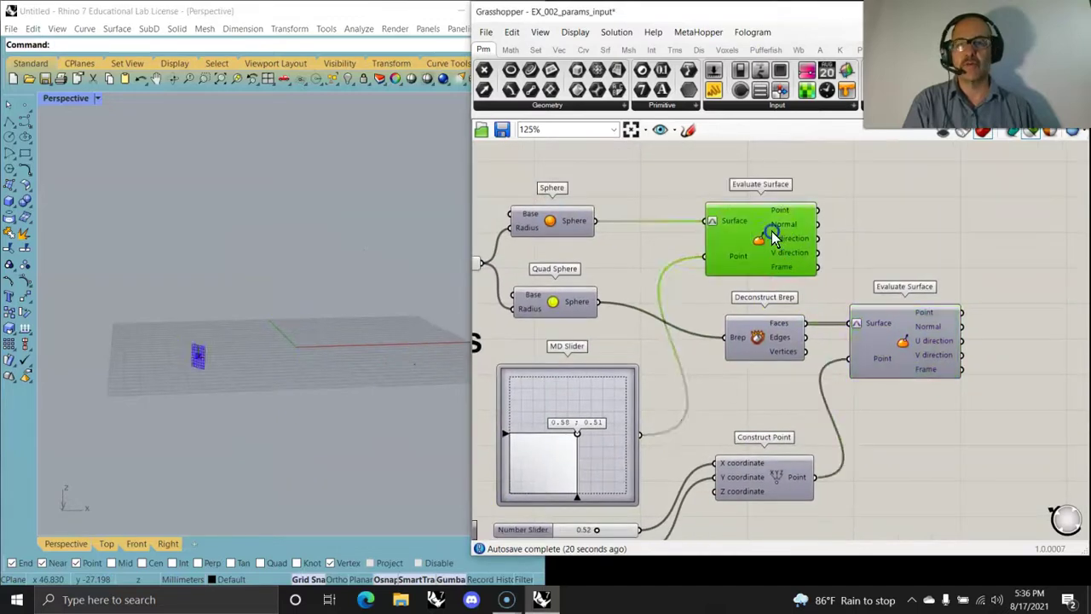
{"action": "left_click", "coordinate": [920, 345]}
{"action": "right_click_drag", "start_coordinate": [855, 434], "coordinate": [950, 352]}
{"action": "right_click_drag", "start_coordinate": [804, 463], "coordinate": [845, 357]}
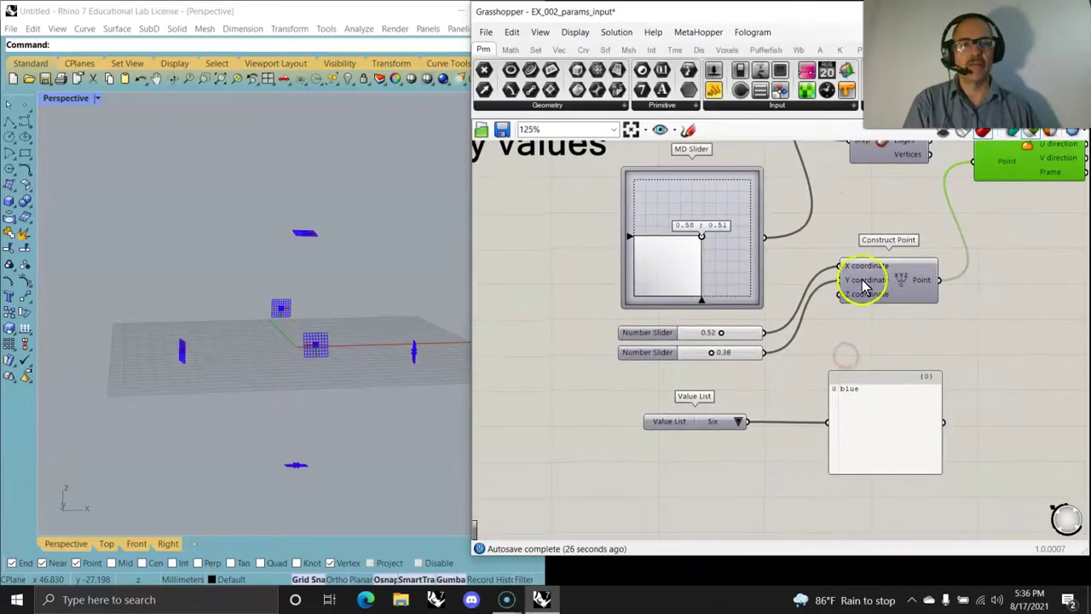
{"action": "right_click_drag", "start_coordinate": [959, 248], "coordinate": [934, 319]}
{"action": "right_click_drag", "start_coordinate": [1009, 211], "coordinate": [987, 215]}
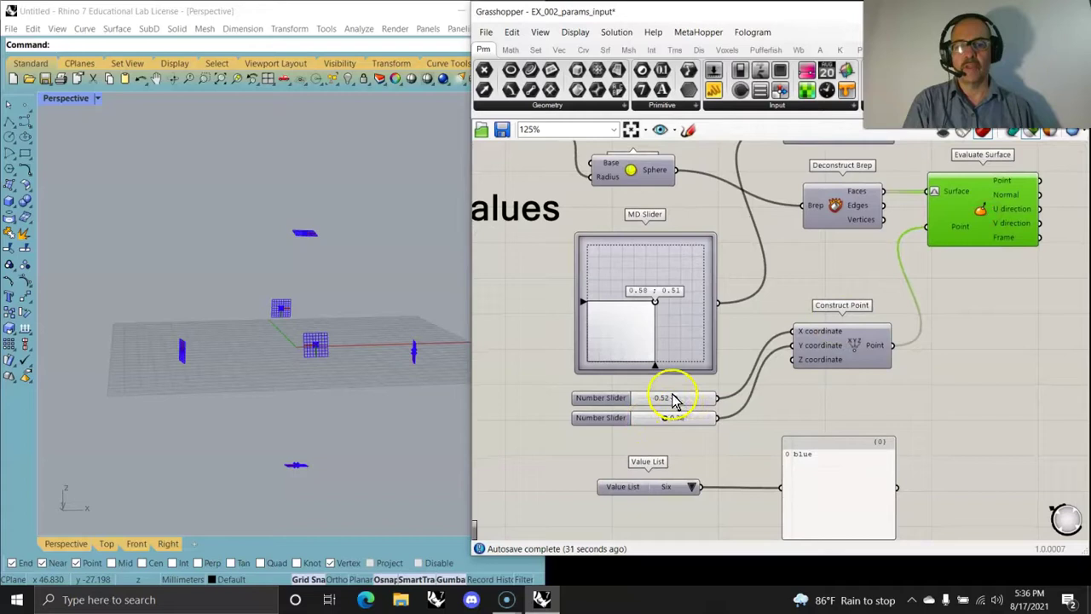
Preview the Sphere's Evaluate Surface and move the MD Slider point to 0.59 ; 0.56.
{"action": "right_click_drag", "start_coordinate": [771, 250], "coordinate": [756, 316]}
{"action": "left_click", "coordinate": [823, 177]}
{"action": "mouse_move", "coordinate": [642, 368]}
{"action": "left_mouse_down"}
{"action": "mouse_move", "coordinate": [598, 366]}
{"action": "mouse_move", "coordinate": [650, 341]}
{"action": "mouse_move", "coordinate": [613, 356]}
{"action": "mouse_move", "coordinate": [642, 362]}
{"action": "left_mouse_up"}
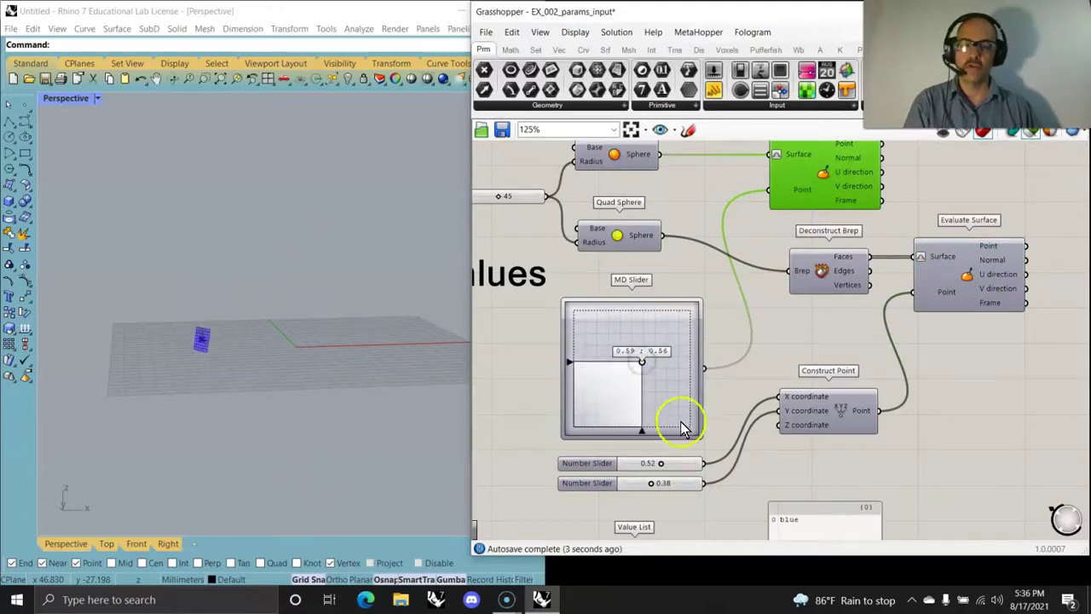
Check the MD Slider's X and Y domains in its properties and close them without changes.
{"action": "right_click_drag", "start_coordinate": [742, 401], "coordinate": [765, 297]}
{"action": "left_click", "coordinate": [770, 283]}
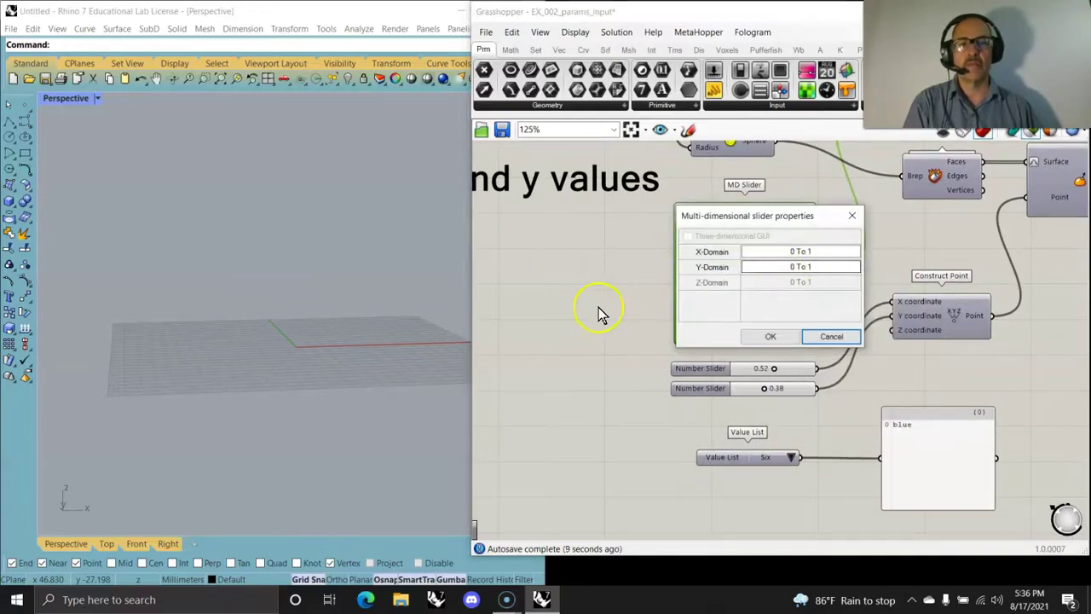
{"action": "left_click", "coordinate": [692, 255]}
{"action": "left_click", "coordinate": [825, 338]}
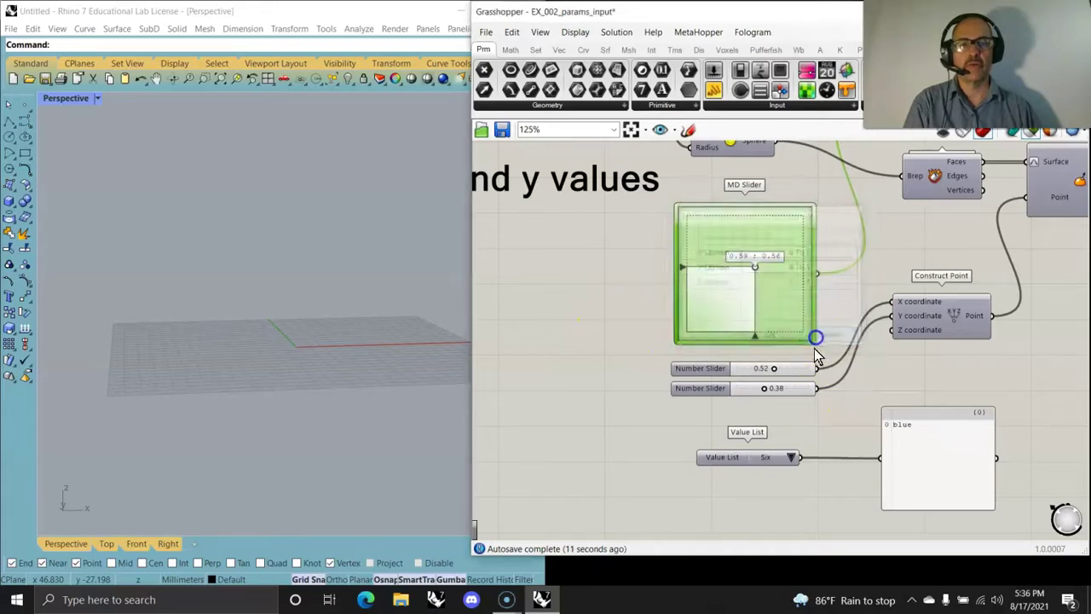
{"action": "right_click_drag", "start_coordinate": [845, 326], "coordinate": [728, 244]}
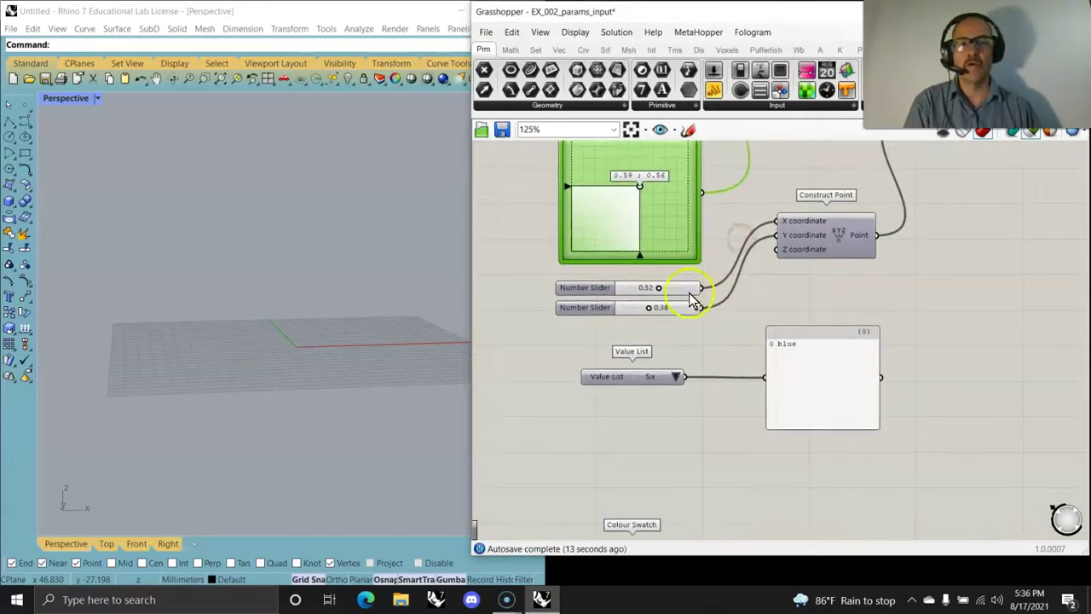
Set the number slider feeding Construct Point's X coordinate to 0.29 and preview the connected Evaluate Surface.
{"action": "right_click_drag", "start_coordinate": [794, 254], "coordinate": [717, 345]}
{"action": "left_click", "coordinate": [901, 198]}
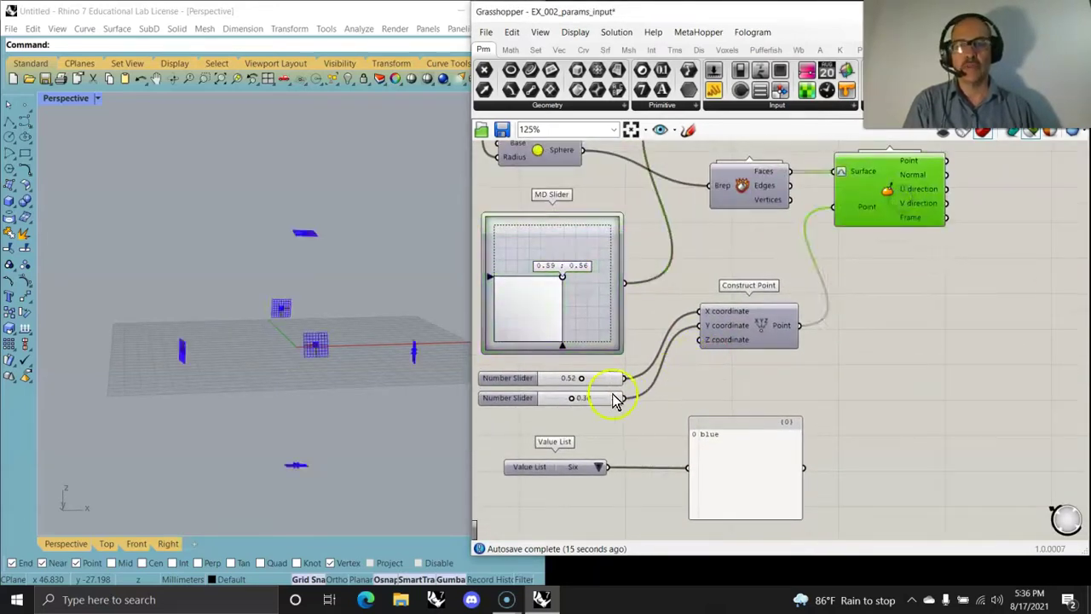
{"action": "left_click_drag", "start_coordinate": [586, 383], "coordinate": [562, 375]}
{"action": "mouse_move", "coordinate": [562, 373]}
{"action": "left_mouse_down"}
{"action": "mouse_move", "coordinate": [571, 380]}
{"action": "mouse_move", "coordinate": [562, 372]}
{"action": "left_mouse_up"}
{"action": "left_click", "coordinate": [859, 215]}
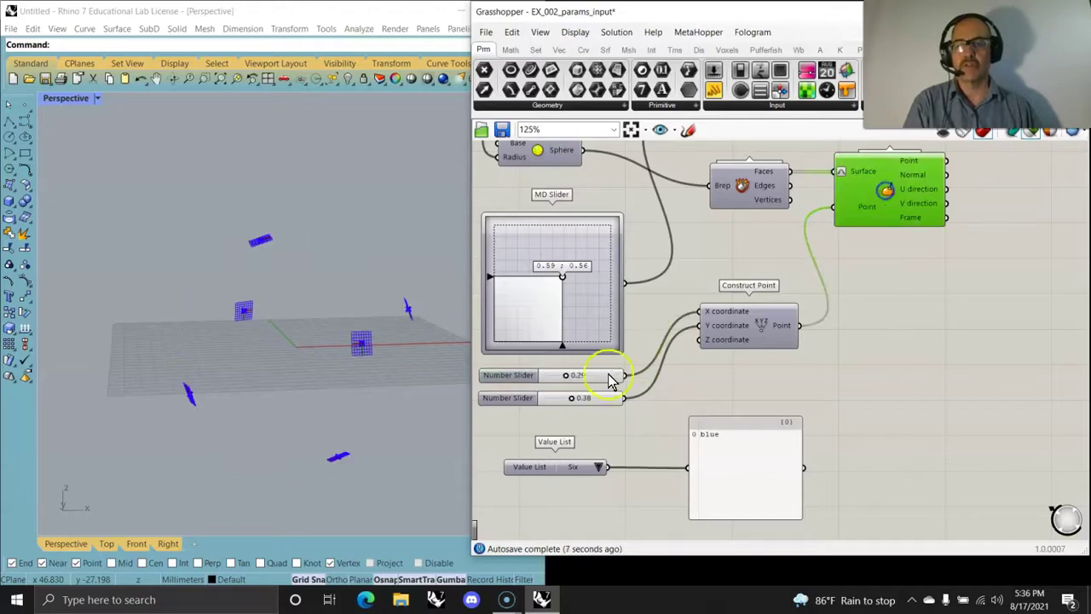
Set the number slider feeding Construct Point's Y coordinate to 1.00 and preview the connected Evaluate Surface.
{"action": "left_click_drag", "start_coordinate": [594, 398], "coordinate": [565, 404]}
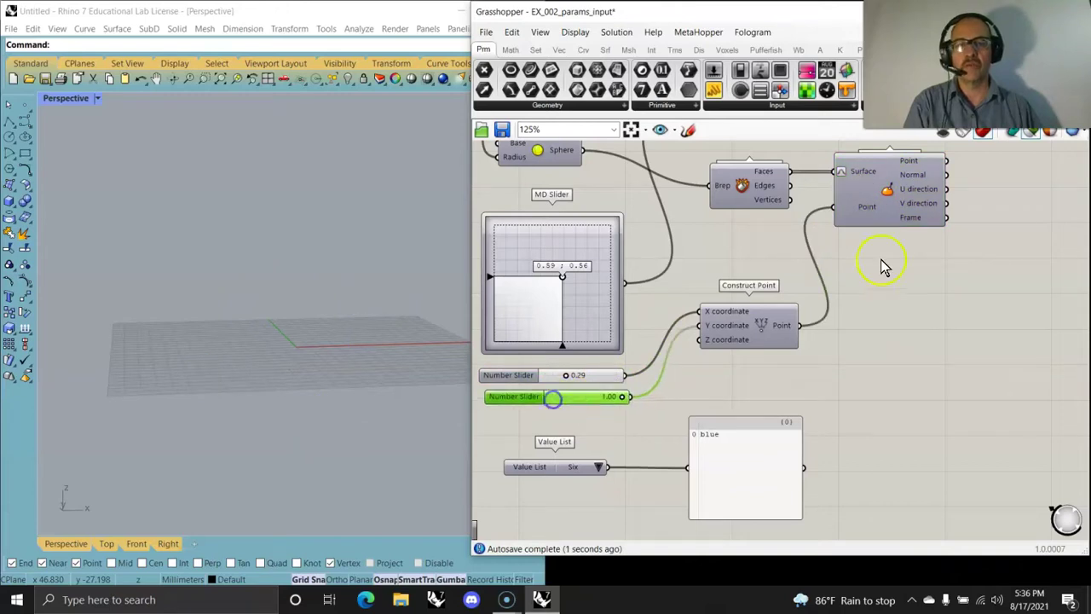
{"action": "left_click", "coordinate": [901, 188]}
{"action": "left_click", "coordinate": [622, 400]}
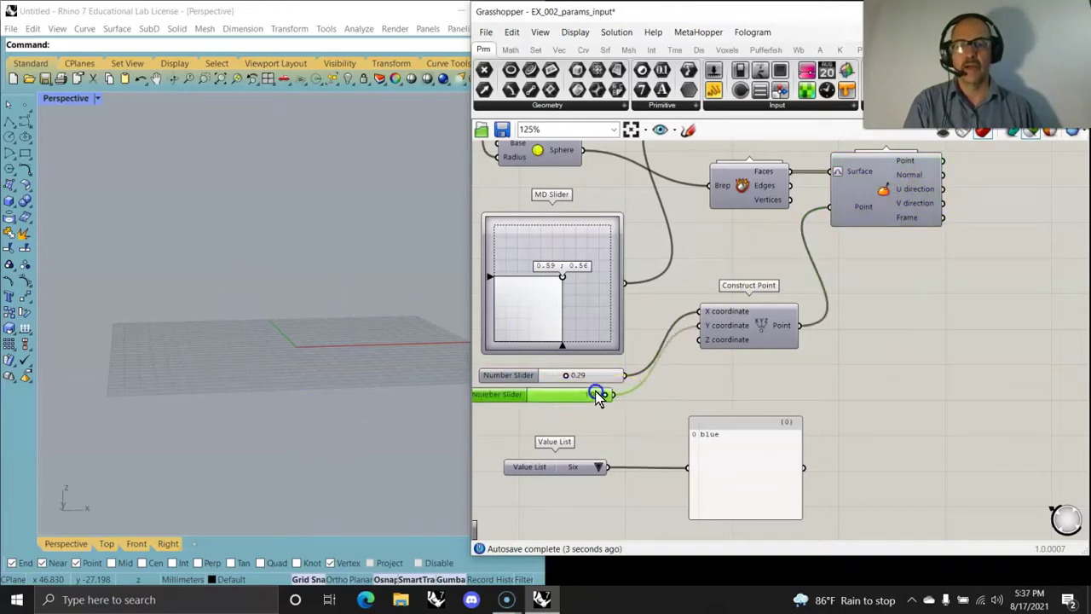
{"action": "left_click", "coordinate": [861, 196]}
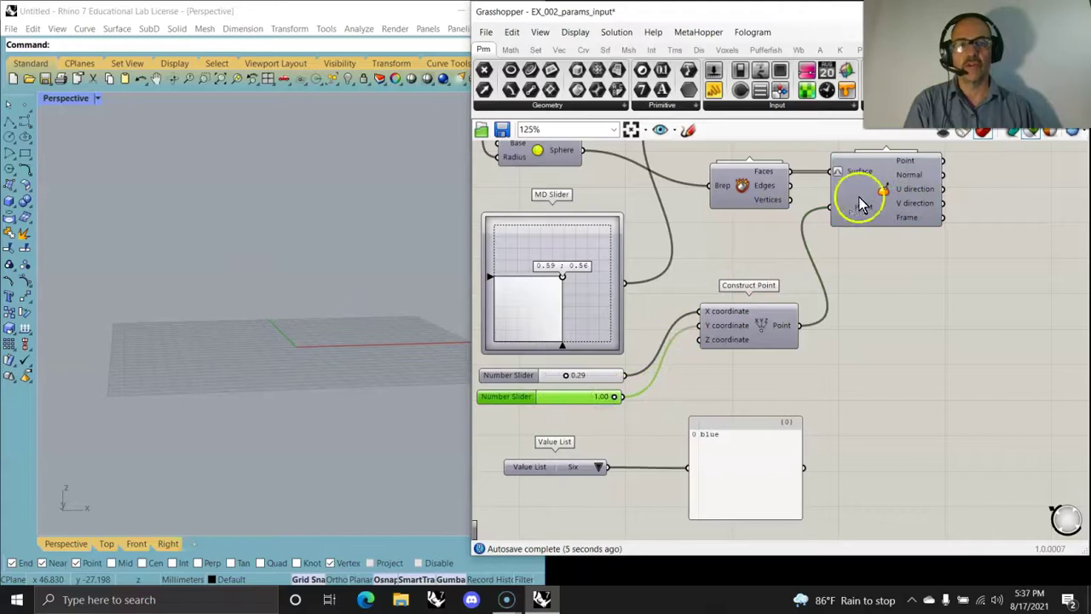
{"action": "mouse_move", "coordinate": [615, 401]}
{"action": "left_mouse_down"}
{"action": "mouse_move", "coordinate": [584, 397]}
{"action": "mouse_move", "coordinate": [602, 397]}
{"action": "left_mouse_up"}
{"action": "left_click", "coordinate": [908, 216]}
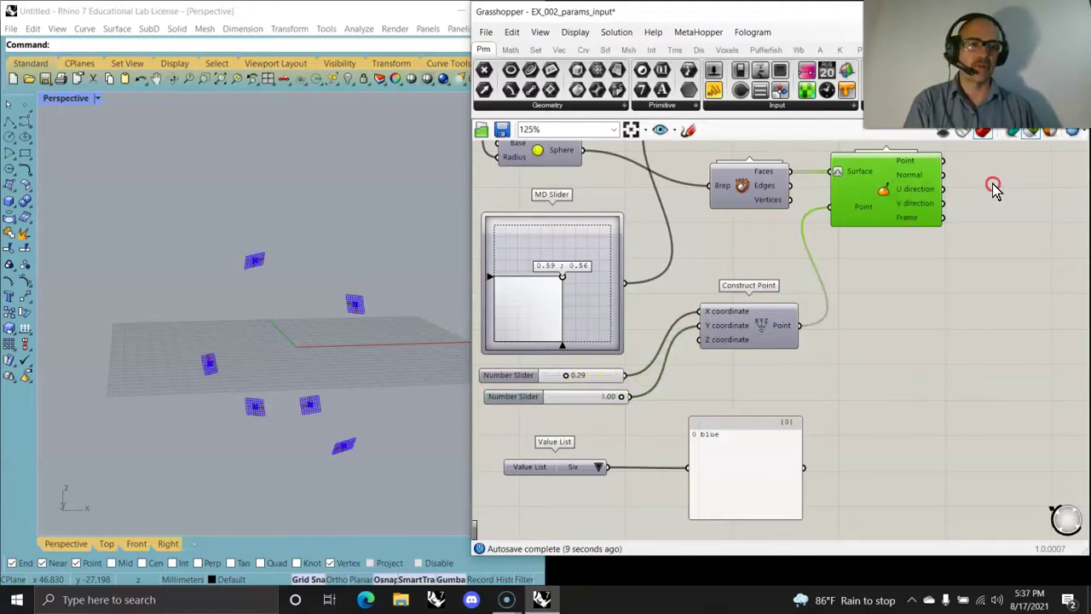
Turn on the preview of the Evaluate Surface fed by Construct Point and stop limiting previews to selected objects.
{"action": "right_click", "coordinate": [994, 224]}
{"action": "left_click", "coordinate": [1020, 231]}
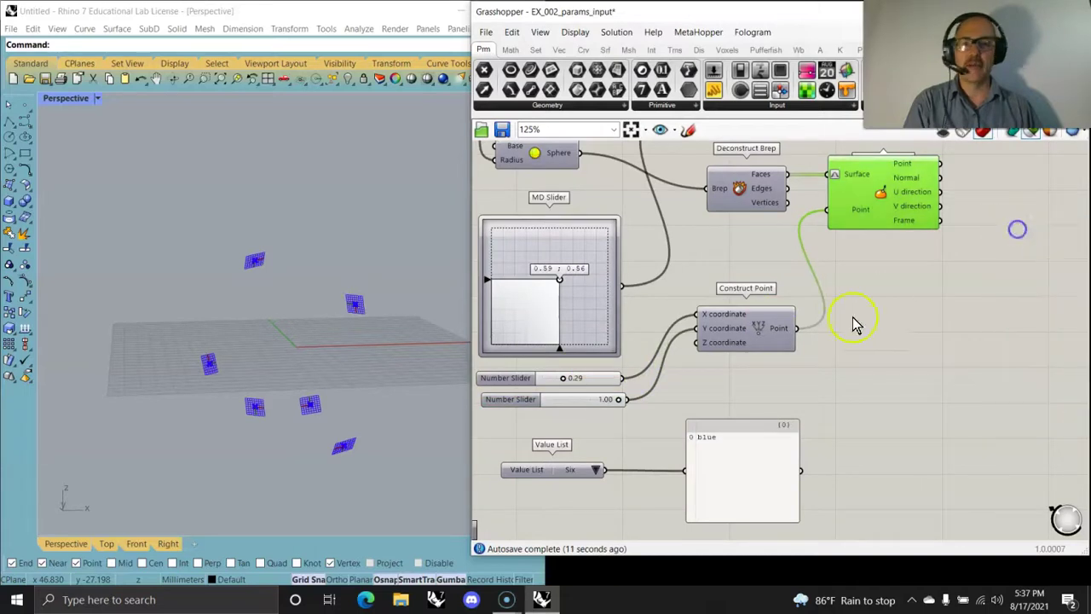
{"action": "left_click", "coordinate": [650, 425]}
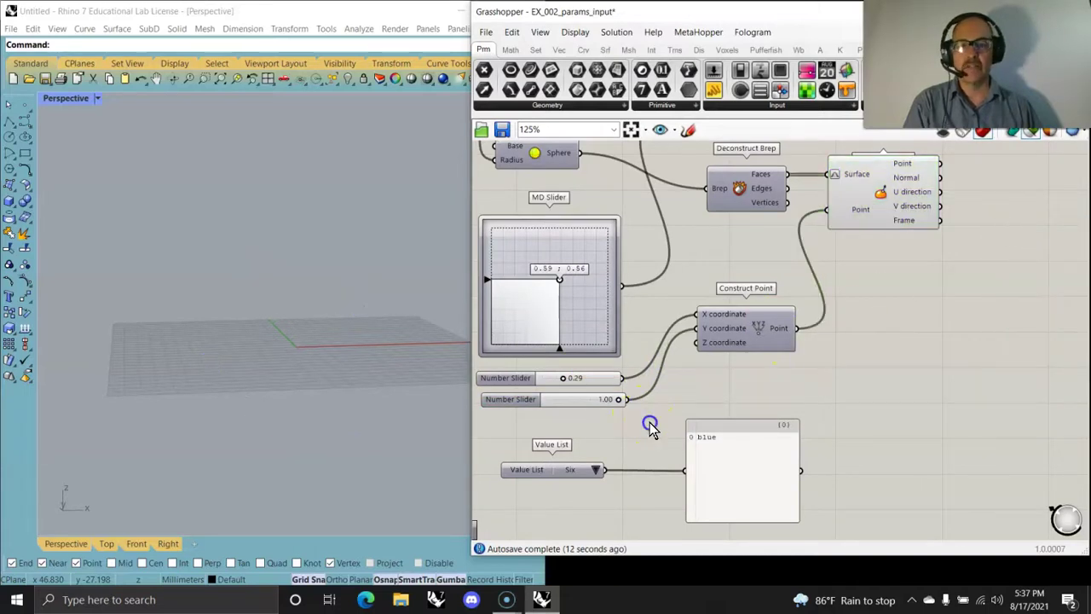
{"action": "left_click", "coordinate": [1032, 134]}
Set Construct Point's Y coordinate slider to 0.35 and turn off the preview of the connected Evaluate Surface.
{"action": "scroll", "coordinate": [601, 406], "scroll_direction": "up", "scroll_amount": 4}
{"action": "scroll", "coordinate": [601, 406], "scroll_direction": "up", "scroll_amount": 2}
{"action": "right_click_drag", "start_coordinate": [564, 428], "coordinate": [727, 391]}
{"action": "left_click_drag", "start_coordinate": [815, 363], "coordinate": [694, 364]}
{"action": "scroll", "coordinate": [713, 384], "scroll_direction": "down", "scroll_amount": 3}
{"action": "scroll", "coordinate": [712, 384], "scroll_direction": "down", "scroll_amount": 3}
{"action": "right_click_drag", "start_coordinate": [801, 346], "coordinate": [648, 406]}
{"action": "right_click", "coordinate": [930, 312]}
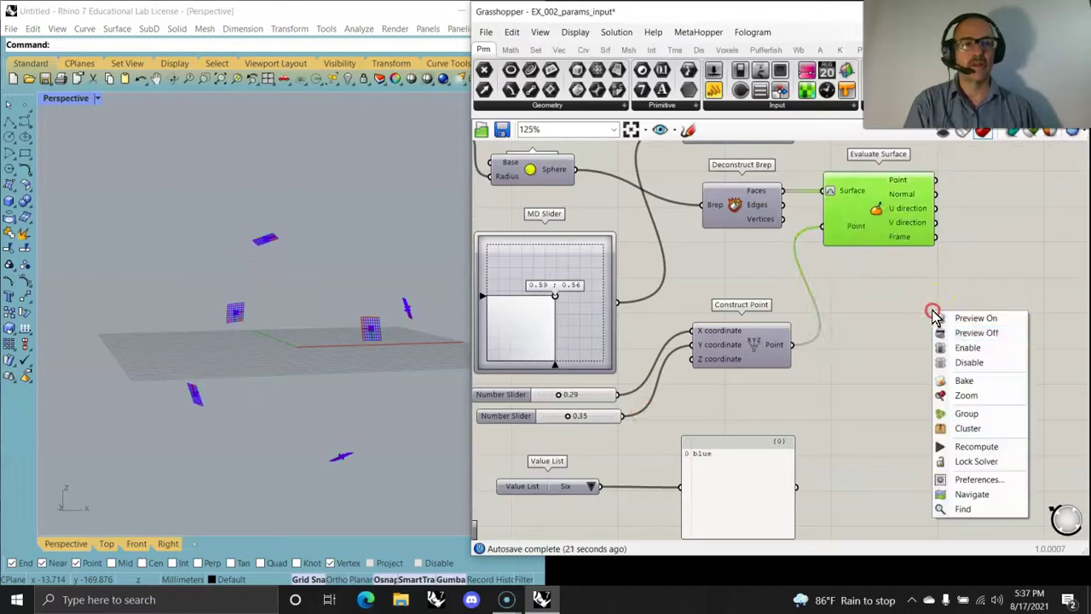
{"action": "left_click", "coordinate": [961, 334]}
Examine the constants defined in the Value List and close its editor without changes.
{"action": "right_click_drag", "start_coordinate": [687, 408], "coordinate": [823, 249]}
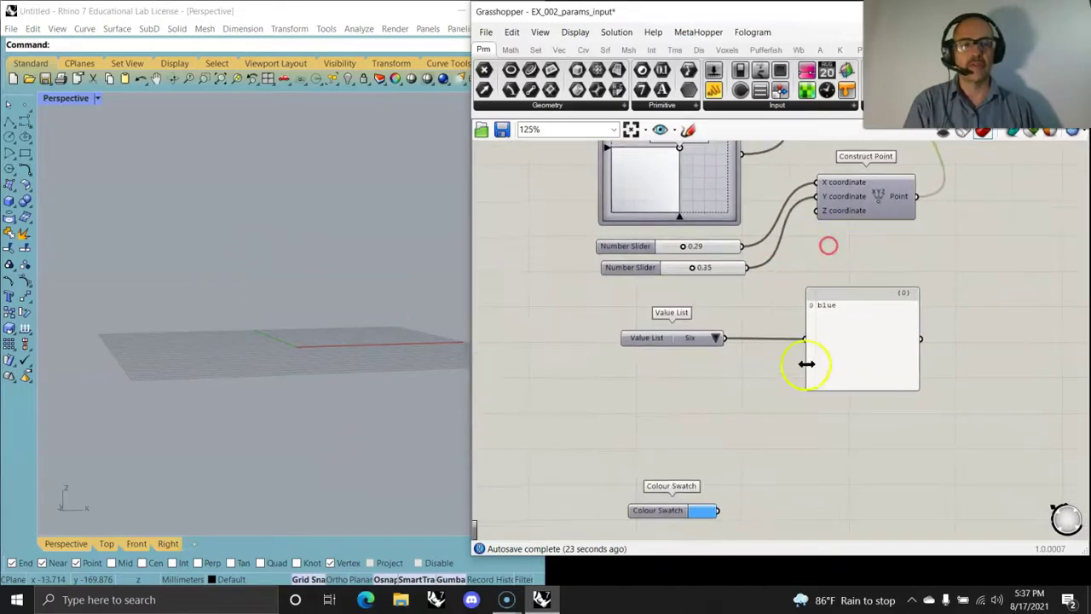
{"action": "right_click_drag", "start_coordinate": [713, 387], "coordinate": [743, 333]}
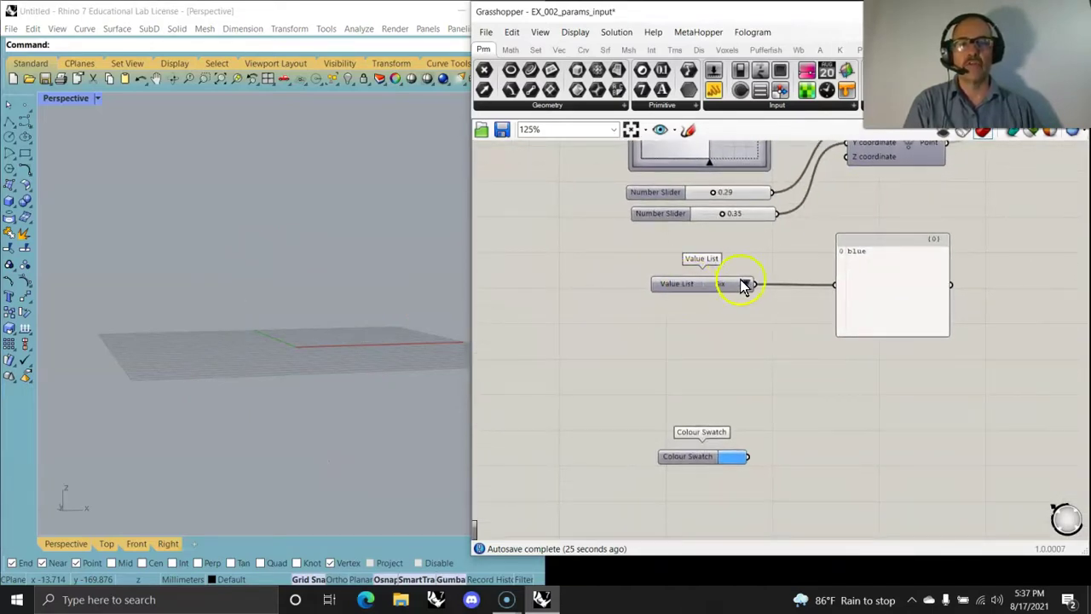
{"action": "double_click", "coordinate": [722, 288]}
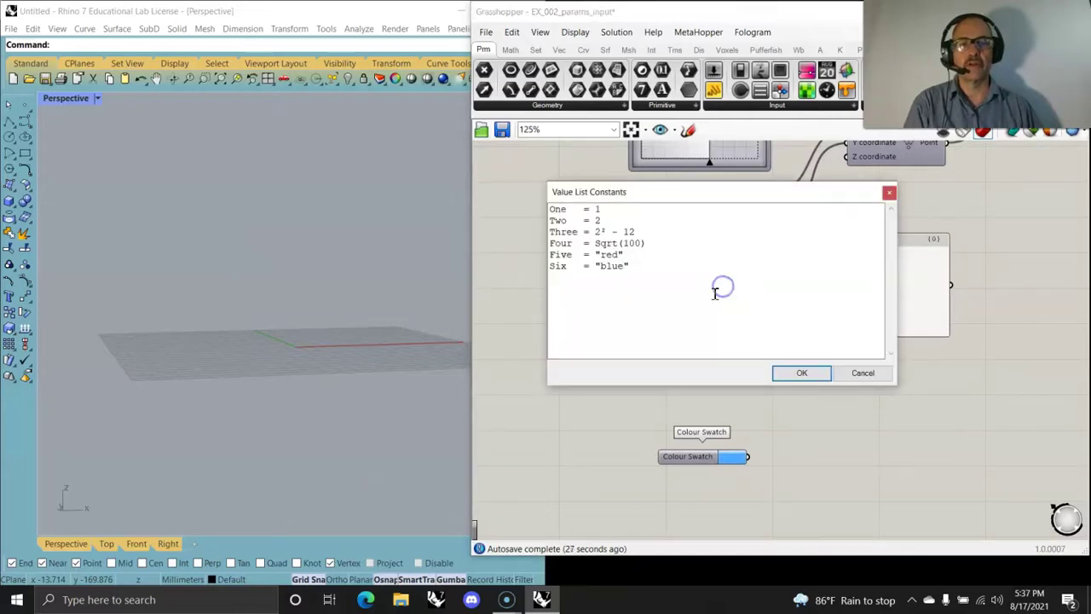
{"action": "left_click", "coordinate": [803, 375]}
Try different entries of the Value List, choosing Two and ending with Three.
{"action": "left_click", "coordinate": [747, 287]}
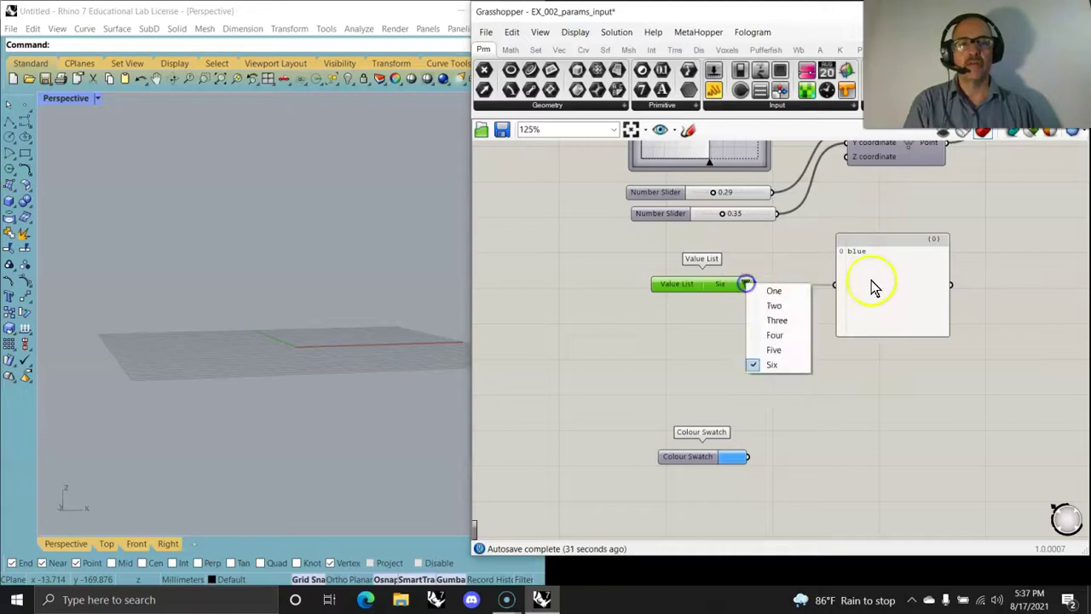
{"action": "left_click", "coordinate": [857, 284]}
{"action": "double_click", "coordinate": [808, 300]}
{"action": "left_click", "coordinate": [750, 298]}
{"action": "left_click", "coordinate": [745, 286]}
{"action": "left_click", "coordinate": [772, 305]}
{"action": "left_click", "coordinate": [747, 286]}
{"action": "left_click", "coordinate": [774, 319]}
Switch the Value List's display mode to Value Sequence and advance it to Six.
{"action": "right_click", "coordinate": [725, 292]}
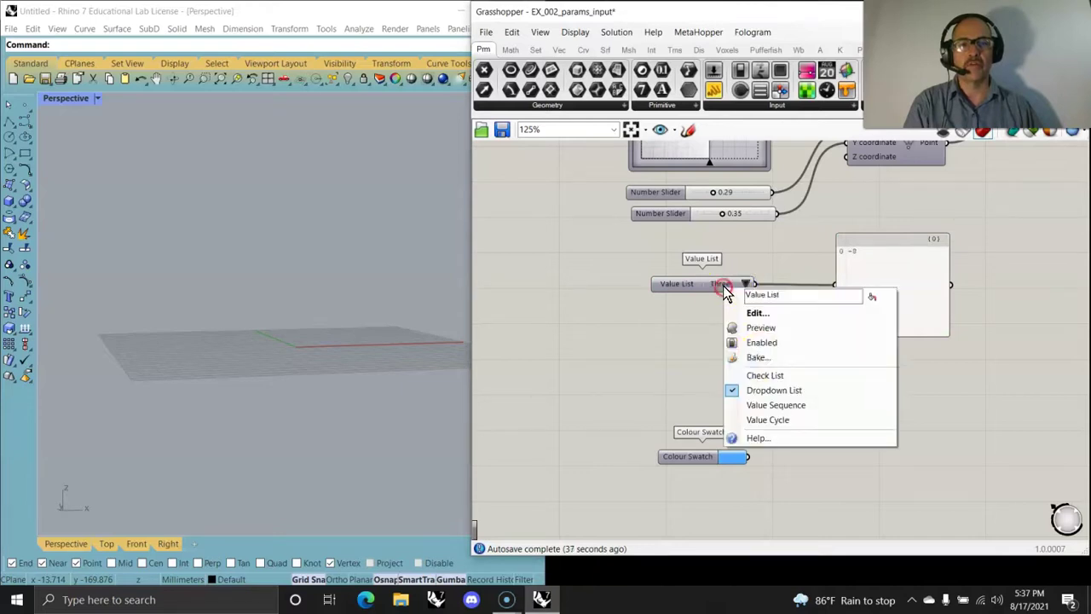
{"action": "left_click", "coordinate": [772, 406]}
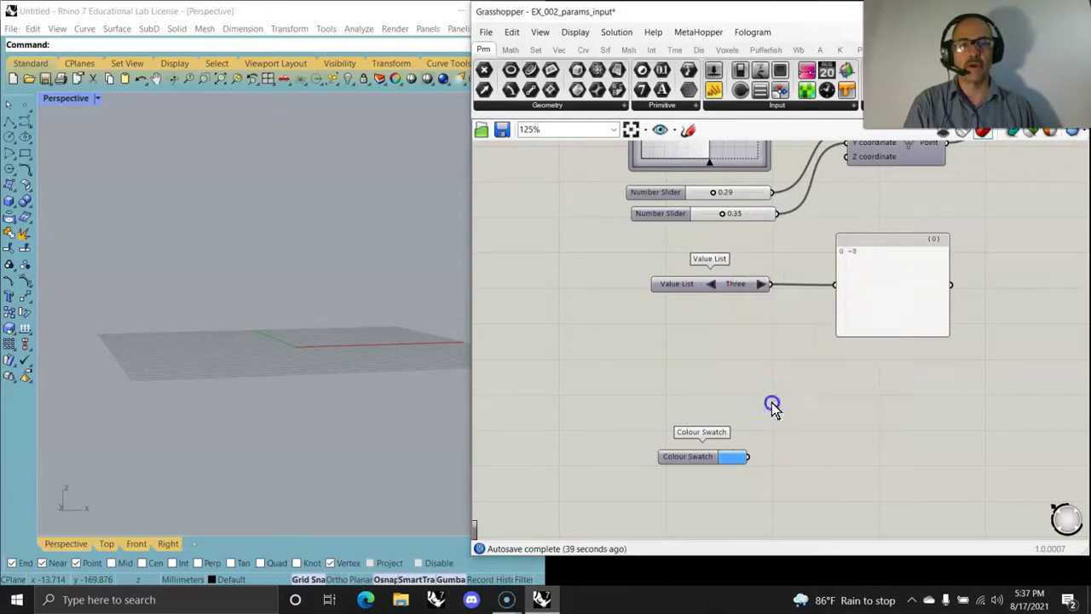
{"action": "left_click", "coordinate": [761, 285]}
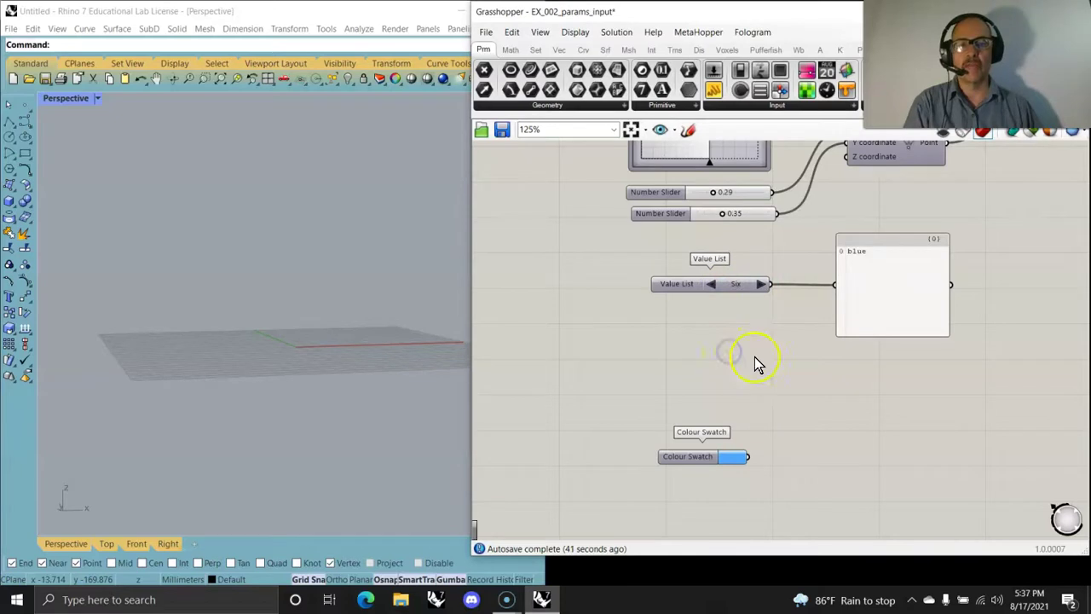
Set the Colour Swatch to a bright cyan.
{"action": "right_click_drag", "start_coordinate": [752, 351], "coordinate": [700, 181]}
{"action": "scroll", "coordinate": [767, 294], "scroll_direction": "down", "scroll_amount": 5}
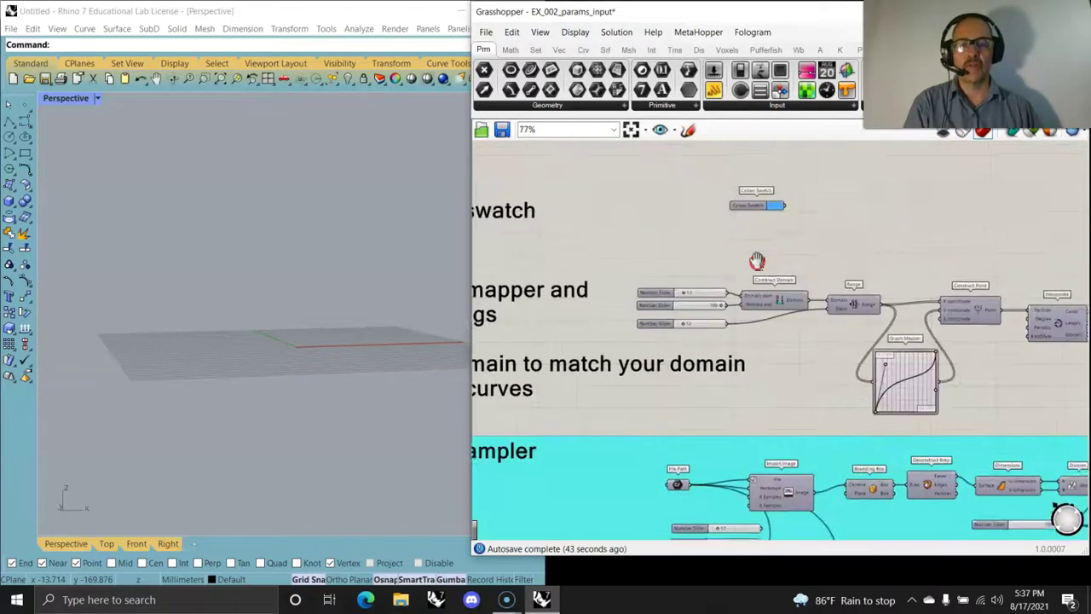
{"action": "right_click_drag", "start_coordinate": [769, 291], "coordinate": [746, 316]}
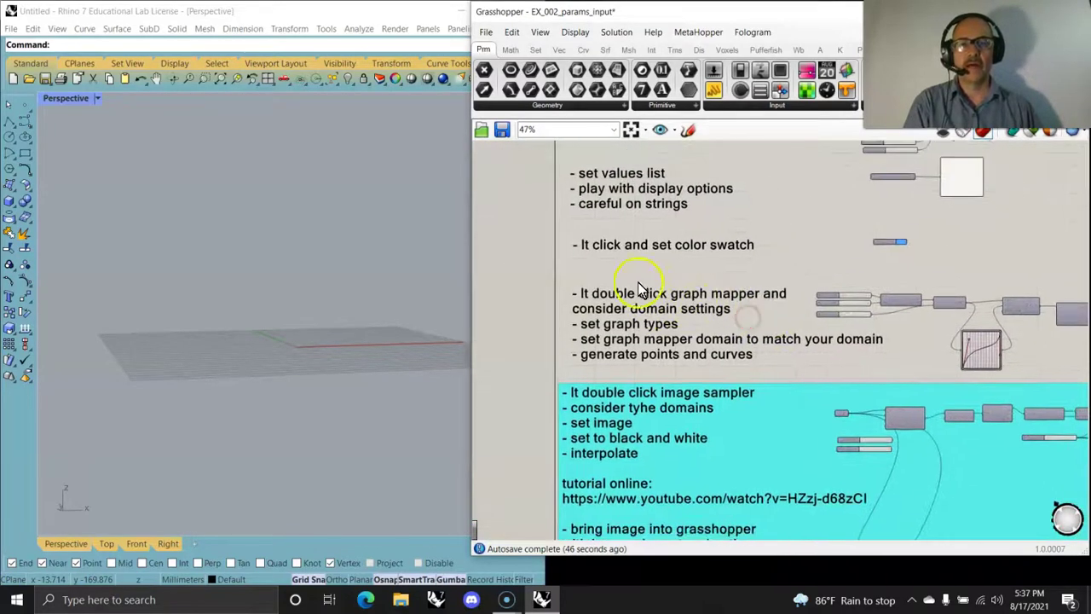
{"action": "scroll", "coordinate": [767, 281], "scroll_direction": "up", "scroll_amount": 5}
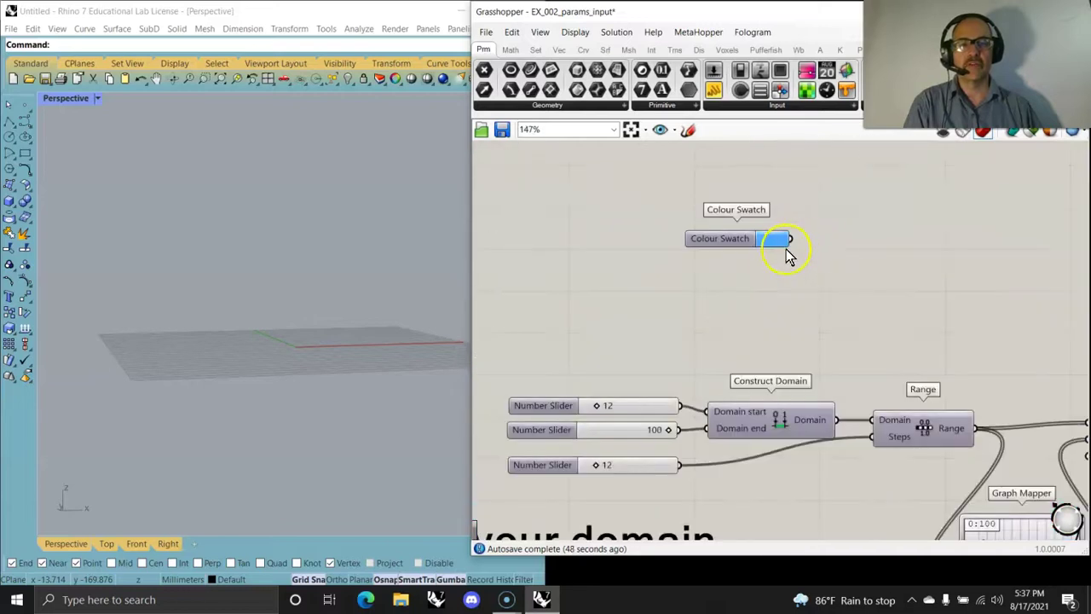
{"action": "left_click", "coordinate": [772, 240]}
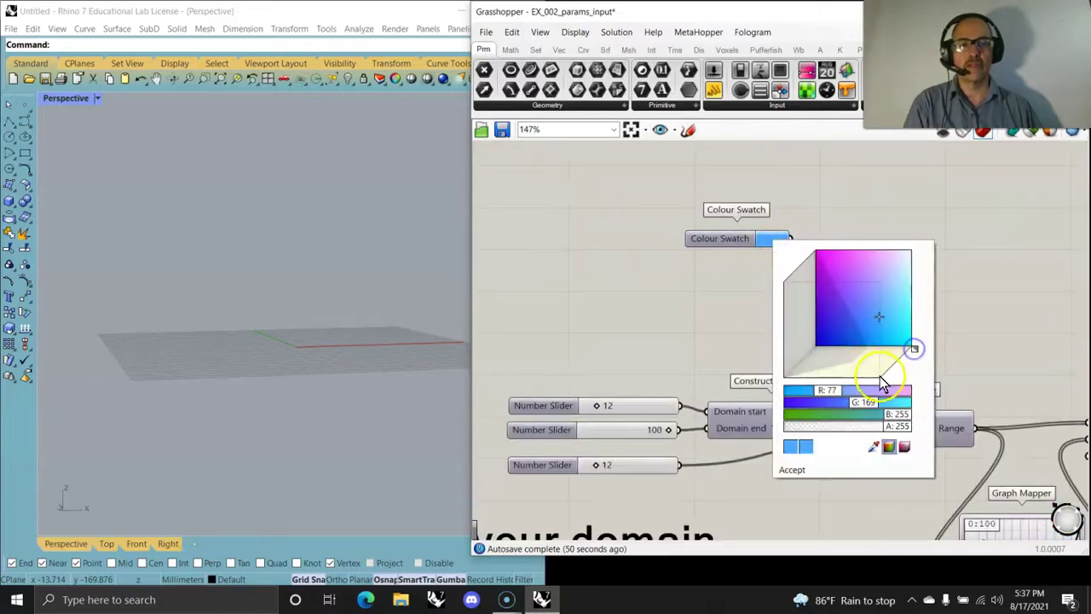
{"action": "left_click_drag", "start_coordinate": [878, 319], "coordinate": [921, 361]}
{"action": "left_click", "coordinate": [738, 344]}
Read the notes on the Graph Mapper, then check its X and Y domains in the Graph Editor without changing them.
{"action": "scroll", "coordinate": [694, 219], "scroll_direction": "down", "scroll_amount": 4}
{"action": "scroll", "coordinate": [695, 209], "scroll_direction": "down", "scroll_amount": 3}
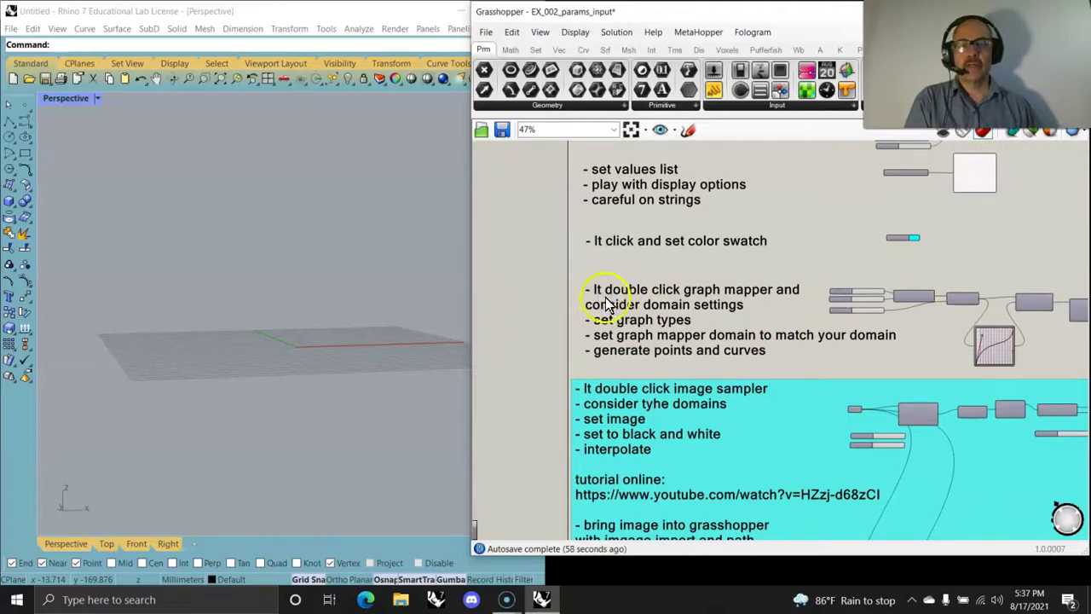
{"action": "scroll", "coordinate": [716, 320], "scroll_direction": "up", "scroll_amount": 3}
{"action": "right_click_drag", "start_coordinate": [699, 289], "coordinate": [829, 279]}
{"action": "scroll", "coordinate": [830, 269], "scroll_direction": "down", "scroll_amount": 2}
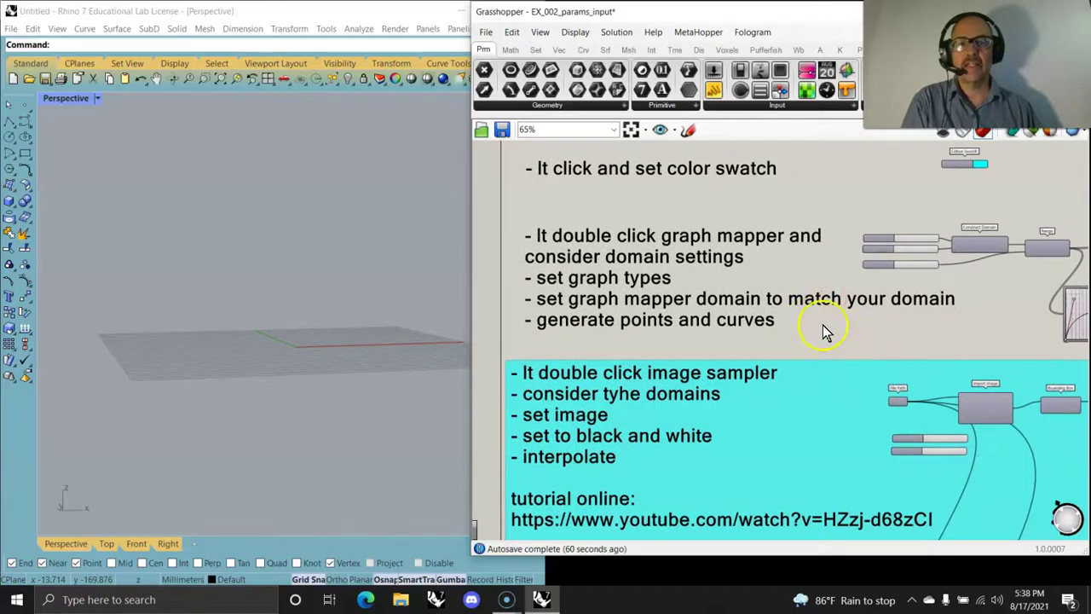
{"action": "scroll", "coordinate": [822, 325], "scroll_direction": "up", "scroll_amount": 5}
{"action": "right_click_drag", "start_coordinate": [951, 284], "coordinate": [853, 365]}
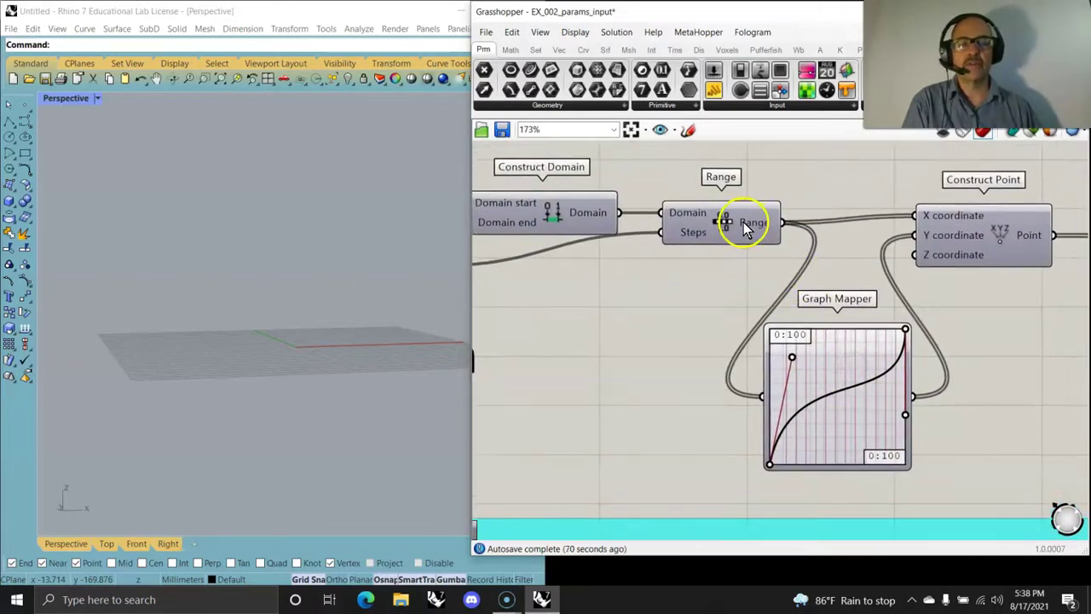
{"action": "left_click", "coordinate": [869, 433]}
{"action": "right_click_drag", "start_coordinate": [884, 453], "coordinate": [814, 365]}
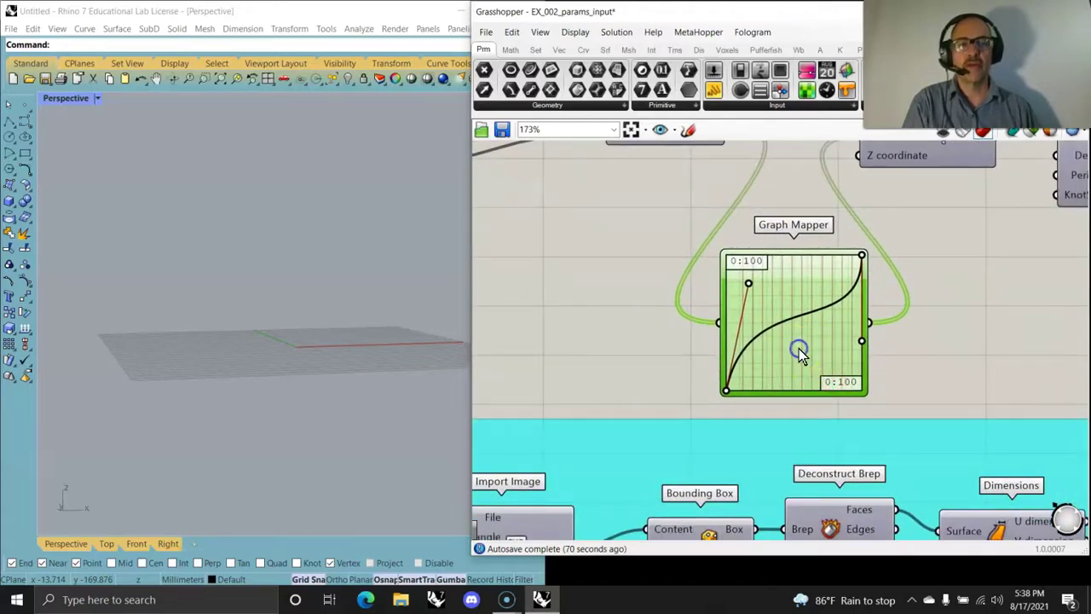
{"action": "double_click", "coordinate": [800, 352]}
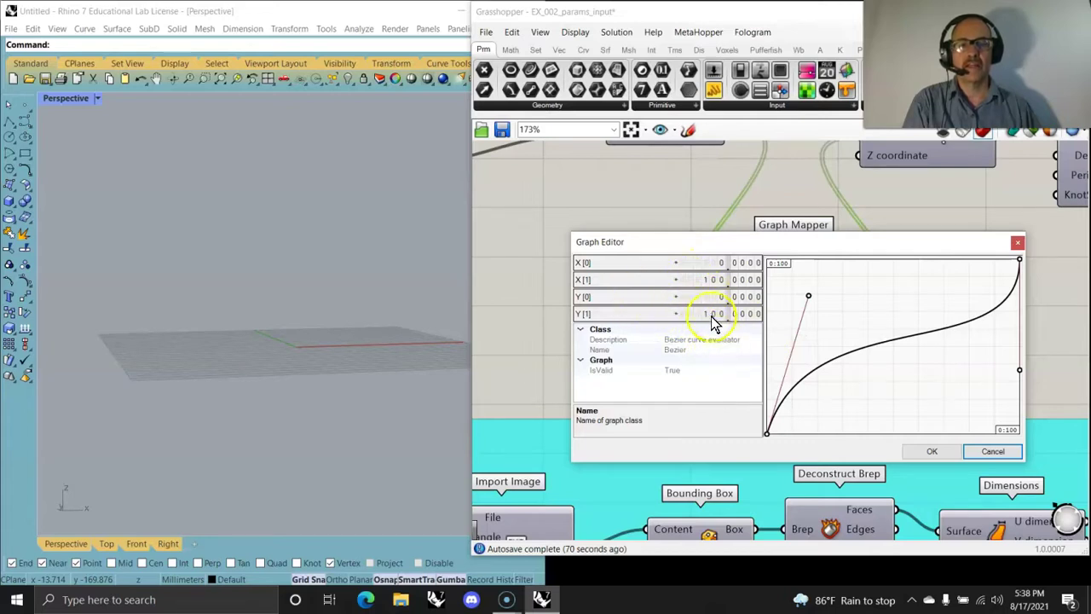
{"action": "left_click", "coordinate": [1018, 245]}
Change the Graph Mapper's graph type to Parabola and adjust its curve with the graph's handle.
{"action": "right_click_drag", "start_coordinate": [706, 387], "coordinate": [835, 362]}
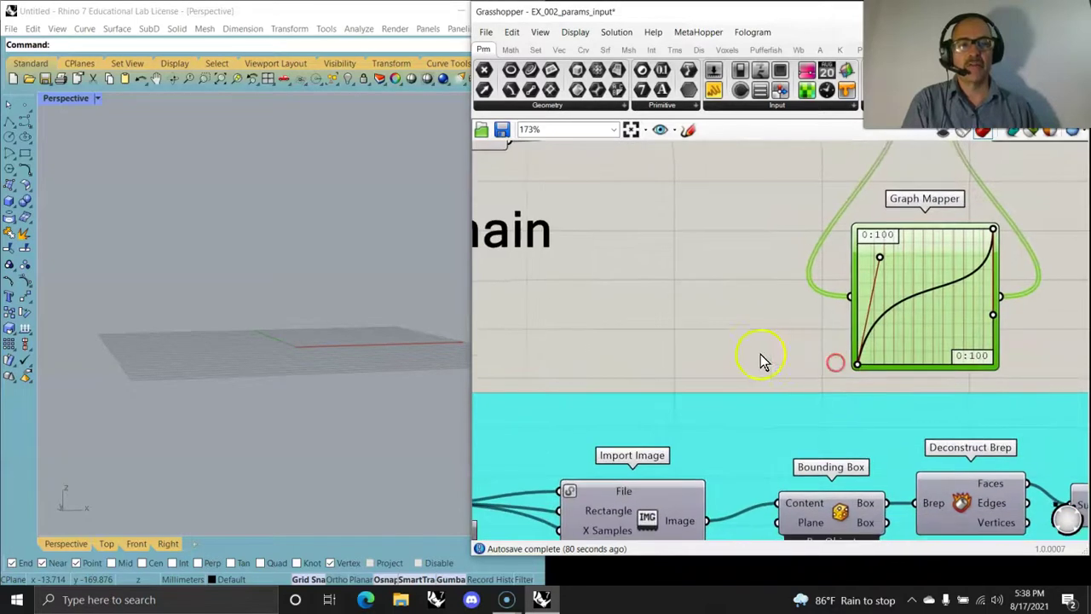
{"action": "right_click_drag", "start_coordinate": [753, 357], "coordinate": [802, 387]}
{"action": "right_click", "coordinate": [969, 340]}
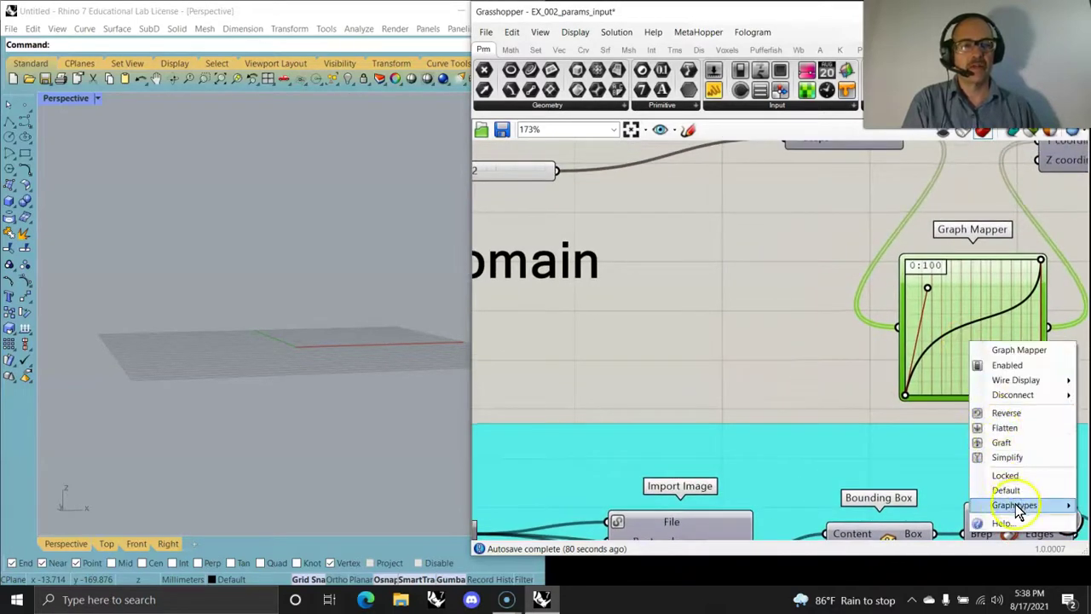
{"action": "mouse_move", "coordinate": [1014, 504]}
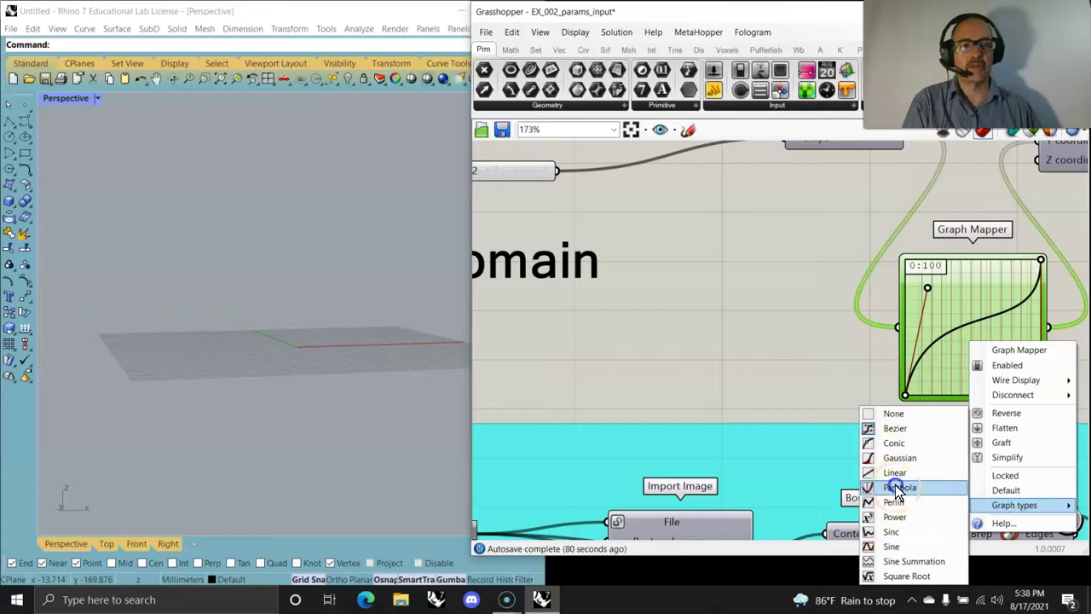
{"action": "left_click", "coordinate": [897, 489]}
{"action": "left_click_drag", "start_coordinate": [974, 315], "coordinate": [1016, 329]}
Turn on the preview of the Interpolate component and view the curve from a higher angle.
{"action": "right_click_drag", "start_coordinate": [1016, 329], "coordinate": [751, 416]}
{"action": "scroll", "coordinate": [665, 408], "scroll_direction": "down", "scroll_amount": 3}
{"action": "left_click", "coordinate": [836, 326]}
{"action": "right_click_drag", "start_coordinate": [305, 376], "coordinate": [341, 443]}
{"action": "left_click", "coordinate": [716, 305]}
{"action": "left_click", "coordinate": [825, 309]}
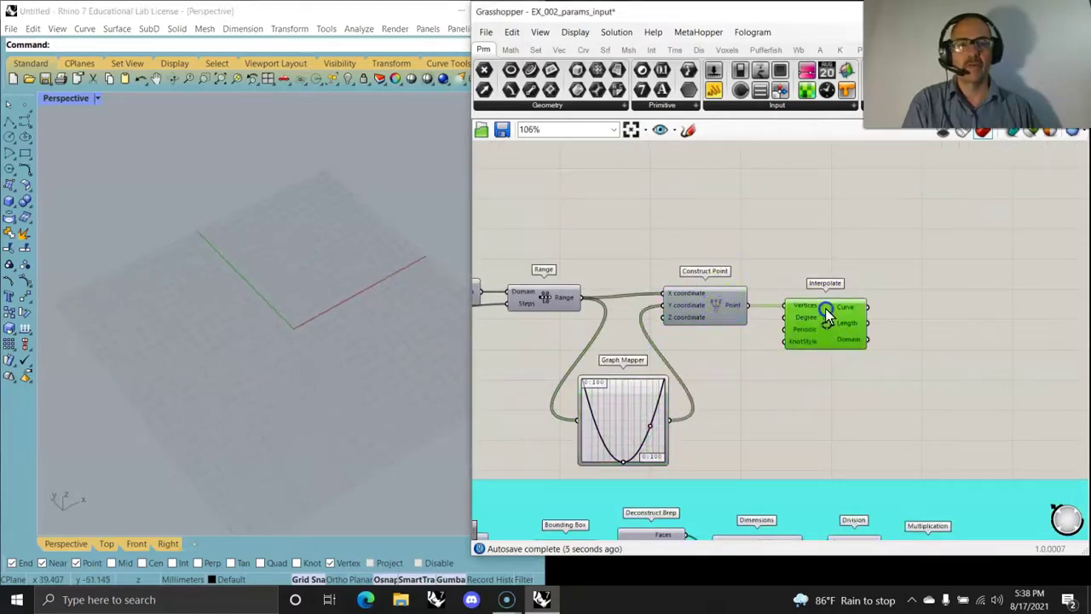
{"action": "right_click", "coordinate": [877, 225]}
{"action": "left_click", "coordinate": [908, 233]}
Widen the Graph Mapper's parabola by lowering its shape handle, and highlight the resulting Interpolate curve.
{"action": "scroll", "coordinate": [388, 255], "scroll_direction": "up", "scroll_amount": 2}
{"action": "right_click_drag", "start_coordinate": [657, 381], "coordinate": [735, 341]}
{"action": "left_click_drag", "start_coordinate": [707, 385], "coordinate": [708, 409]}
{"action": "right_click_drag", "start_coordinate": [692, 320], "coordinate": [814, 339]}
{"action": "left_click", "coordinate": [761, 281]}
{"action": "left_click", "coordinate": [1047, 282]}
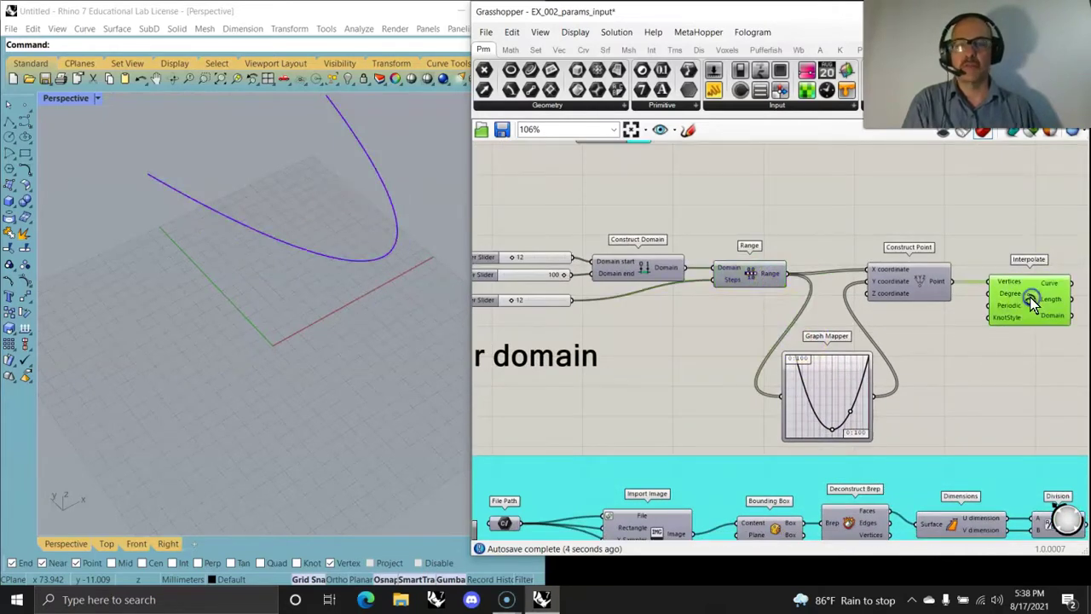
{"action": "right_click_drag", "start_coordinate": [738, 385], "coordinate": [799, 367]}
{"action": "left_click", "coordinate": [816, 257]}
{"action": "right_click_drag", "start_coordinate": [818, 253], "coordinate": [817, 260]}
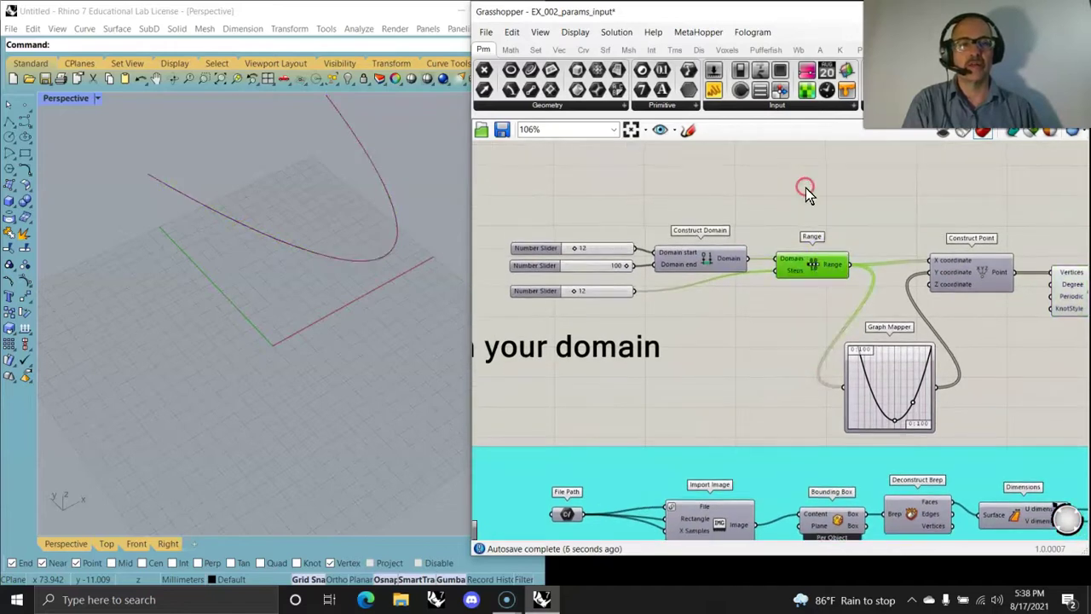
{"action": "right_click", "coordinate": [818, 209]}
{"action": "left_click", "coordinate": [749, 204]}
Turn on the preview of the Construct Point component that feeds Interpolate.
{"action": "left_click", "coordinate": [950, 270]}
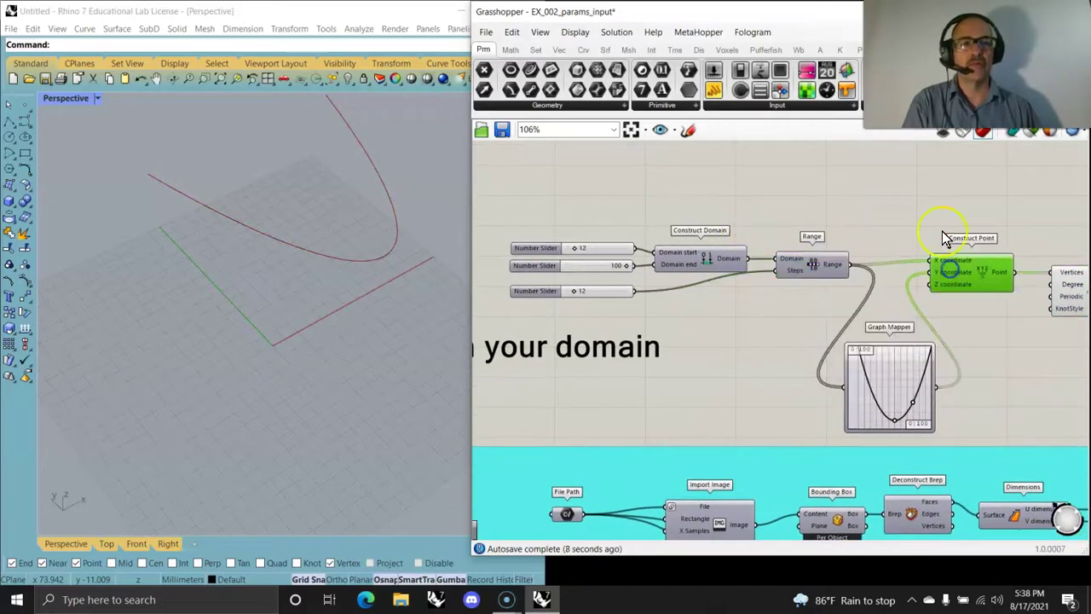
{"action": "right_click_drag", "start_coordinate": [944, 216], "coordinate": [944, 219]}
{"action": "right_click", "coordinate": [948, 220]}
{"action": "left_click", "coordinate": [989, 227]}
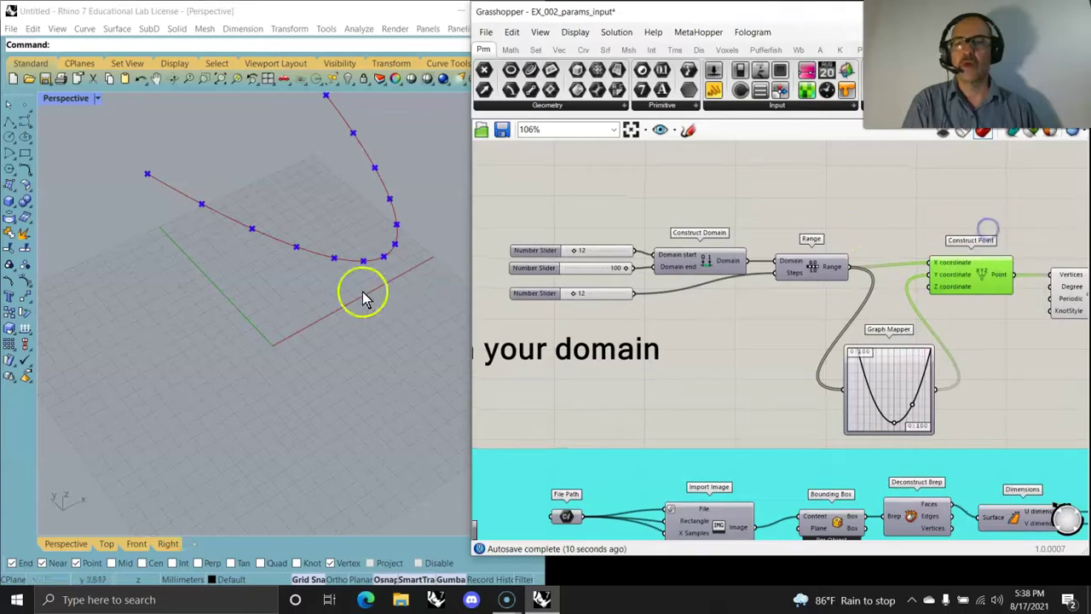
Narrow the Graph Mapper's parabola by raising its shape handle and inspect the points along the curve.
{"action": "mouse_move", "coordinate": [912, 411]}
{"action": "left_mouse_down"}
{"action": "mouse_move", "coordinate": [897, 388]}
{"action": "mouse_move", "coordinate": [918, 400]}
{"action": "left_mouse_up"}
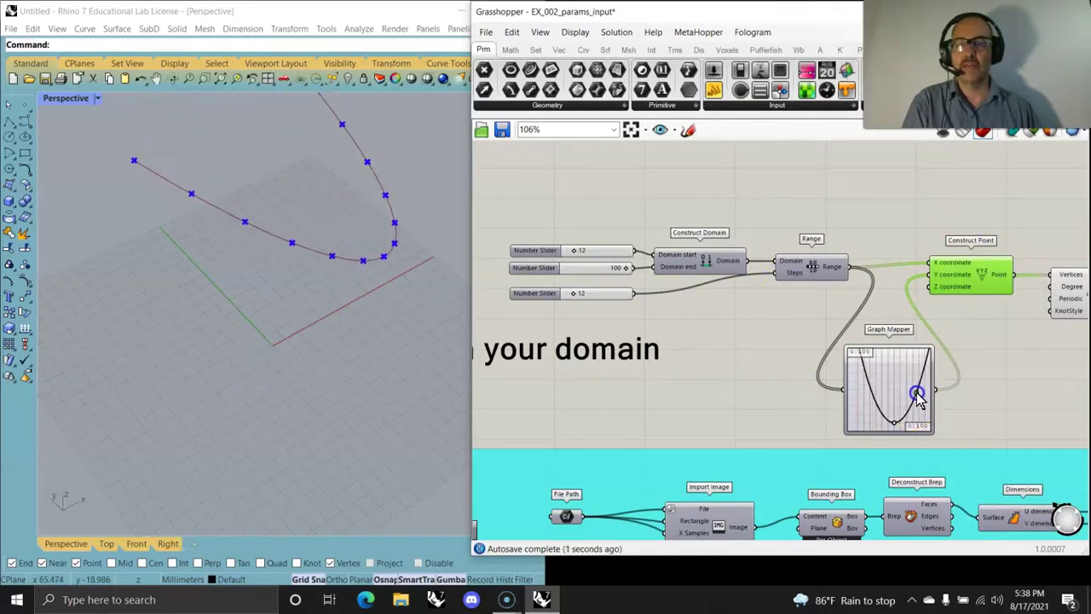
{"action": "right_click_drag", "start_coordinate": [401, 307], "coordinate": [399, 234]}
{"action": "right_click_drag", "start_coordinate": [741, 346], "coordinate": [763, 307]}
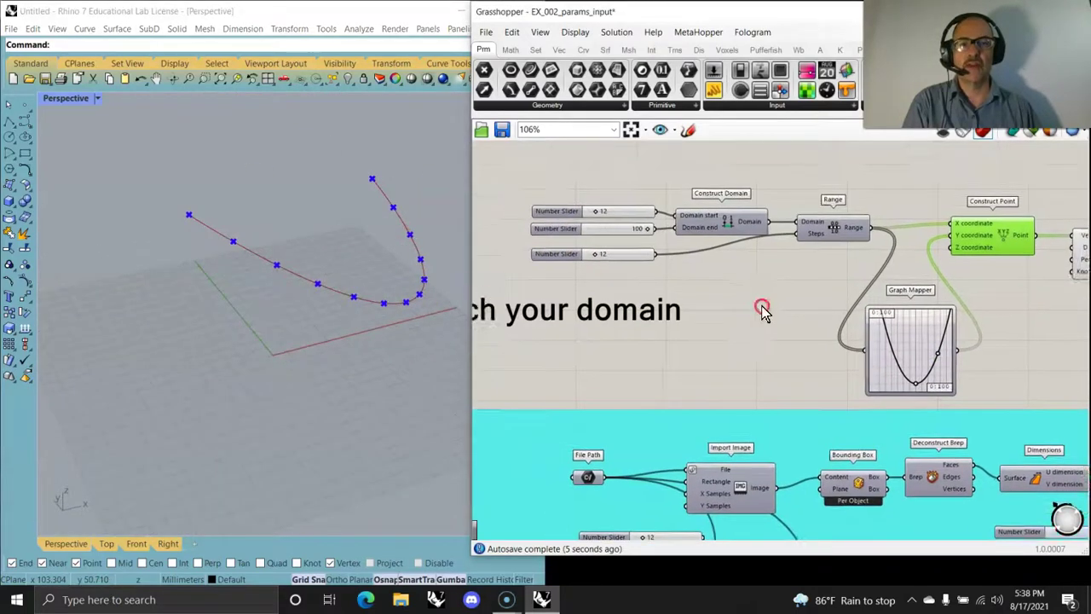
Adjust the number sliders feeding the Range component, including a lower step count, and select the Interpolate component.
{"action": "mouse_move", "coordinate": [601, 255]}
{"action": "left_mouse_down"}
{"action": "mouse_move", "coordinate": [616, 253]}
{"action": "mouse_move", "coordinate": [591, 255]}
{"action": "left_mouse_up"}
{"action": "right_click_drag", "start_coordinate": [645, 272], "coordinate": [887, 314]}
{"action": "left_click_drag", "start_coordinate": [906, 266], "coordinate": [852, 266]}
{"action": "scroll", "coordinate": [889, 364], "scroll_direction": "down", "scroll_amount": 2}
{"action": "right_click_drag", "start_coordinate": [889, 365], "coordinate": [935, 275]}
{"action": "left_click", "coordinate": [965, 224]}
Turn off the preview of all components in the 002_params_inputs section above the cyan group, and group that section.
{"action": "scroll", "coordinate": [760, 278], "scroll_direction": "down", "scroll_amount": 2}
{"action": "right_click_drag", "start_coordinate": [706, 295], "coordinate": [691, 335]}
{"action": "scroll", "coordinate": [669, 336], "scroll_direction": "down", "scroll_amount": 3}
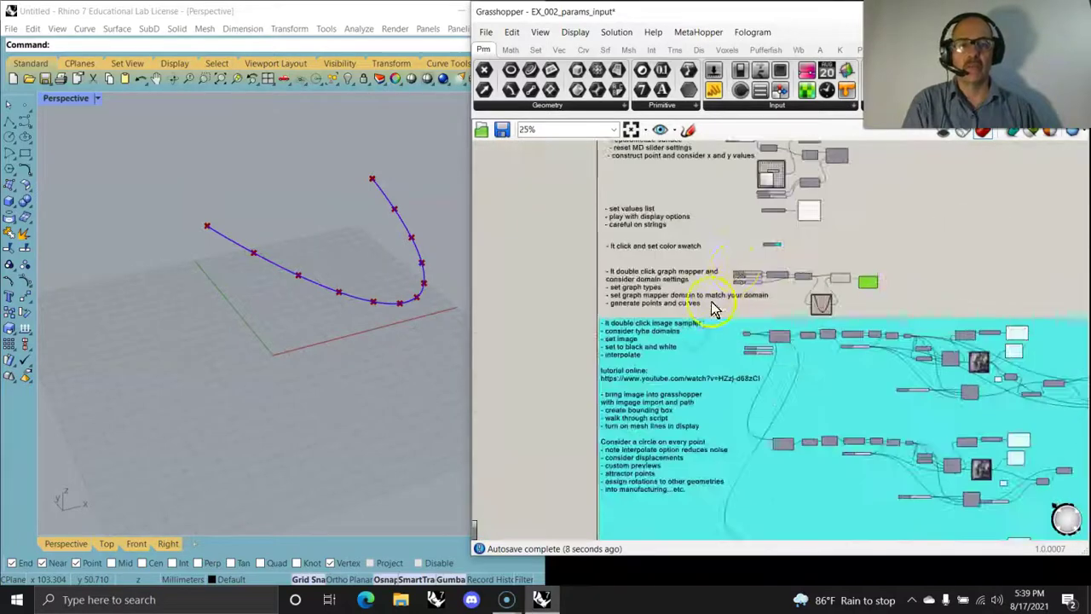
{"action": "scroll", "coordinate": [884, 365], "scroll_direction": "down", "scroll_amount": 2}
{"action": "left_click_drag", "start_coordinate": [878, 390], "coordinate": [606, 153]}
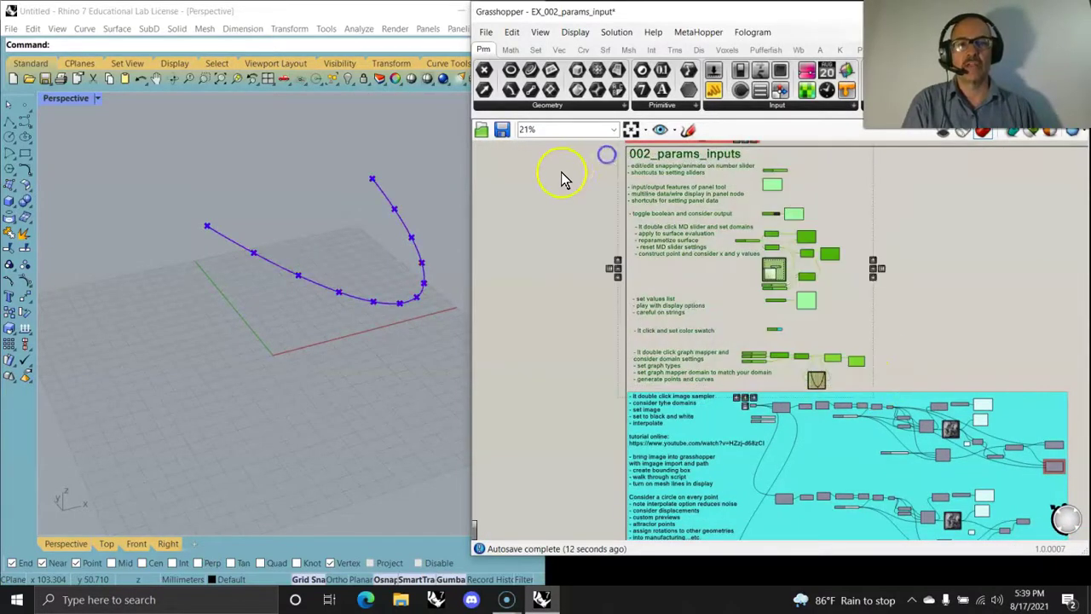
{"action": "right_click", "coordinate": [562, 176]}
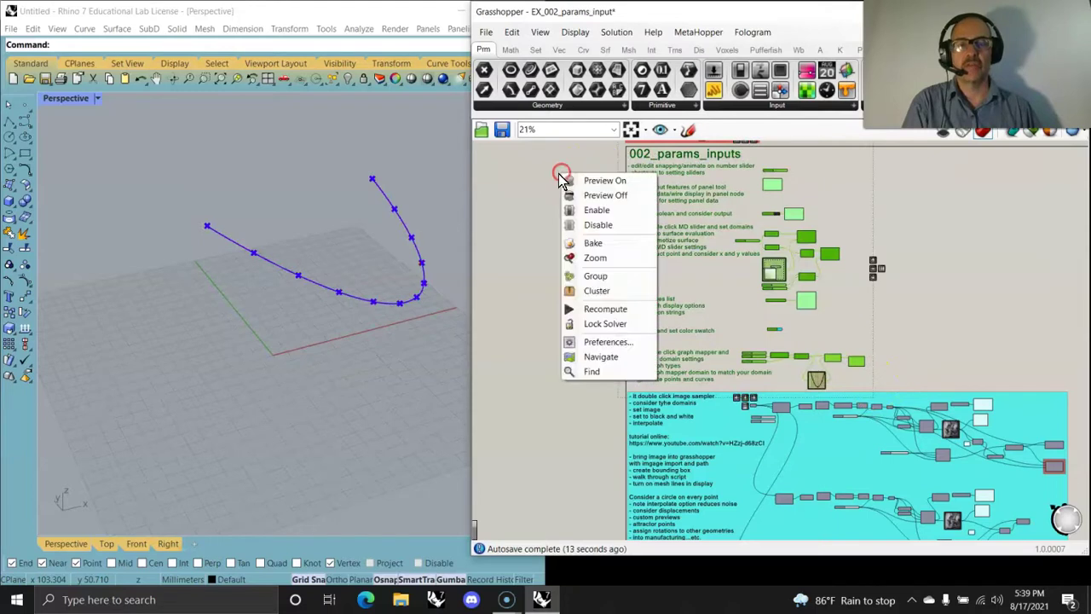
{"action": "left_click", "coordinate": [596, 196]}
{"action": "right_click", "coordinate": [570, 229]}
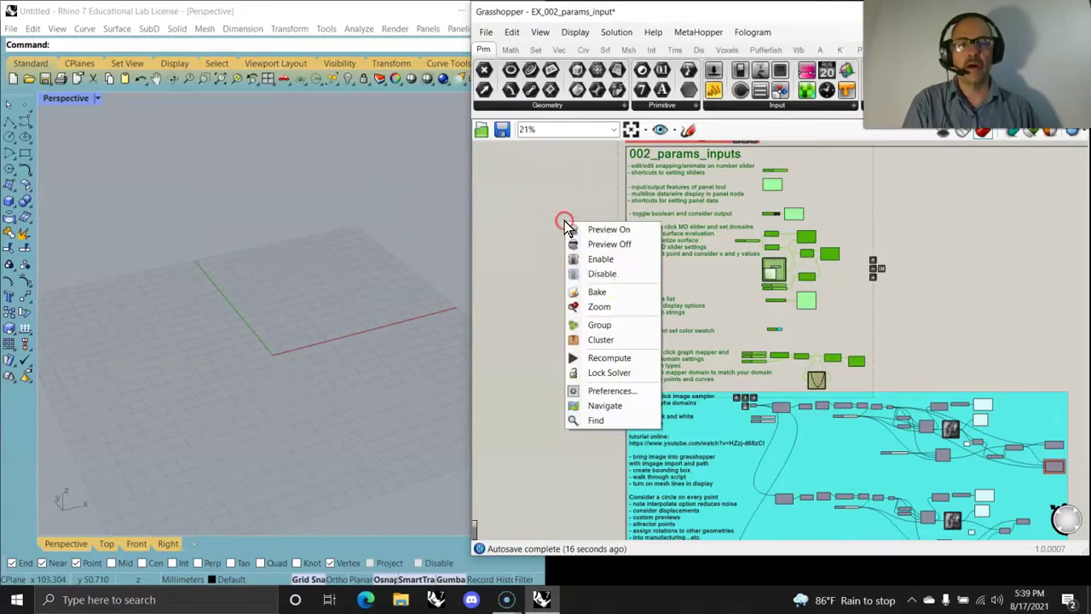
{"action": "left_click", "coordinate": [606, 324]}
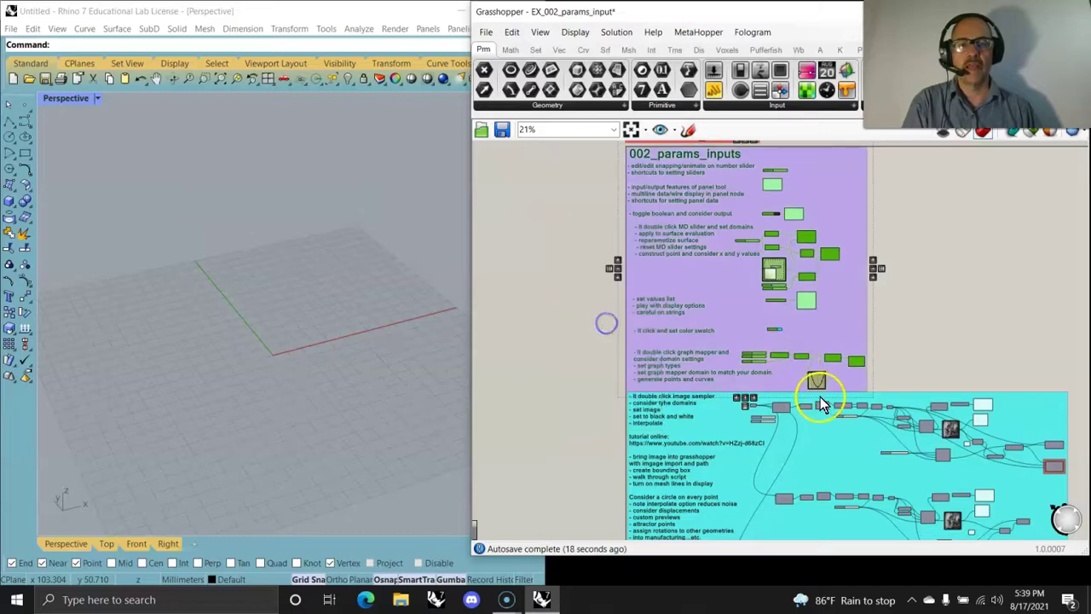
Replace the maximized Perspective view in Rhino with a maximized Top viewport.
{"action": "right_click_drag", "start_coordinate": [820, 396], "coordinate": [802, 234]}
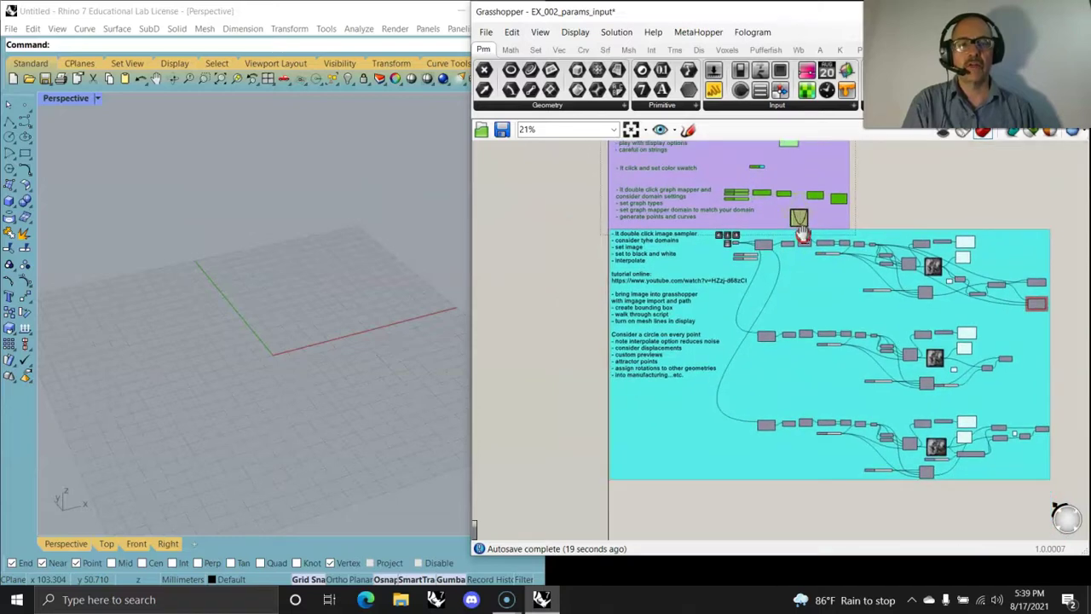
{"action": "double_click", "coordinate": [58, 97]}
{"action": "double_click", "coordinate": [49, 99]}
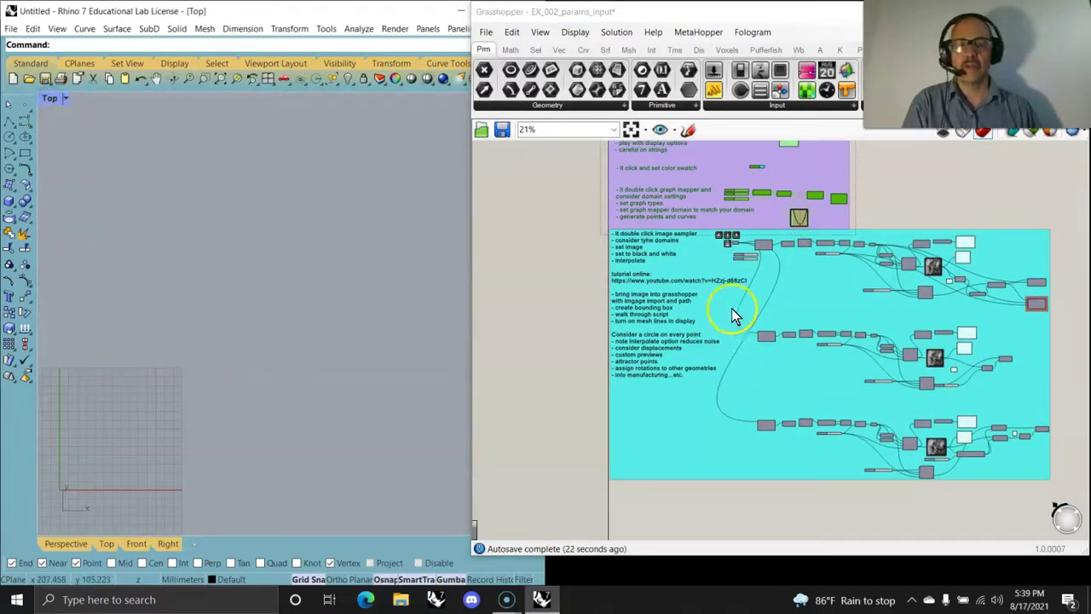
{"action": "left_click", "coordinate": [1016, 201]}
{"action": "left_click", "coordinate": [1035, 282]}
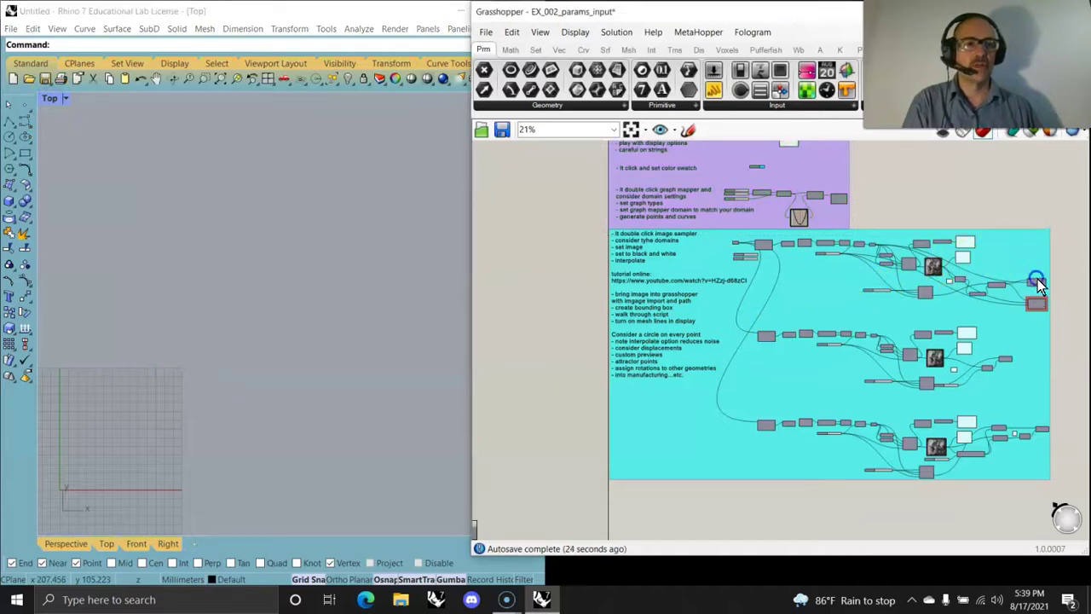
{"action": "left_click_drag", "start_coordinate": [1068, 306], "coordinate": [1024, 273]}
{"action": "left_click", "coordinate": [1064, 255]}
{"action": "left_click", "coordinate": [1035, 283]}
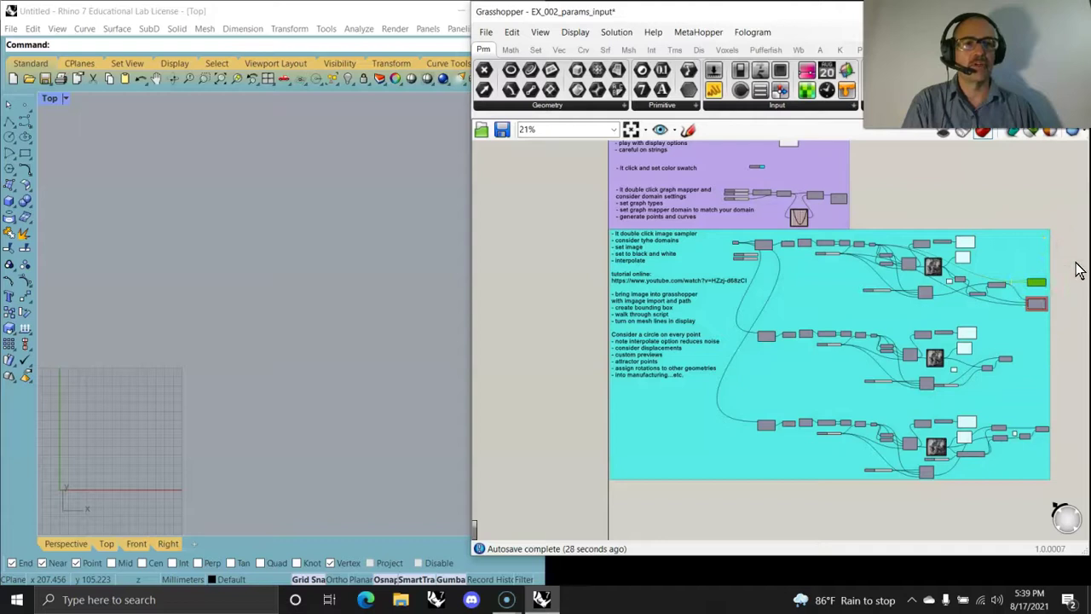
{"action": "right_click_drag", "start_coordinate": [1077, 224], "coordinate": [848, 212]}
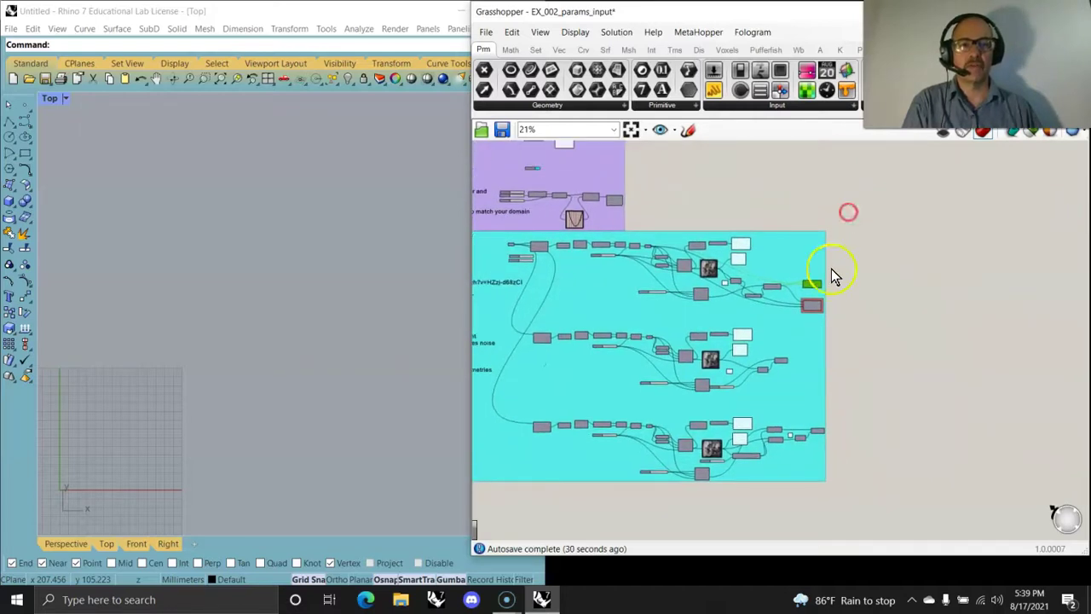
{"action": "right_click", "coordinate": [811, 289]}
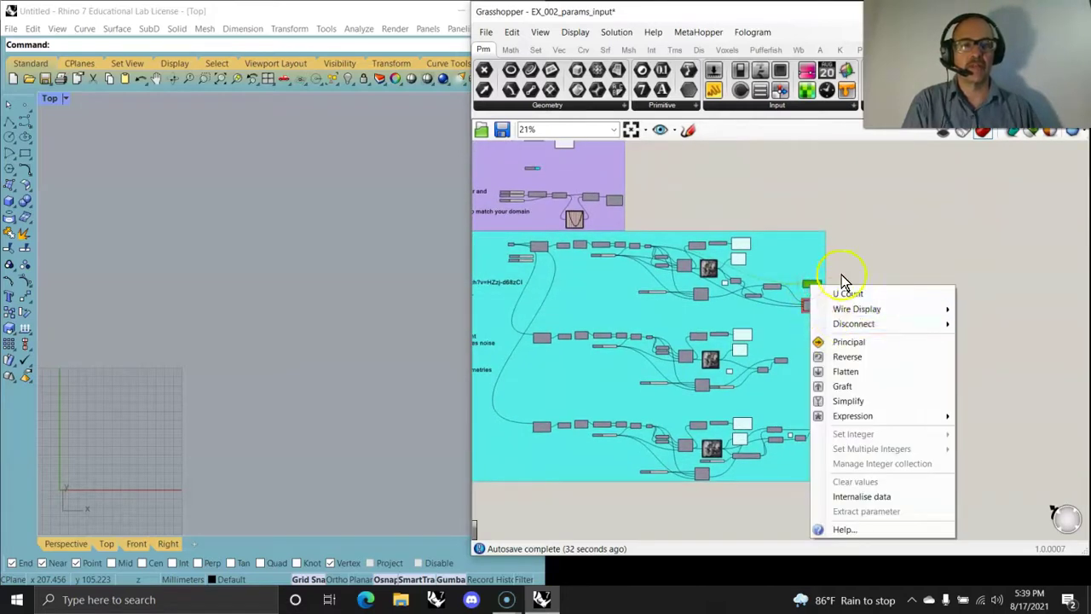
{"action": "left_click", "coordinate": [857, 249]}
{"action": "double_click", "coordinate": [810, 288]}
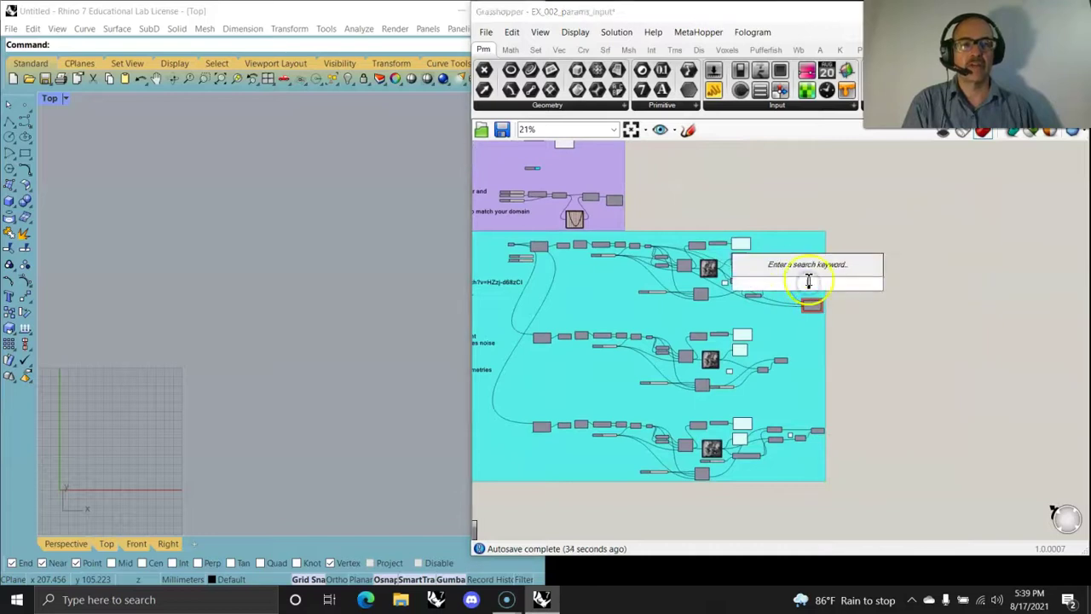
Ungroup the cyan group that holds the image sampler chains.
{"action": "left_click", "coordinate": [791, 239]}
{"action": "right_click", "coordinate": [791, 239]}
{"action": "left_click", "coordinate": [826, 335]}
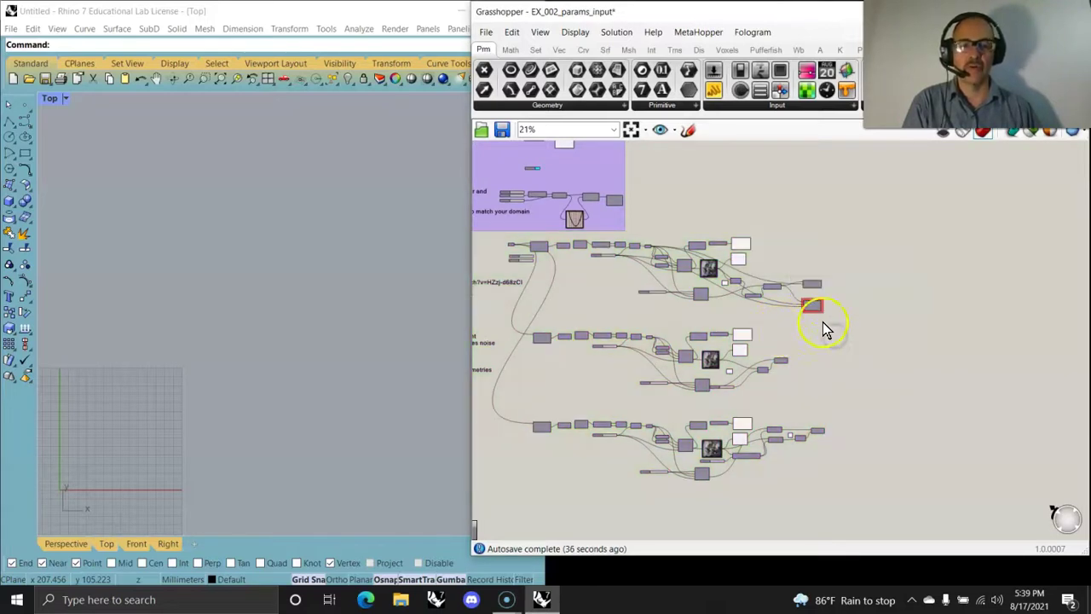
Turn on the preview of the Surface From Points component ending the first image chain, and frame the surface in the Top viewport.
{"action": "right_click", "coordinate": [845, 264]}
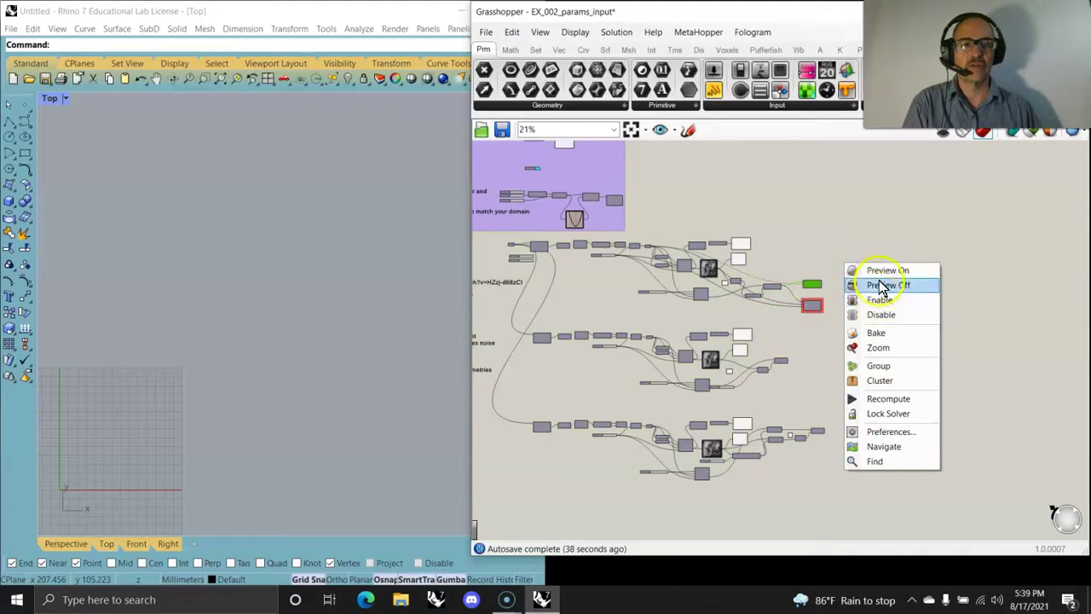
{"action": "left_click", "coordinate": [879, 271]}
{"action": "scroll", "coordinate": [129, 436], "scroll_direction": "up", "scroll_amount": 8}
{"action": "right_click_drag", "start_coordinate": [149, 416], "coordinate": [255, 329]}
{"action": "scroll", "coordinate": [250, 329], "scroll_direction": "down", "scroll_amount": 4}
Select the Image Sampler in the first chain and examine its image.
{"action": "scroll", "coordinate": [701, 278], "scroll_direction": "up", "scroll_amount": 10}
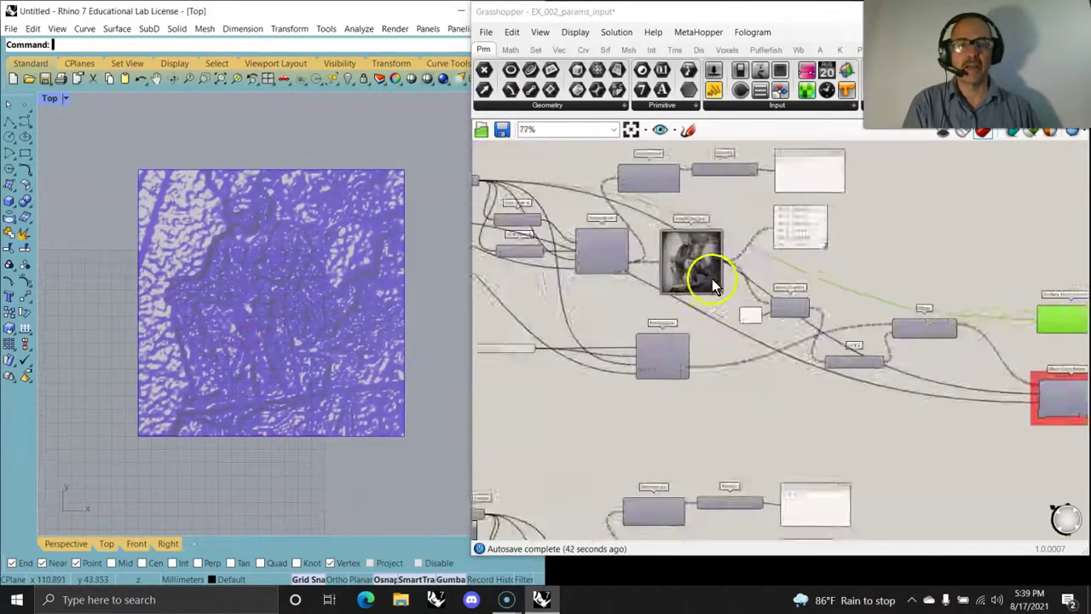
{"action": "scroll", "coordinate": [688, 296], "scroll_direction": "down", "scroll_amount": 5}
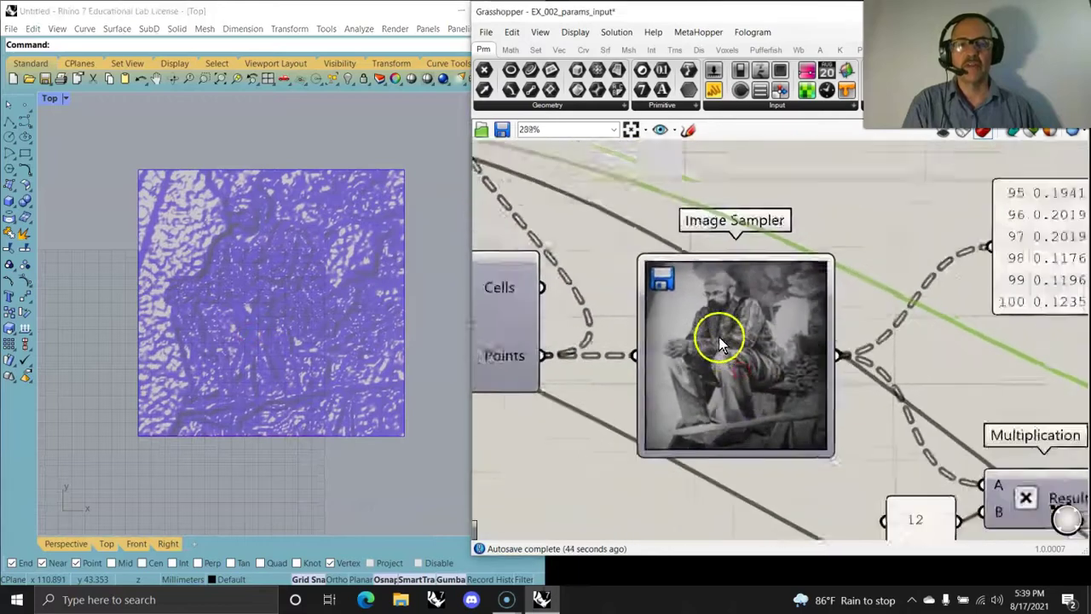
{"action": "left_click", "coordinate": [729, 385]}
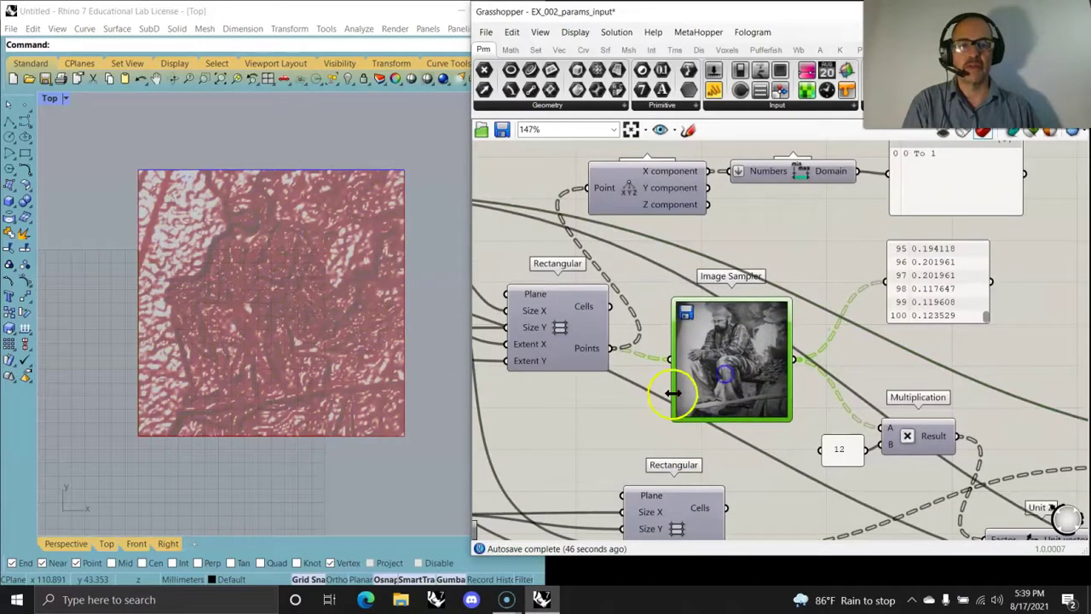
Read the exercise notes on image sampler settings, image import, the bounding box, mesh display and circles on every point.
{"action": "right_click_drag", "start_coordinate": [677, 389], "coordinate": [850, 364]}
{"action": "scroll", "coordinate": [850, 364], "scroll_direction": "down", "scroll_amount": 3}
{"action": "right_click_drag", "start_coordinate": [771, 354], "coordinate": [917, 373]}
{"action": "right_click_drag", "start_coordinate": [588, 339], "coordinate": [833, 397]}
{"action": "right_click_drag", "start_coordinate": [627, 461], "coordinate": [892, 395]}
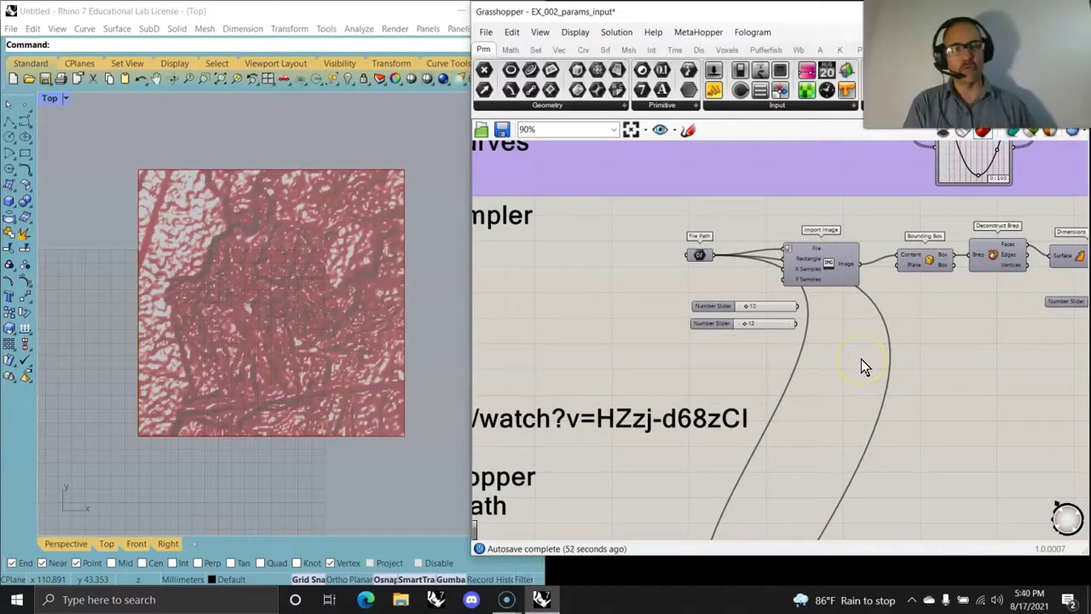
{"action": "right_click_drag", "start_coordinate": [585, 390], "coordinate": [950, 412]}
{"action": "mouse_move", "coordinate": [864, 363]}
{"action": "right_mouse_down"}
{"action": "mouse_move", "coordinate": [769, 248]}
{"action": "mouse_move", "coordinate": [837, 248]}
{"action": "right_mouse_up"}
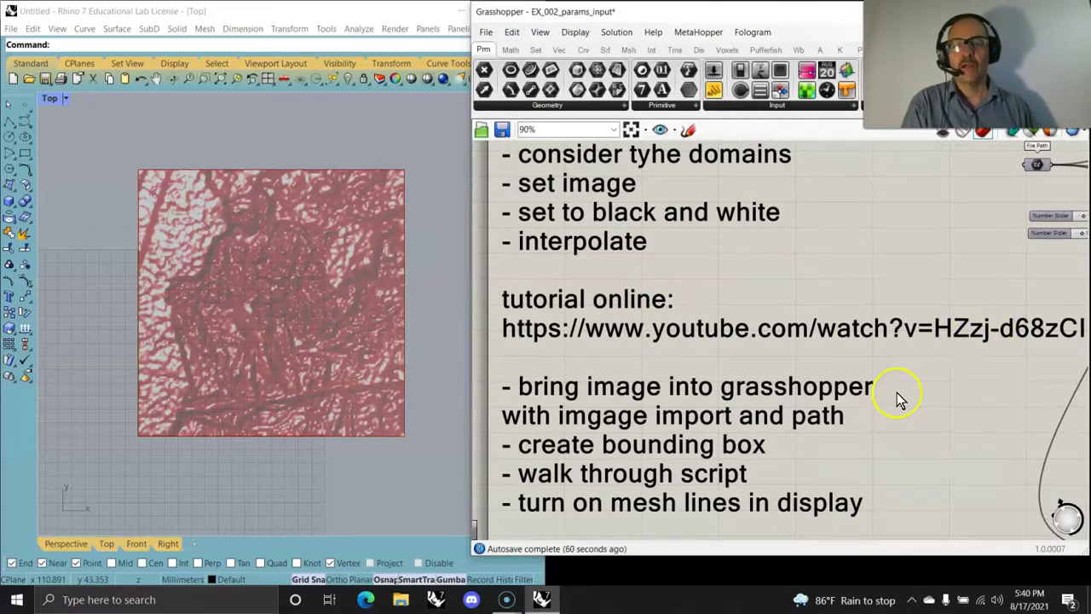
{"action": "scroll", "coordinate": [902, 398], "scroll_direction": "down", "scroll_amount": 2}
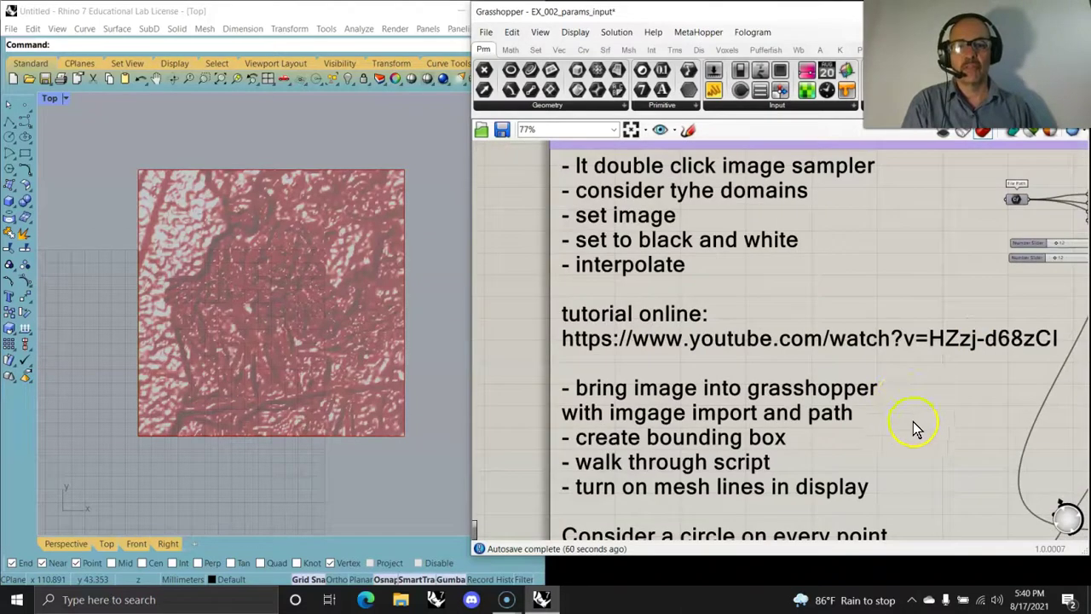
{"action": "right_click_drag", "start_coordinate": [912, 421], "coordinate": [873, 301]}
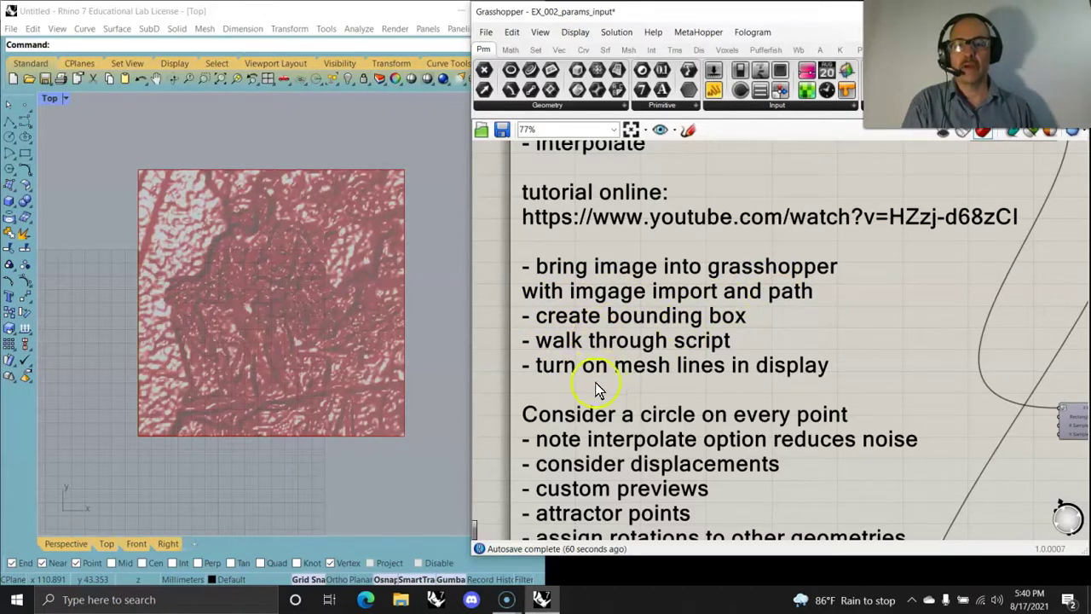
{"action": "scroll", "coordinate": [634, 390], "scroll_direction": "down", "scroll_amount": 3}
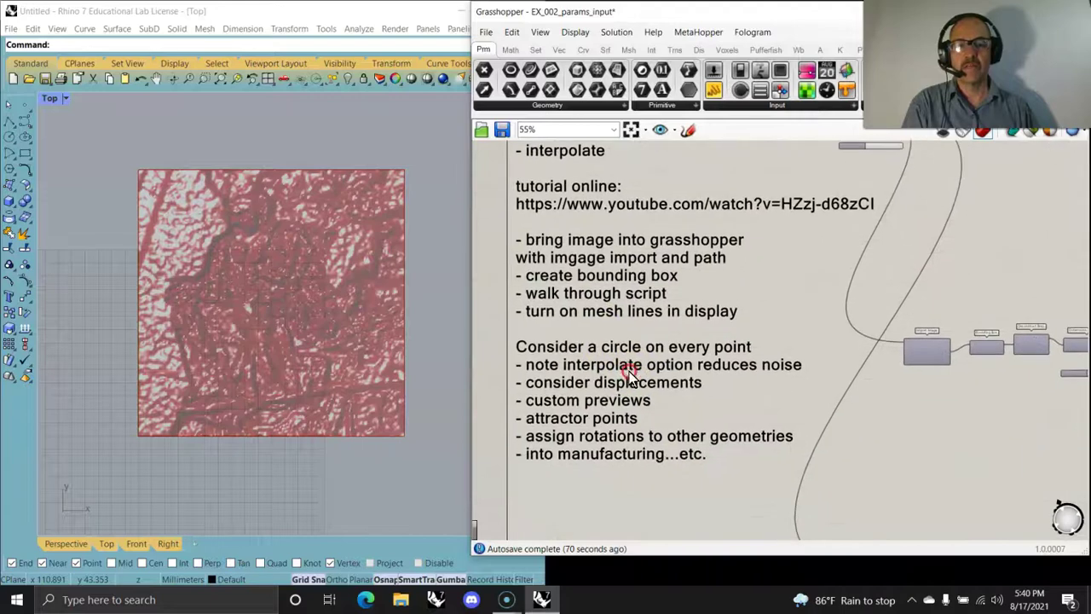
{"action": "right_click_drag", "start_coordinate": [747, 338], "coordinate": [774, 336]}
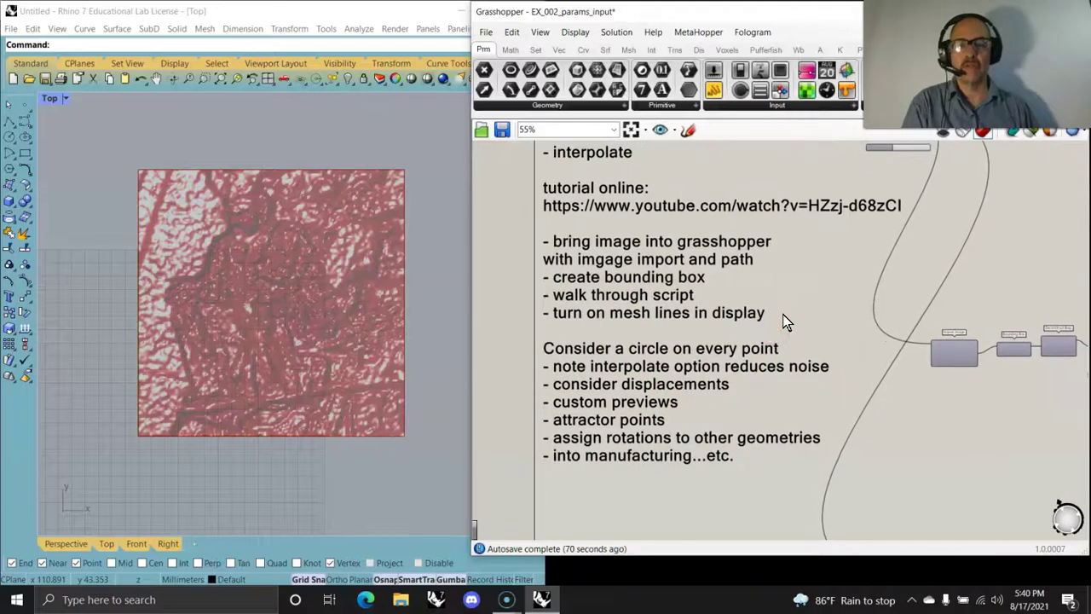
Inspect the File Path component's stored path and its options for choosing files, leaving them as they are.
{"action": "right_click_drag", "start_coordinate": [815, 296], "coordinate": [869, 383]}
{"action": "scroll", "coordinate": [823, 227], "scroll_direction": "up", "scroll_amount": 8}
{"action": "left_click", "coordinate": [723, 220]}
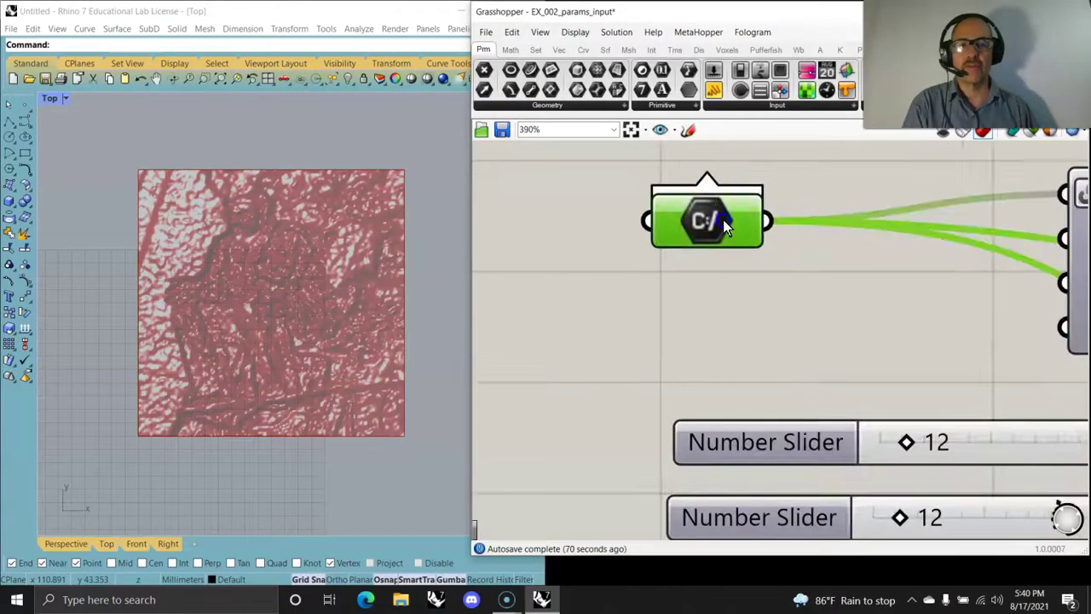
{"action": "left_click", "coordinate": [699, 220]}
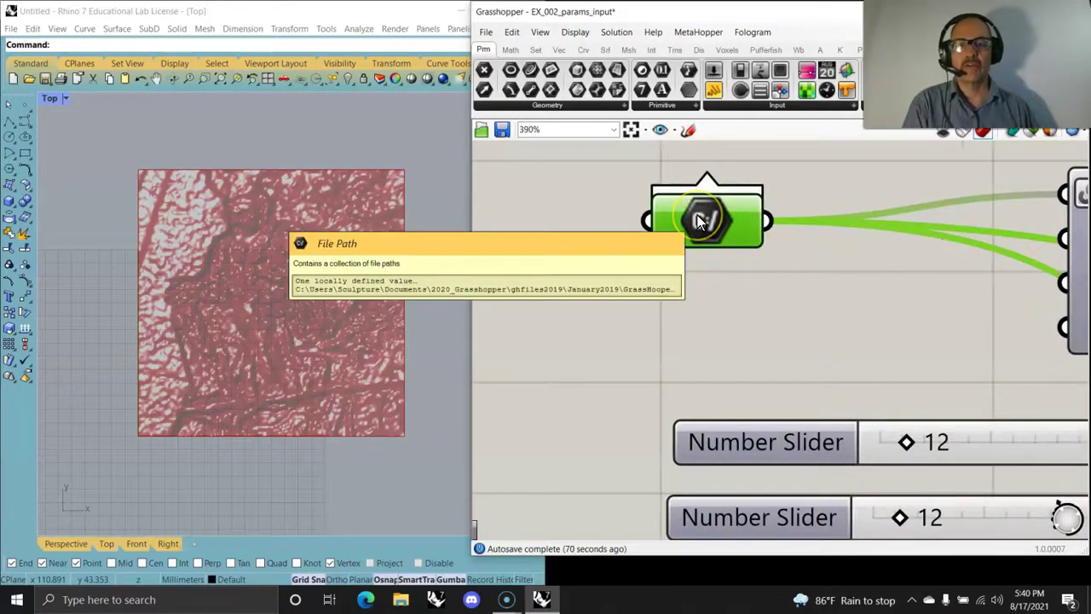
{"action": "right_click", "coordinate": [699, 220]}
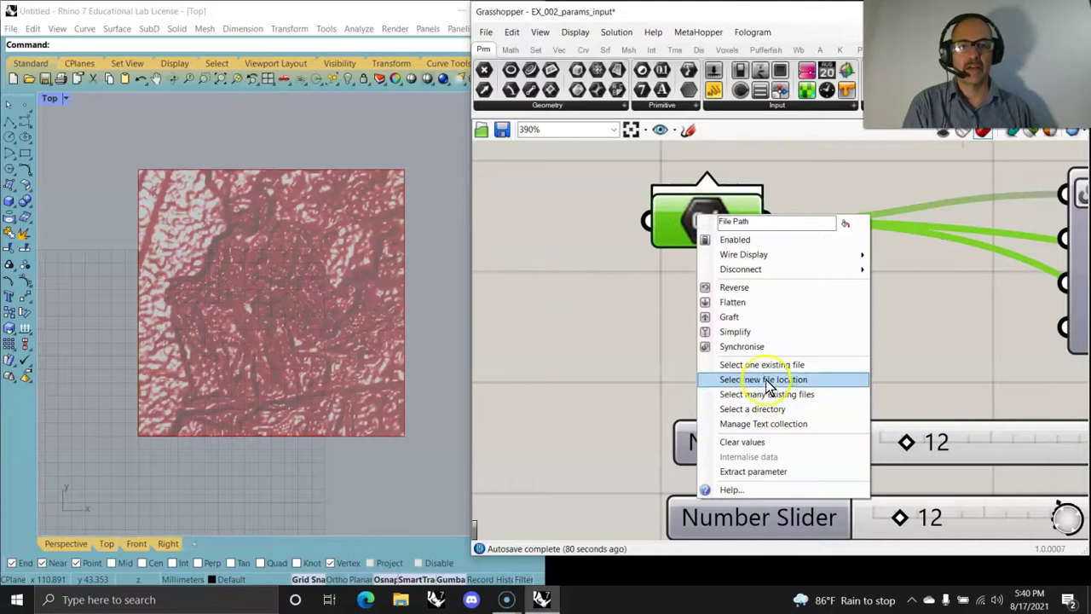
{"action": "left_click", "coordinate": [622, 312]}
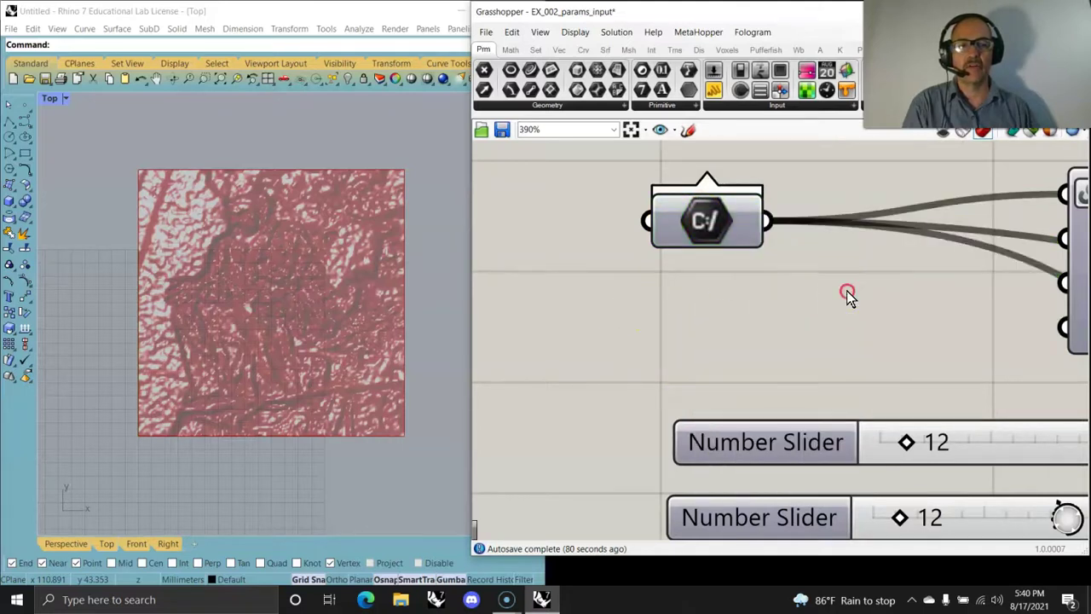
Nudge the Import Image component slightly upward, and trace the chain through Bounding Box, Deconstruct Brep and Dimensions.
{"action": "scroll", "coordinate": [649, 311], "scroll_direction": "down", "scroll_amount": 5}
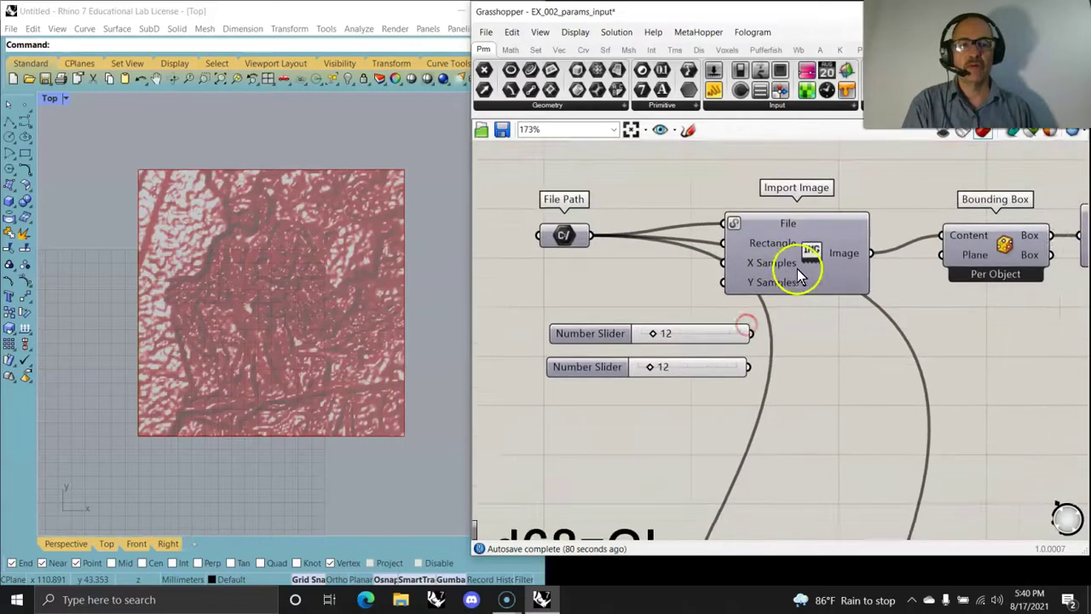
{"action": "left_click_drag", "start_coordinate": [797, 269], "coordinate": [805, 251]}
{"action": "left_click", "coordinate": [792, 250]}
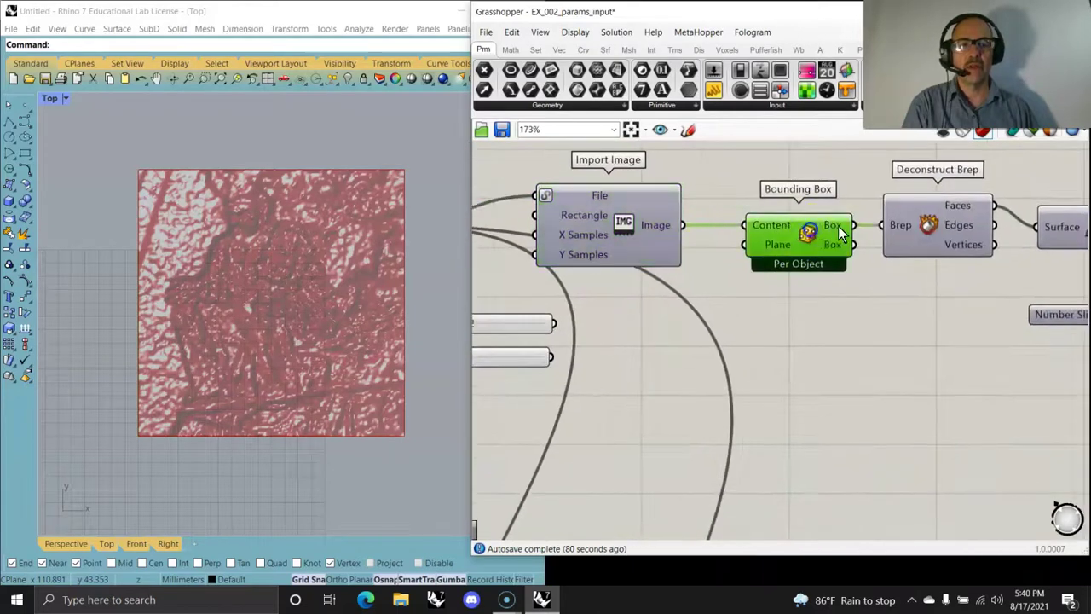
{"action": "left_click", "coordinate": [933, 226]}
{"action": "right_click_drag", "start_coordinate": [1013, 333], "coordinate": [661, 350]}
{"action": "left_click", "coordinate": [752, 242]}
Trace how the dimensions pass through Division, Multiplication and Integer to the One Over X components.
{"action": "right_click_drag", "start_coordinate": [883, 300], "coordinate": [699, 324]}
{"action": "left_click", "coordinate": [731, 264]}
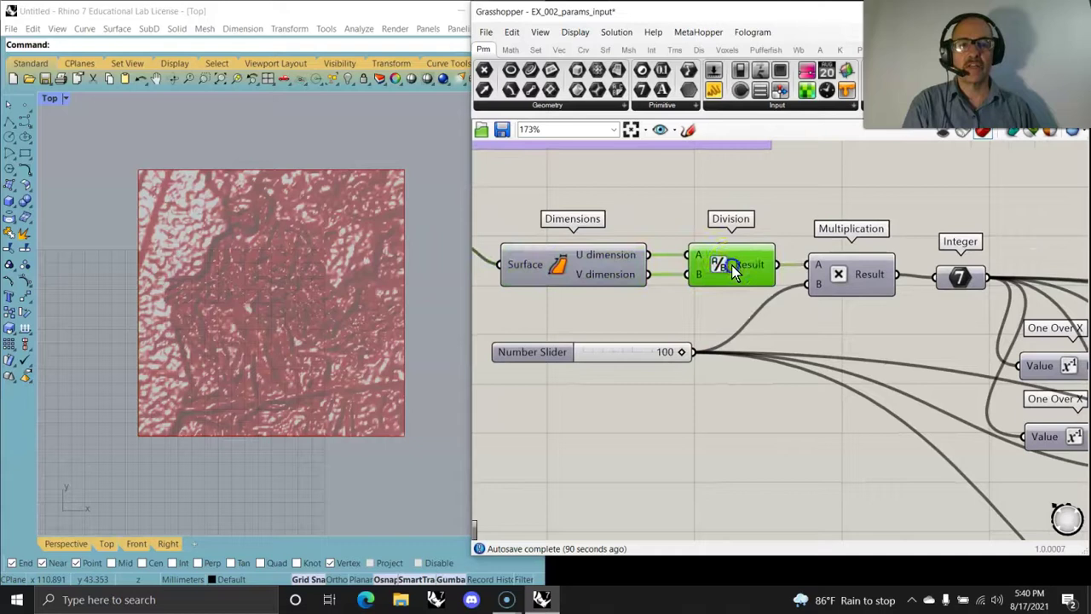
{"action": "left_click", "coordinate": [848, 271]}
{"action": "left_click", "coordinate": [961, 277]}
{"action": "right_click_drag", "start_coordinate": [935, 391], "coordinate": [746, 323]}
{"action": "left_click", "coordinate": [929, 374]}
{"action": "right_click_drag", "start_coordinate": [935, 391], "coordinate": [648, 448]}
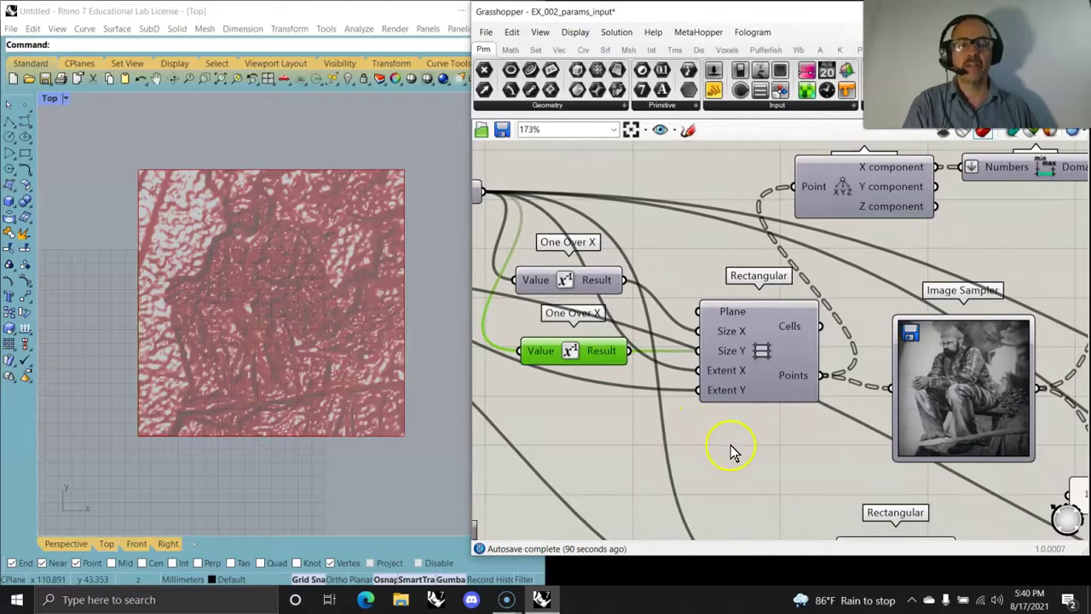
Examine the Rectangular grid and the Image Sampler's domain, channel and interpolation settings, and dismiss the settings without changes.
{"action": "scroll", "coordinate": [731, 450], "scroll_direction": "down", "scroll_amount": 2}
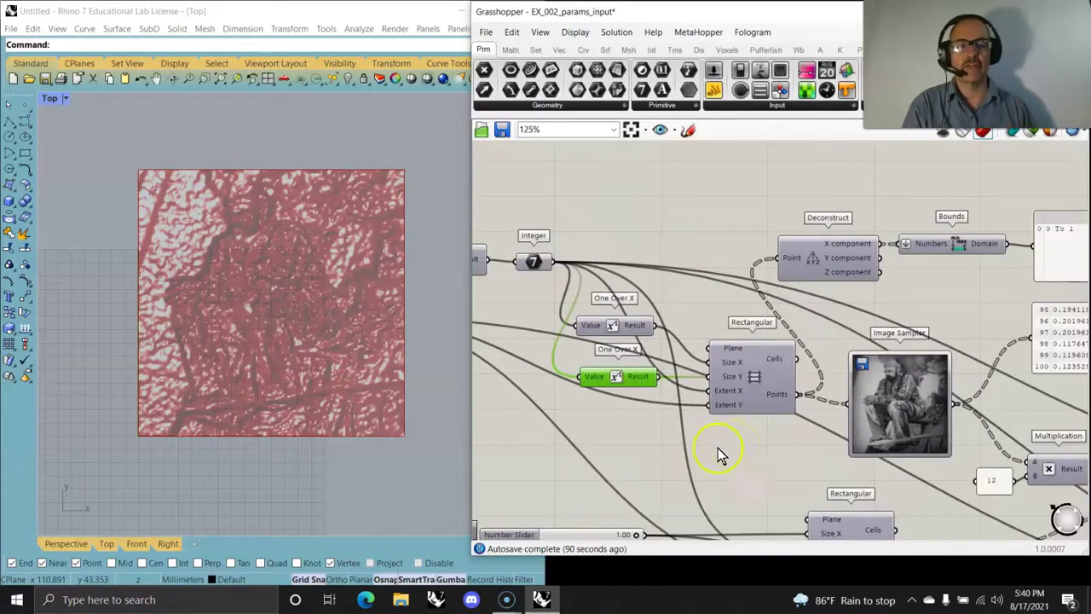
{"action": "left_click", "coordinate": [743, 413]}
{"action": "right_click_drag", "start_coordinate": [804, 443], "coordinate": [560, 414]}
{"action": "left_click", "coordinate": [673, 348]}
{"action": "double_click", "coordinate": [674, 346]}
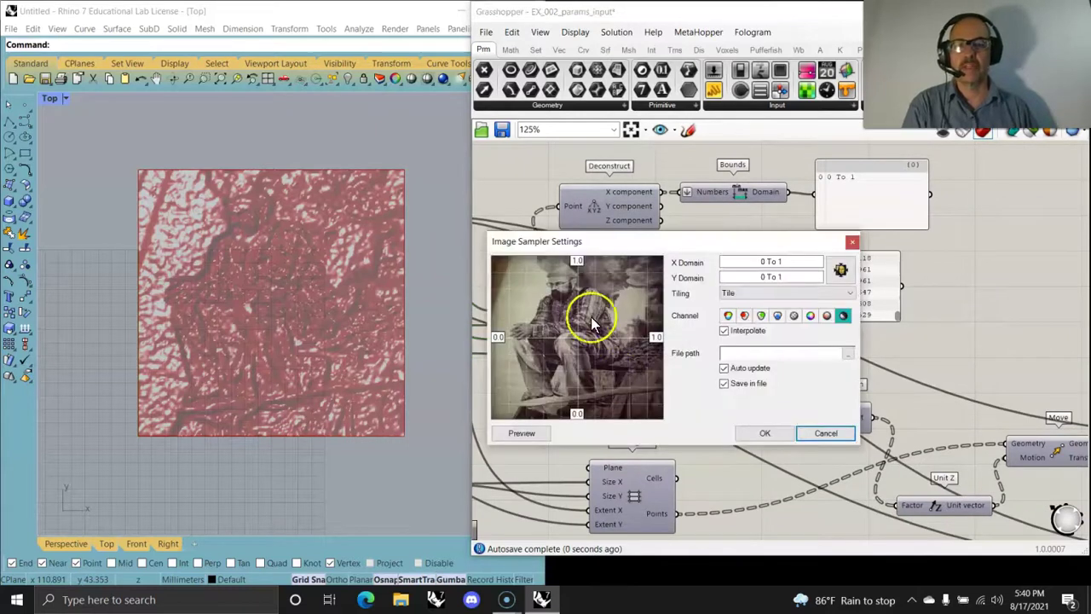
{"action": "left_click", "coordinate": [823, 433]}
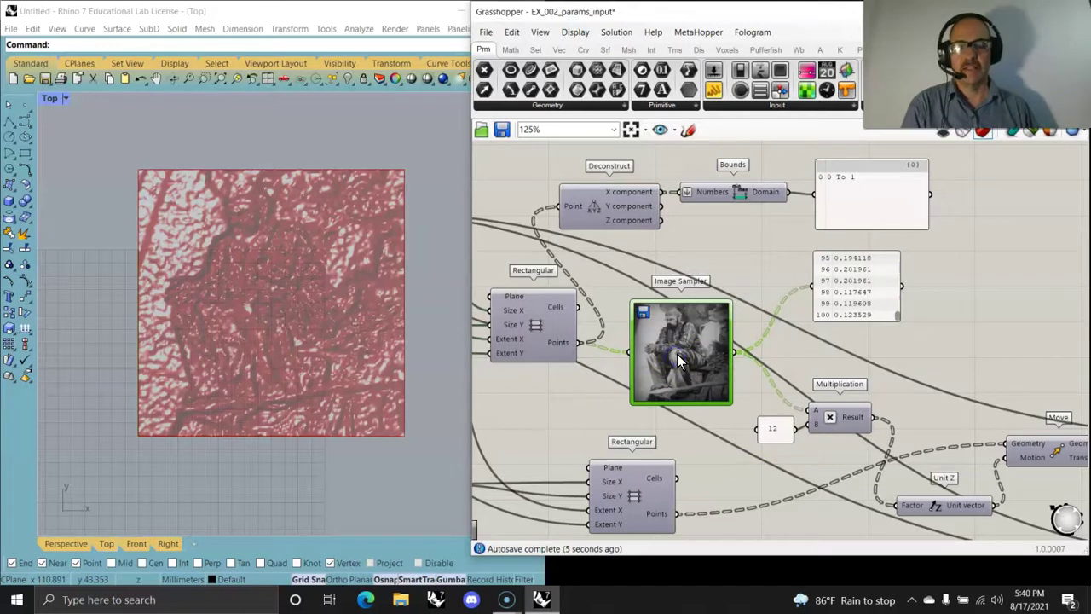
{"action": "right_click_drag", "start_coordinate": [581, 419], "coordinate": [623, 410]}
{"action": "right_click_drag", "start_coordinate": [786, 254], "coordinate": [785, 317]}
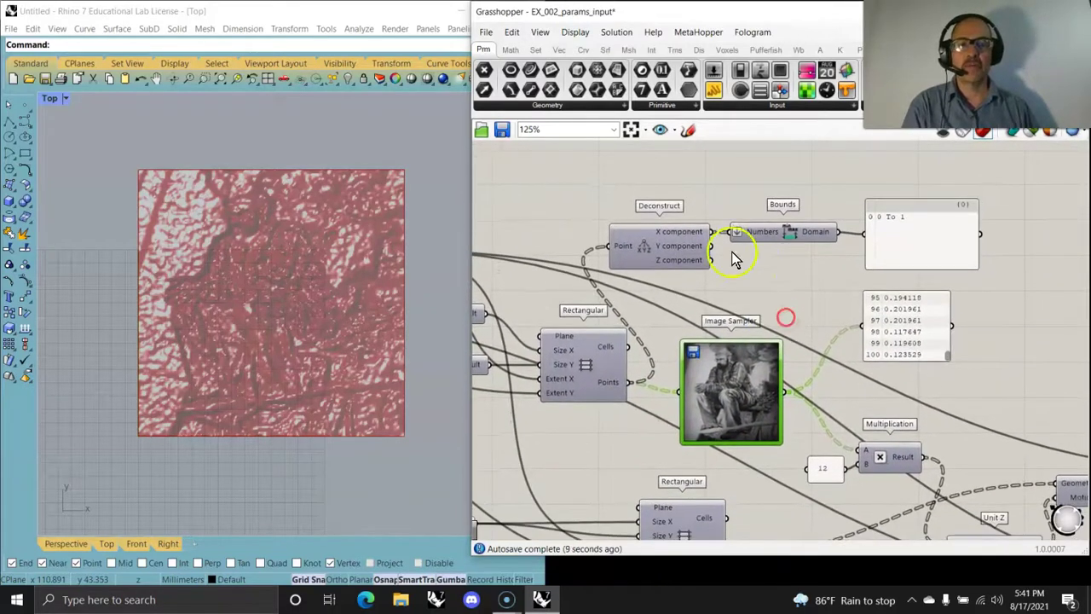
Trace the Image Sampler values through Multiplication, Unit Z and Move, and select Surface From Points to inspect its result.
{"action": "right_click_drag", "start_coordinate": [811, 410], "coordinate": [753, 257]}
{"action": "right_click_drag", "start_coordinate": [870, 414], "coordinate": [716, 428]}
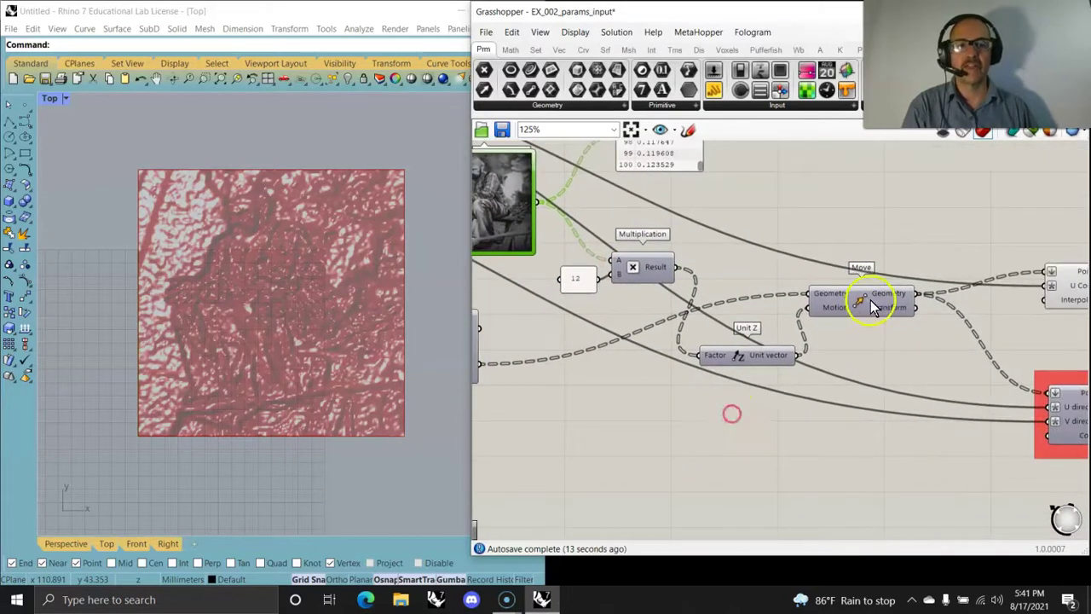
{"action": "right_click_drag", "start_coordinate": [810, 356], "coordinate": [725, 382]}
{"action": "left_click", "coordinate": [663, 335]}
{"action": "left_click_drag", "start_coordinate": [661, 330], "coordinate": [663, 320]}
{"action": "right_click_drag", "start_coordinate": [861, 326], "coordinate": [557, 425]}
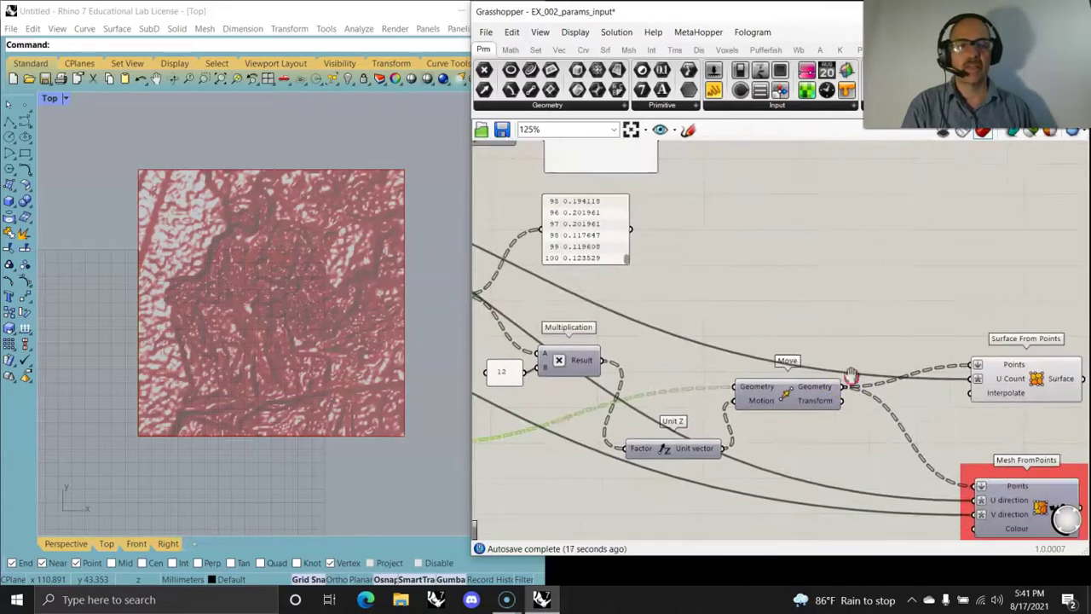
{"action": "right_click_drag", "start_coordinate": [850, 378], "coordinate": [686, 267]}
{"action": "left_click", "coordinate": [842, 274]}
{"action": "right_click_drag", "start_coordinate": [329, 378], "coordinate": [305, 382]}
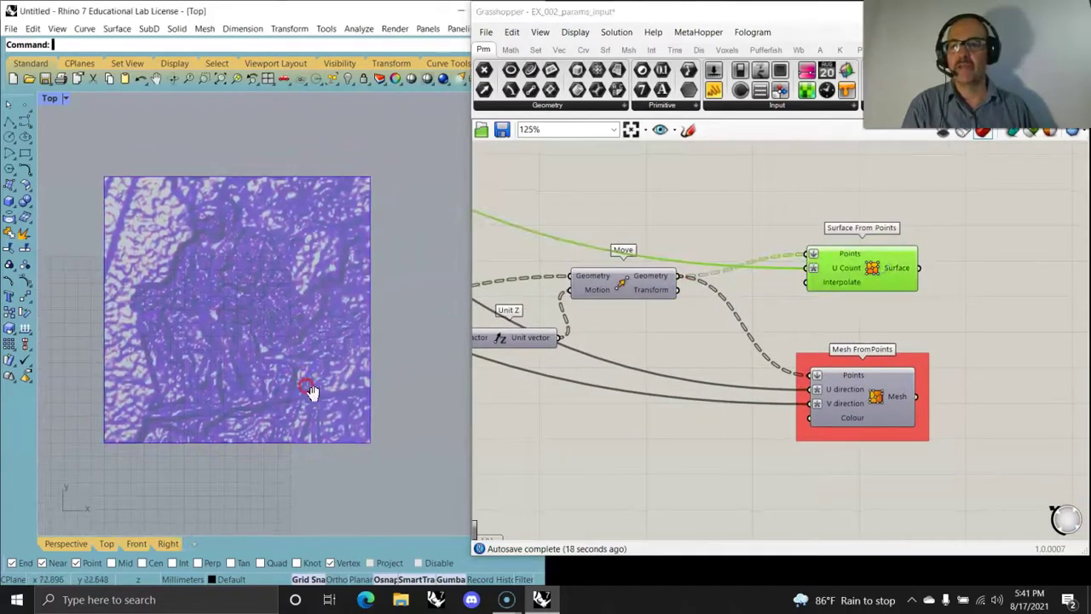
Maximize the Perspective viewport and examine the relief of the displaced surface up close.
{"action": "double_click", "coordinate": [51, 98]}
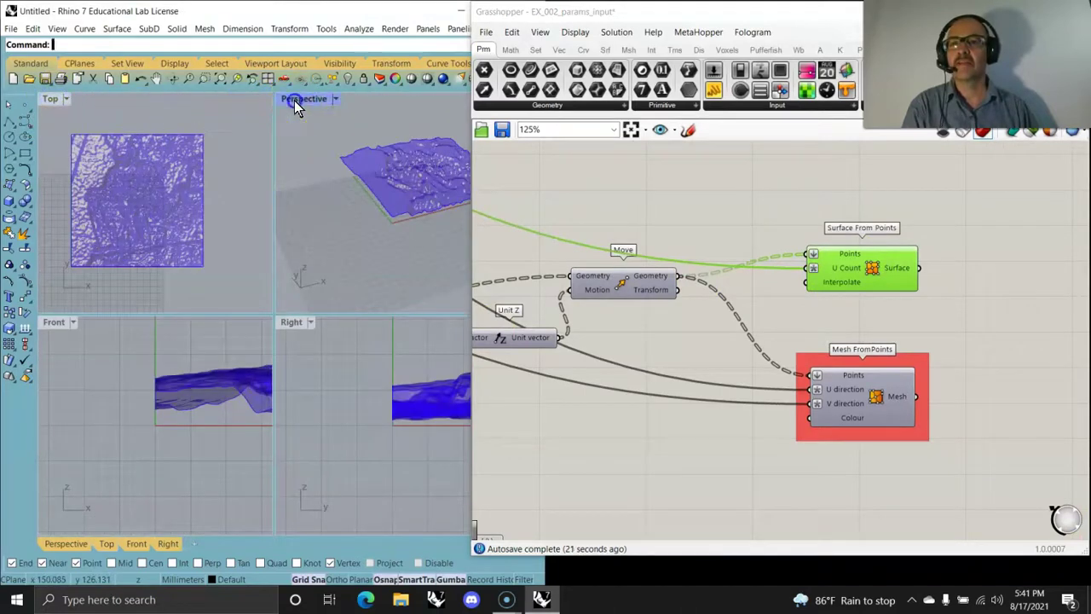
{"action": "double_click", "coordinate": [294, 100]}
{"action": "scroll", "coordinate": [381, 241], "scroll_direction": "up", "scroll_amount": 5}
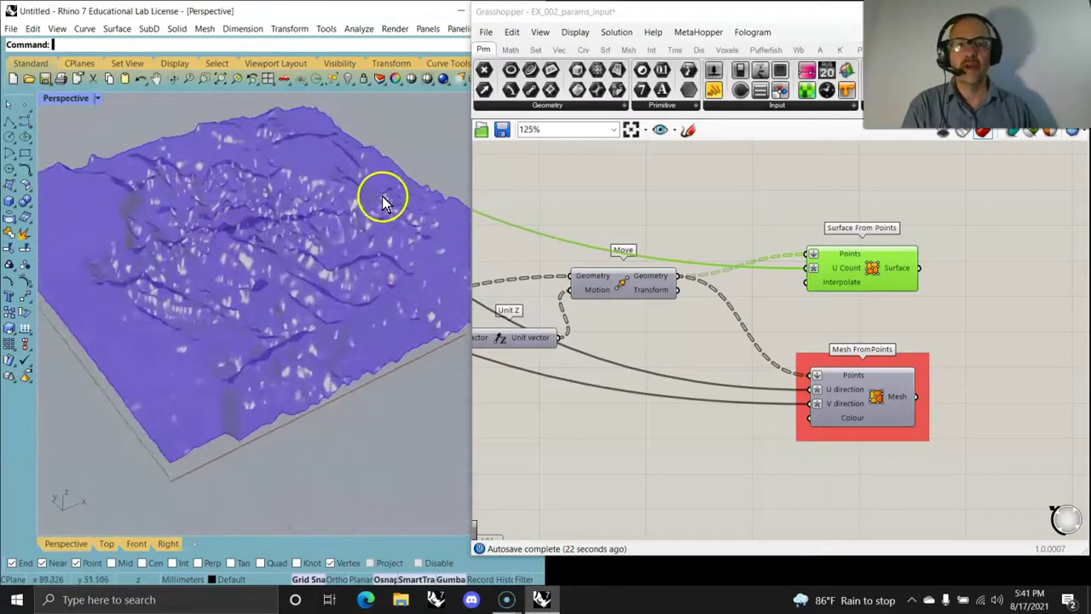
{"action": "right_click_drag", "start_coordinate": [331, 202], "coordinate": [356, 207]}
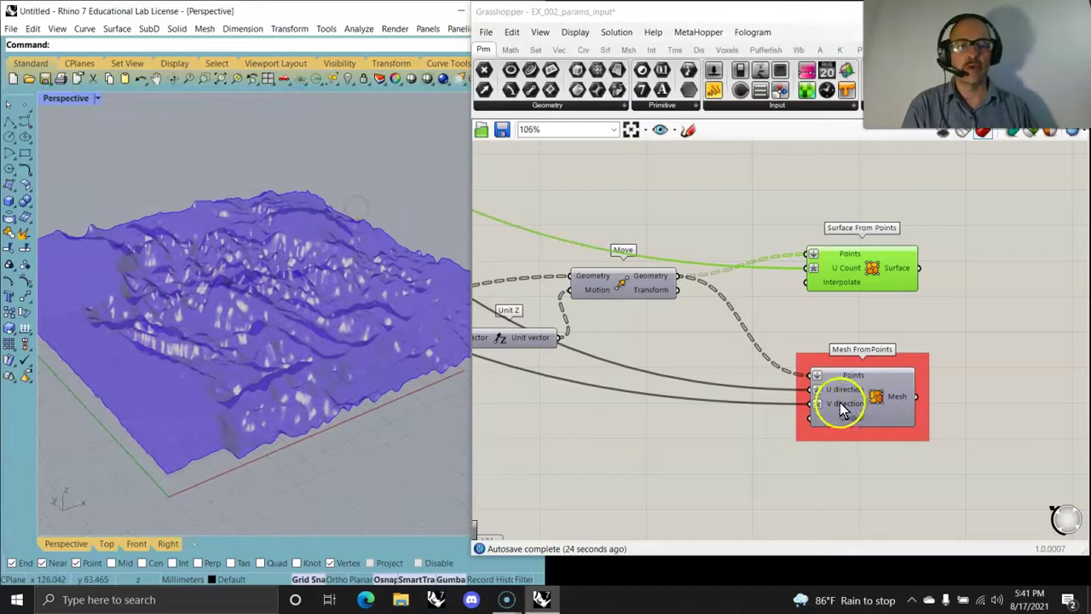
{"action": "scroll", "coordinate": [848, 406], "scroll_direction": "down", "scroll_amount": 1}
{"action": "right_click_drag", "start_coordinate": [845, 477], "coordinate": [855, 445]}
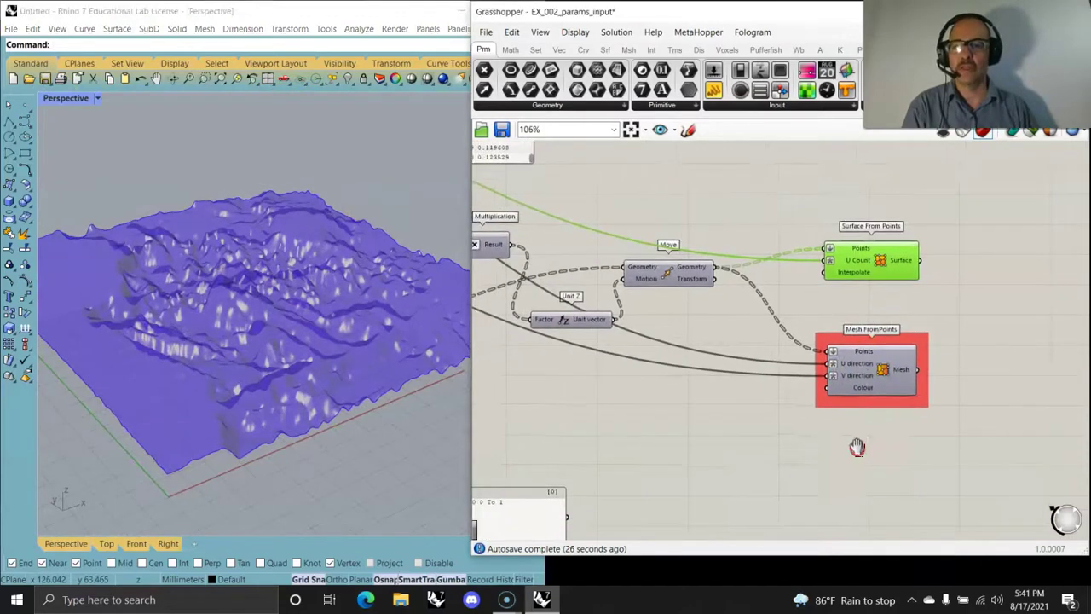
{"action": "right_click_drag", "start_coordinate": [278, 421], "coordinate": [226, 390]}
{"action": "scroll", "coordinate": [227, 390], "scroll_direction": "up", "scroll_amount": 3}
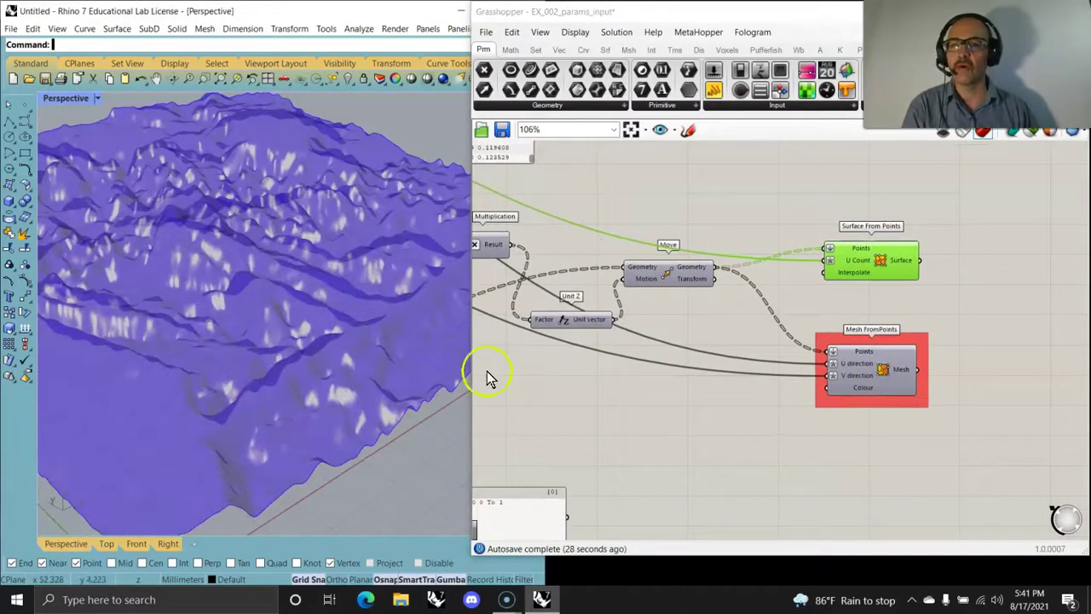
Turn on the preview of the Mesh From Points component and select it to highlight the mesh.
{"action": "left_click", "coordinate": [884, 366]}
{"action": "right_click", "coordinate": [976, 335]}
{"action": "left_click", "coordinate": [1016, 339]}
{"action": "left_click", "coordinate": [888, 474]}
{"action": "left_click", "coordinate": [883, 372]}
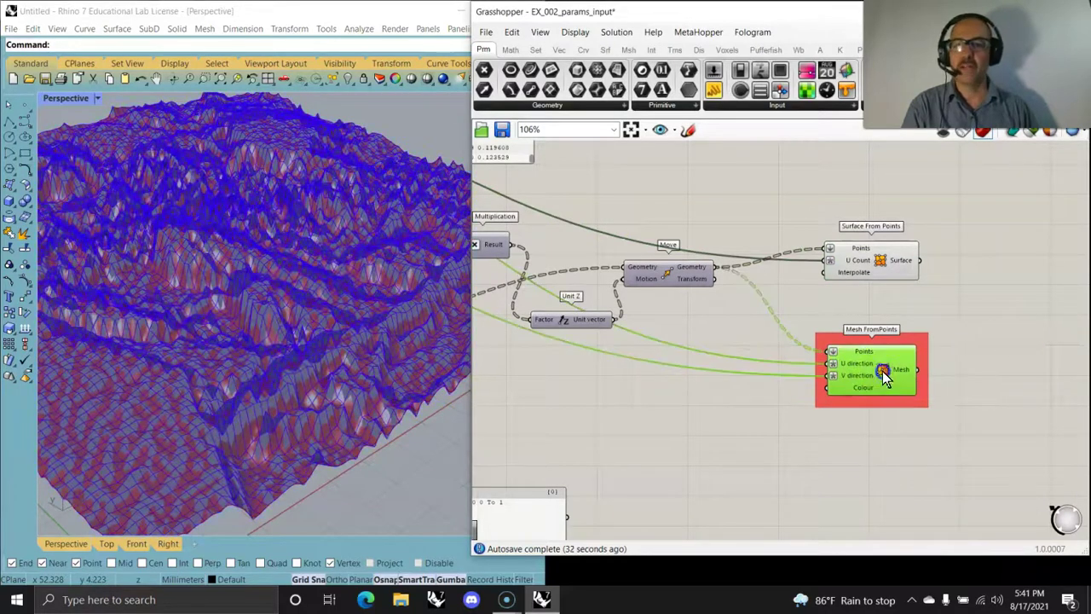
Compare the surface and mesh previews, and limit the preview to selected components with Surface From Points selected.
{"action": "left_click", "coordinate": [878, 271]}
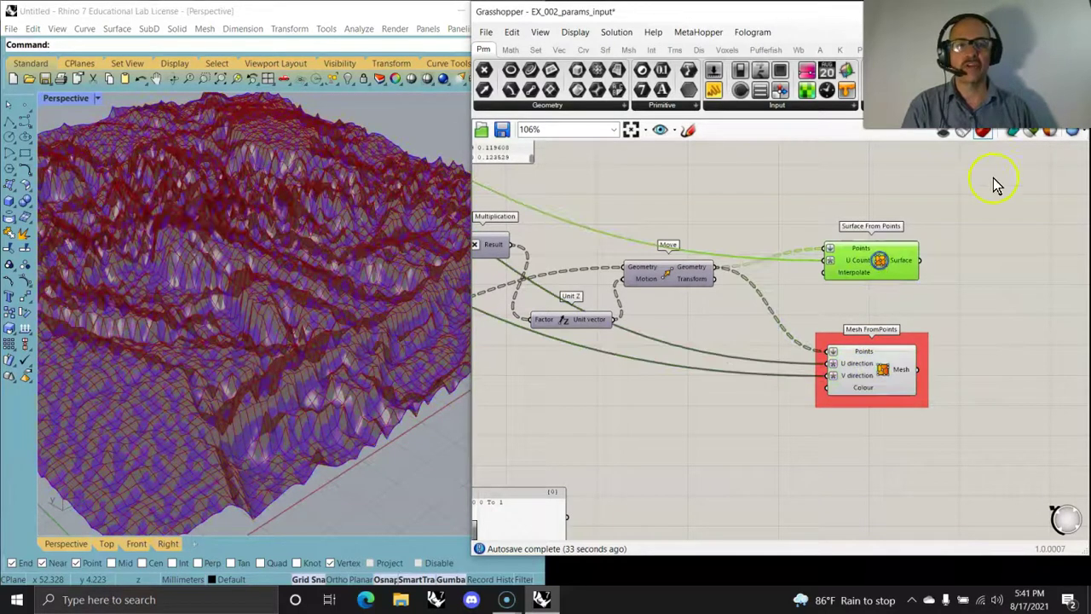
{"action": "left_click", "coordinate": [903, 386]}
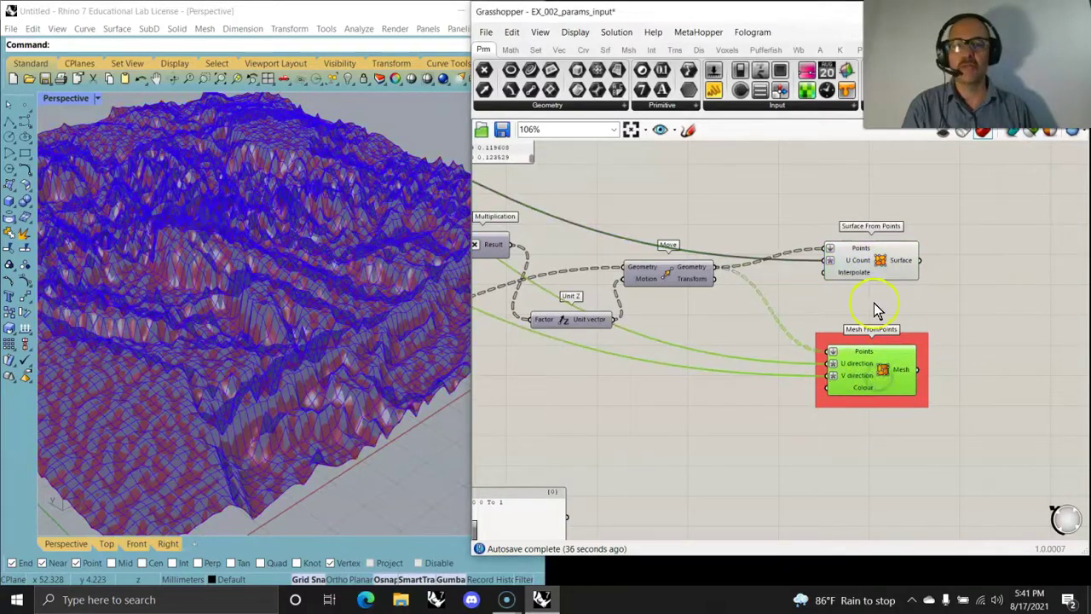
{"action": "left_click", "coordinate": [890, 264]}
{"action": "left_click", "coordinate": [1030, 136]}
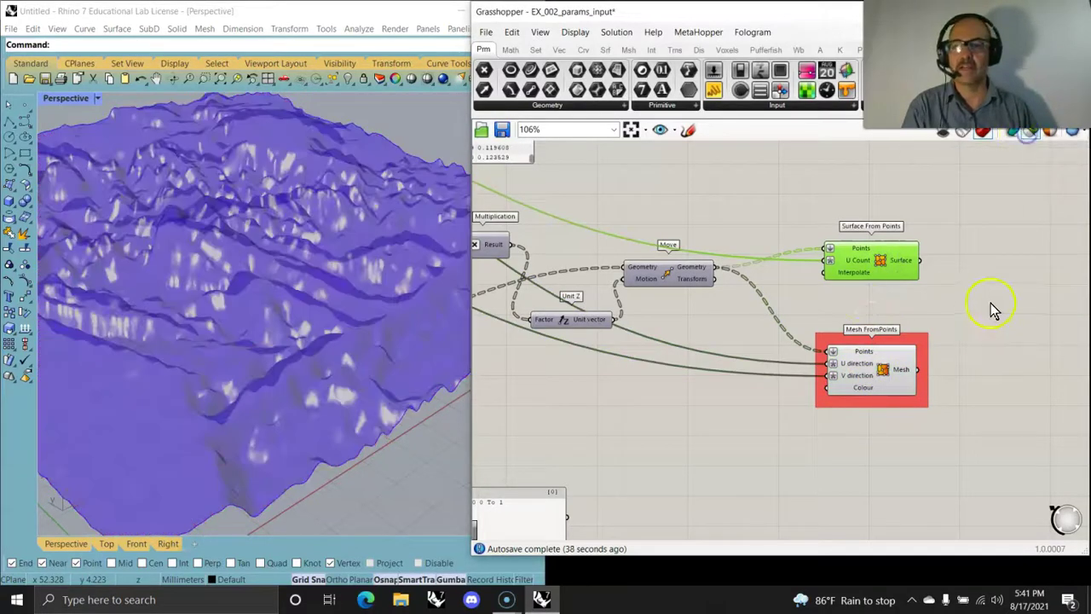
Display the Mesh From Points result on its own and locate the Preview Mesh Edges option, leaving it as it is.
{"action": "left_click", "coordinate": [990, 308]}
{"action": "left_click", "coordinate": [865, 383]}
{"action": "mouse_move", "coordinate": [200, 448]}
{"action": "right_mouse_down"}
{"action": "mouse_move", "coordinate": [210, 407]}
{"action": "mouse_move", "coordinate": [213, 433]}
{"action": "right_mouse_up"}
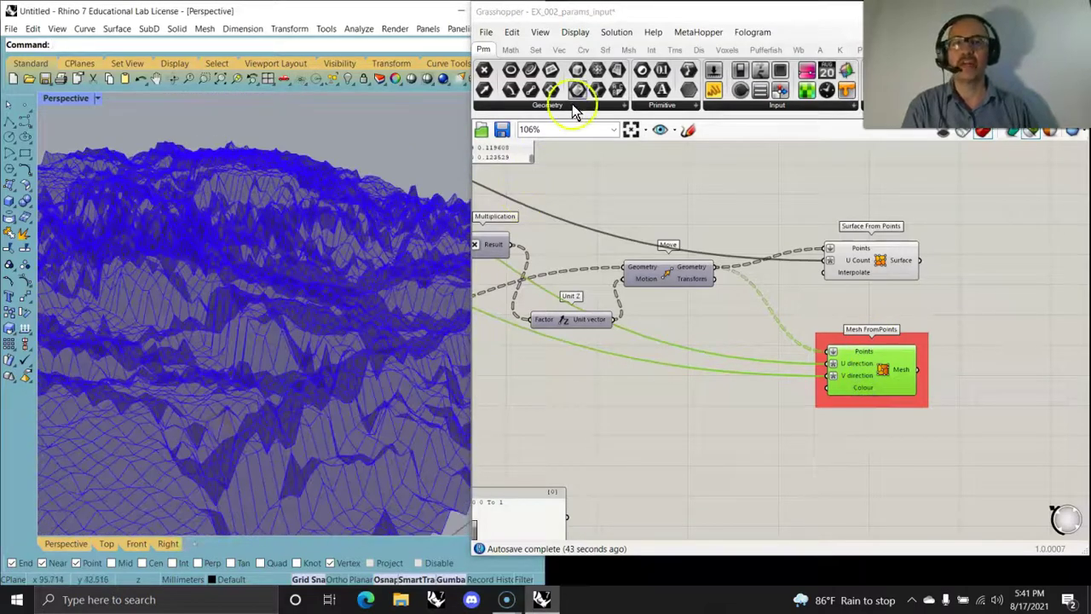
{"action": "left_click", "coordinate": [575, 32]}
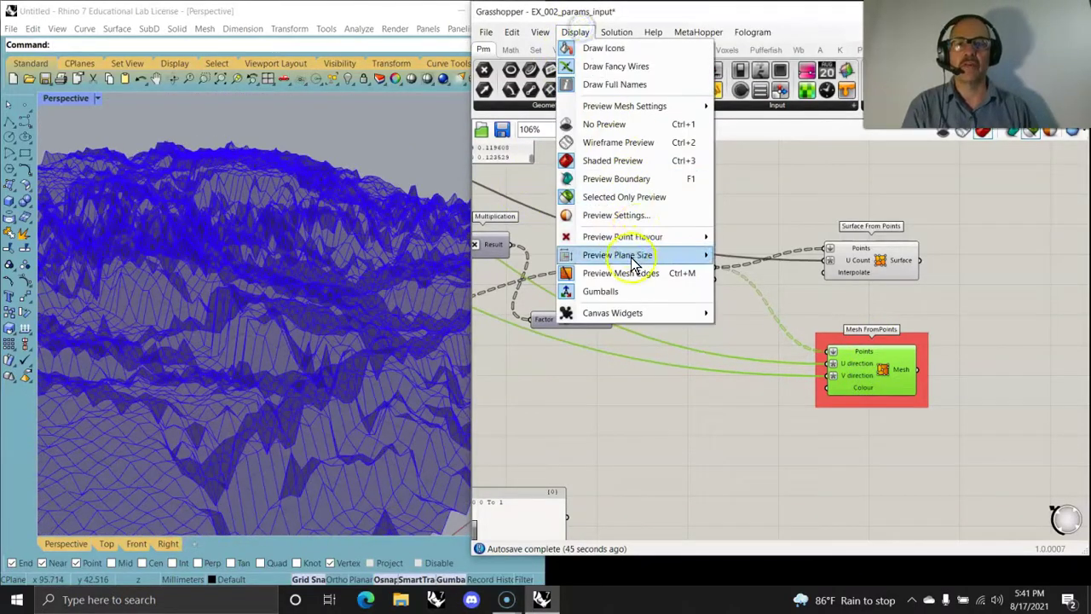
{"action": "left_click", "coordinate": [635, 420]}
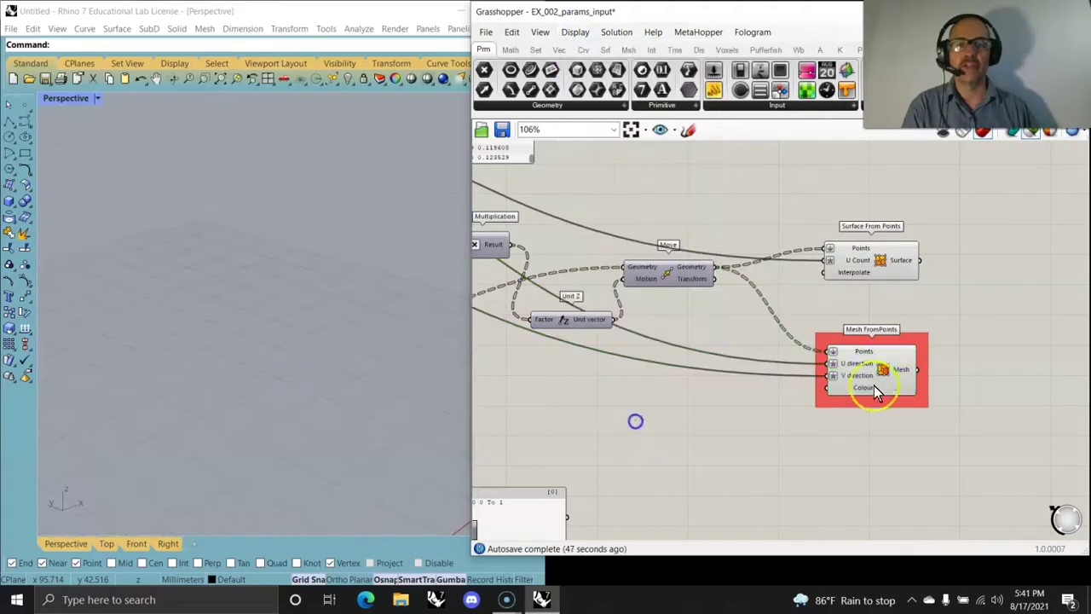
Show the Surface From Points result again and survey the whole image script and the variations beneath it.
{"action": "left_click", "coordinate": [878, 266]}
{"action": "right_click_drag", "start_coordinate": [243, 490], "coordinate": [256, 432]}
{"action": "right_click_drag", "start_coordinate": [586, 448], "coordinate": [904, 375]}
{"action": "scroll", "coordinate": [724, 323], "scroll_direction": "down", "scroll_amount": 3}
{"action": "right_click_drag", "start_coordinate": [685, 321], "coordinate": [908, 423]}
{"action": "right_click_drag", "start_coordinate": [590, 441], "coordinate": [848, 490]}
{"action": "right_click_drag", "start_coordinate": [571, 354], "coordinate": [568, 394]}
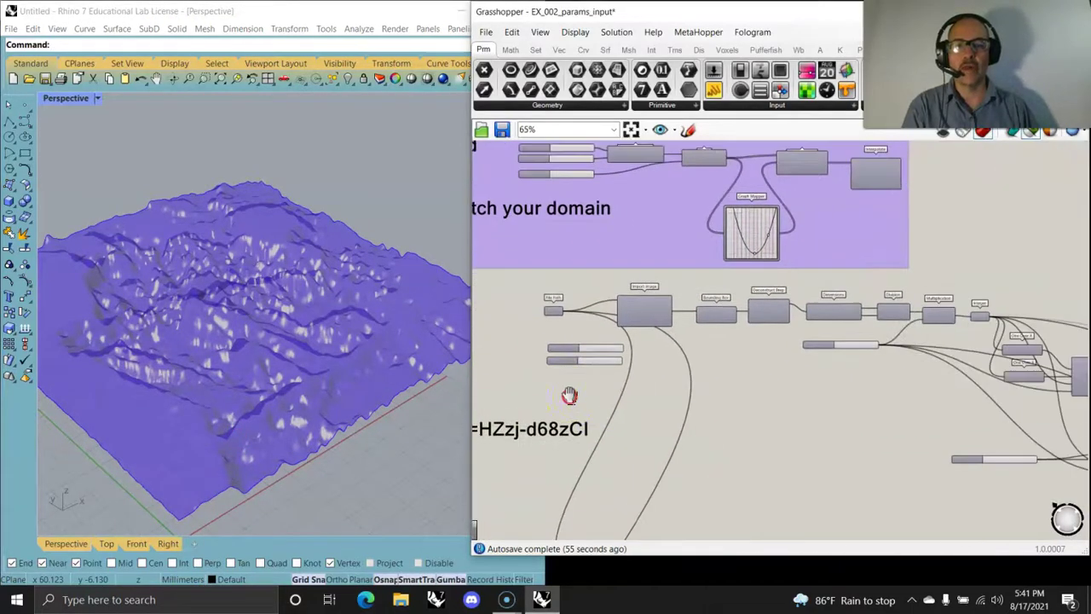
{"action": "scroll", "coordinate": [757, 406], "scroll_direction": "down", "scroll_amount": 2}
{"action": "right_click_drag", "start_coordinate": [758, 406], "coordinate": [699, 352]}
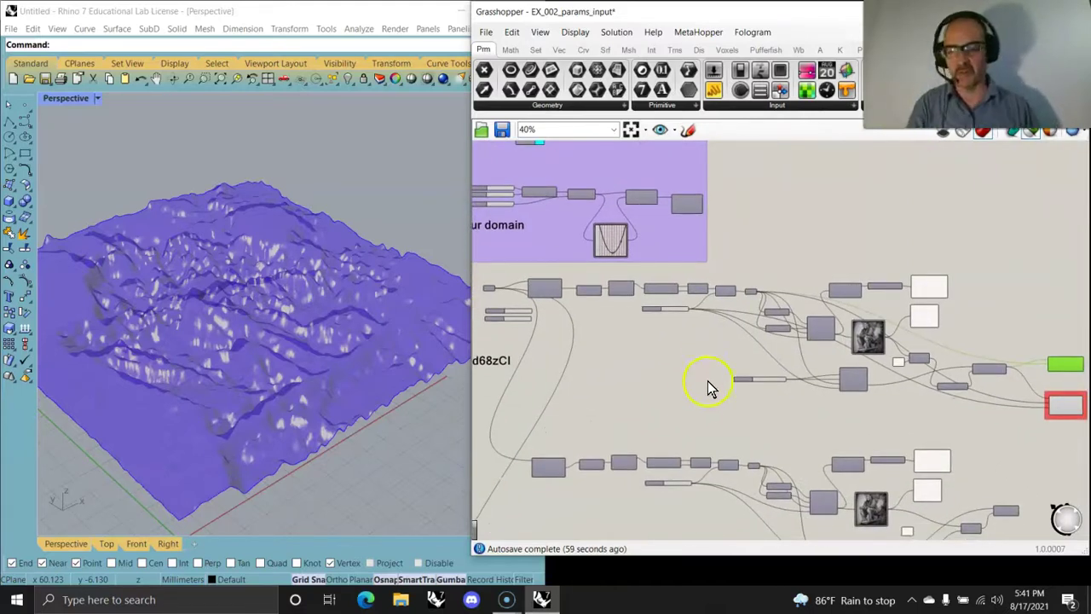
{"action": "scroll", "coordinate": [686, 389], "scroll_direction": "down", "scroll_amount": 1}
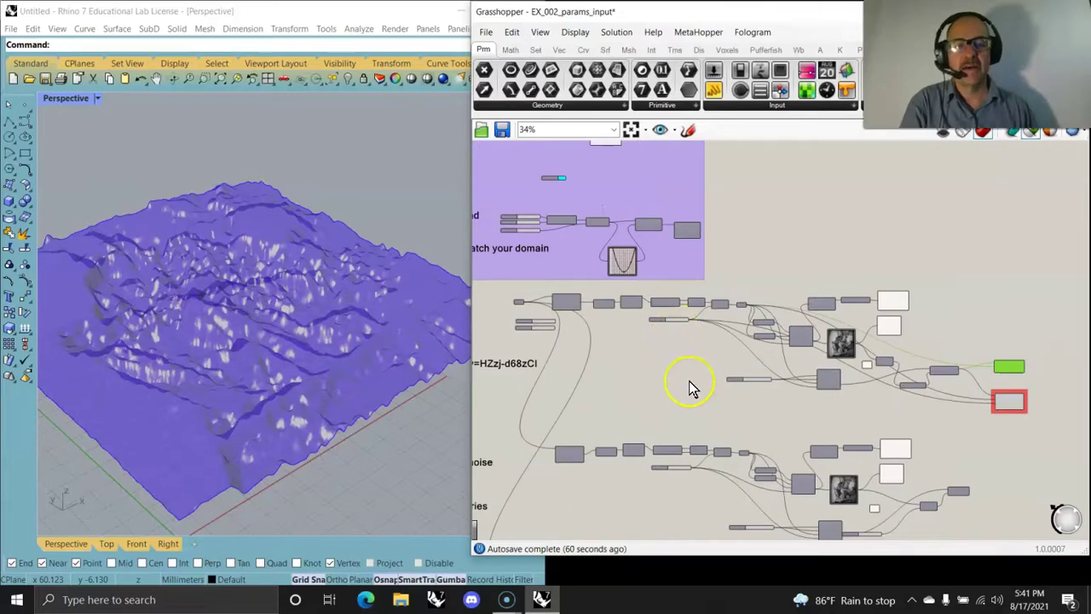
Examine the two Rectangular grids around the Image Sampler and return to the start of the image script.
{"action": "scroll", "coordinate": [604, 324], "scroll_direction": "up", "scroll_amount": 5}
{"action": "right_click_drag", "start_coordinate": [830, 361], "coordinate": [658, 320]}
{"action": "scroll", "coordinate": [820, 336], "scroll_direction": "down", "scroll_amount": 4}
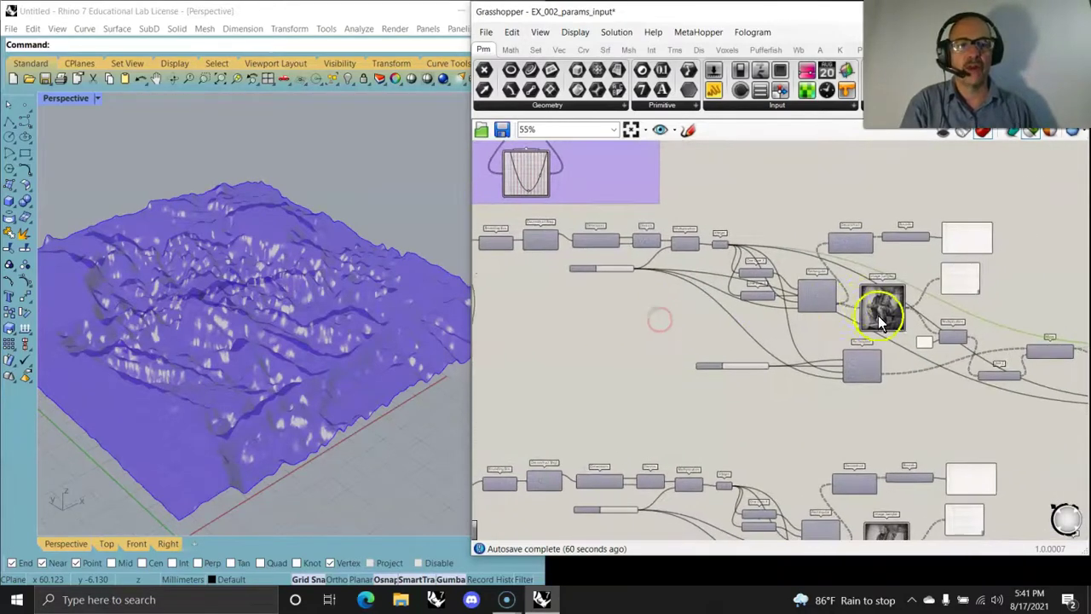
{"action": "scroll", "coordinate": [880, 318], "scroll_direction": "up", "scroll_amount": 5}
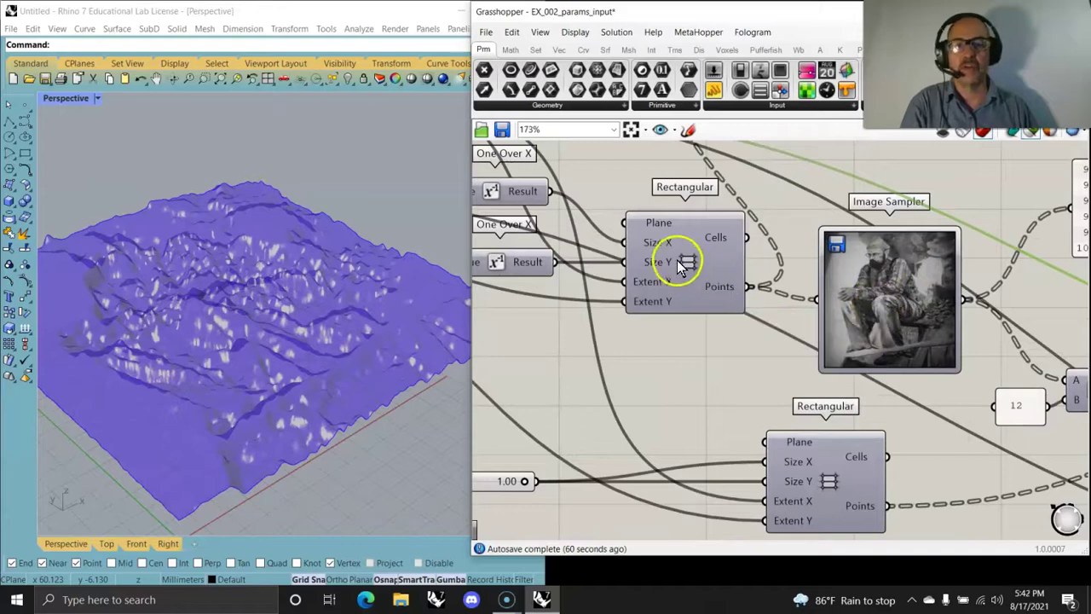
{"action": "right_click_drag", "start_coordinate": [597, 360], "coordinate": [974, 460]}
{"action": "scroll", "coordinate": [1005, 465], "scroll_direction": "down", "scroll_amount": 4}
{"action": "right_click_drag", "start_coordinate": [919, 489], "coordinate": [982, 448]}
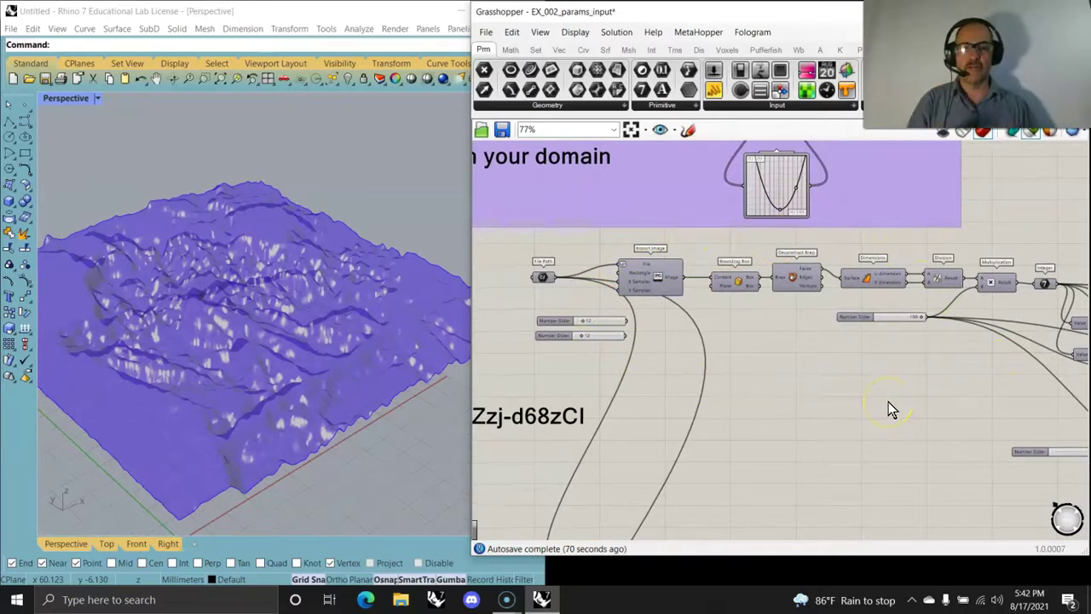
Inspect the unconnected sample sliders, and follow the imported image through Bounding Box and Deconstruct Brep.
{"action": "scroll", "coordinate": [571, 324], "scroll_direction": "up", "scroll_amount": 5}
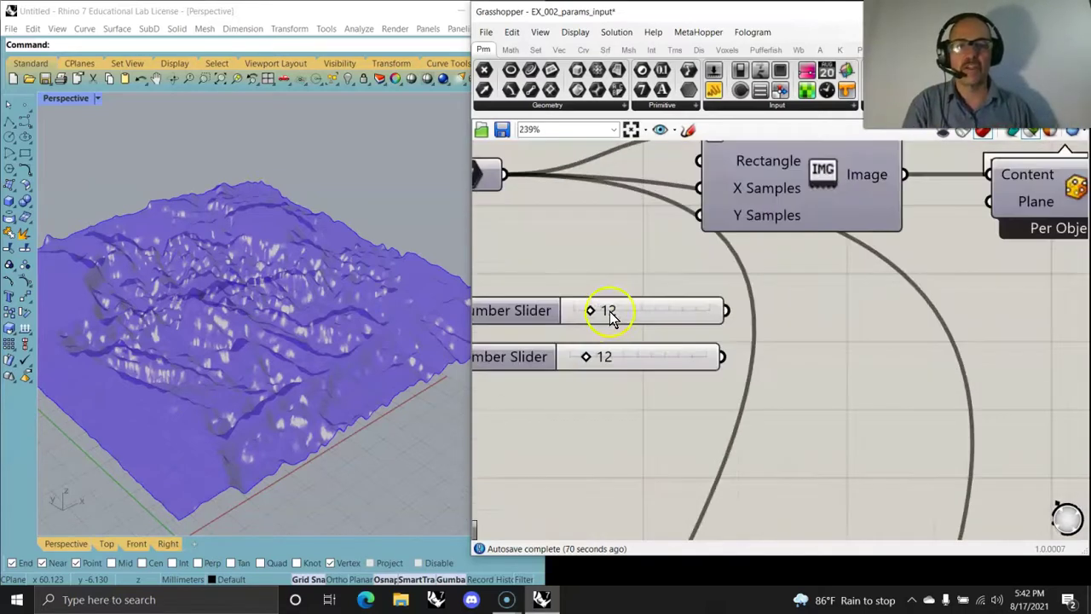
{"action": "right_click_drag", "start_coordinate": [729, 371], "coordinate": [891, 427]}
{"action": "left_click_drag", "start_coordinate": [931, 266], "coordinate": [937, 232]}
{"action": "right_click_drag", "start_coordinate": [936, 231], "coordinate": [627, 325]}
{"action": "left_click", "coordinate": [825, 273]}
{"action": "right_click_drag", "start_coordinate": [925, 364], "coordinate": [735, 390]}
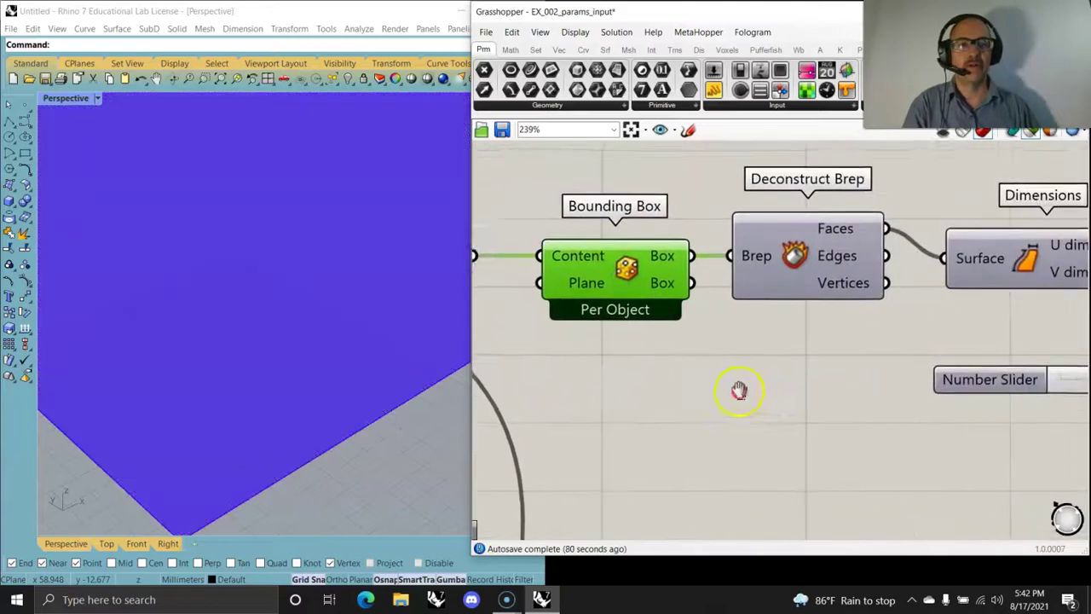
{"action": "left_click", "coordinate": [828, 259]}
{"action": "scroll", "coordinate": [734, 370], "scroll_direction": "down", "scroll_amount": 5}
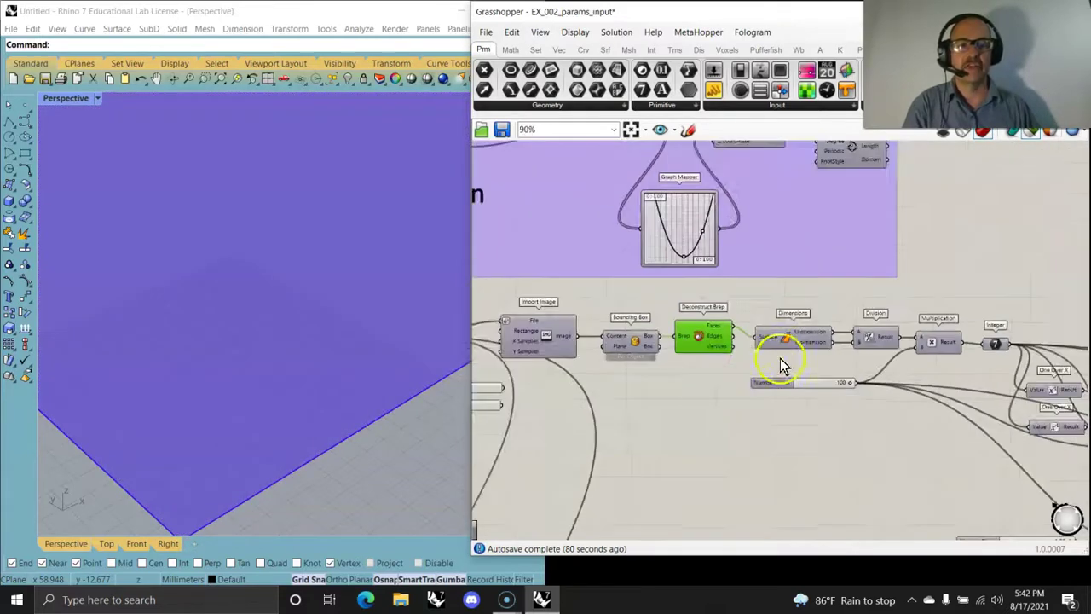
{"action": "scroll", "coordinate": [799, 342], "scroll_direction": "up", "scroll_amount": 4}
Follow the chain from Dimensions through Division, Multiplication, Integer and One Over X to the Rectangular grids.
{"action": "right_click_drag", "start_coordinate": [851, 421], "coordinate": [691, 395]}
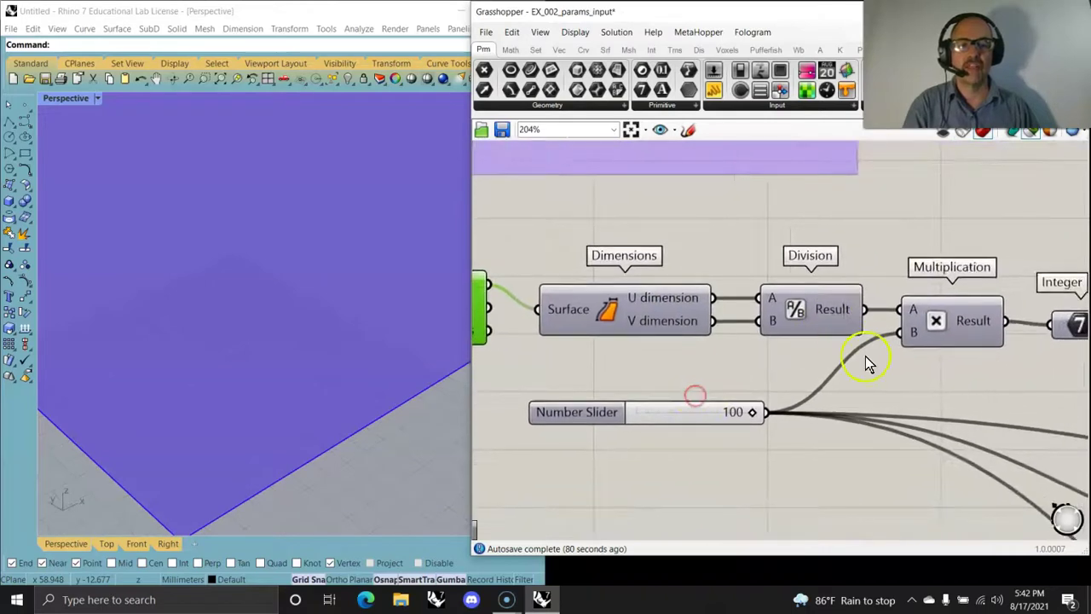
{"action": "scroll", "coordinate": [886, 412], "scroll_direction": "down", "scroll_amount": 2}
{"action": "mouse_move", "coordinate": [954, 447]}
{"action": "right_mouse_down"}
{"action": "mouse_move", "coordinate": [823, 411]}
{"action": "mouse_move", "coordinate": [816, 378]}
{"action": "right_mouse_up"}
{"action": "right_click_drag", "start_coordinate": [820, 465], "coordinate": [718, 412]}
{"action": "right_click_drag", "start_coordinate": [862, 453], "coordinate": [733, 449]}
{"action": "scroll", "coordinate": [748, 436], "scroll_direction": "down", "scroll_amount": 2}
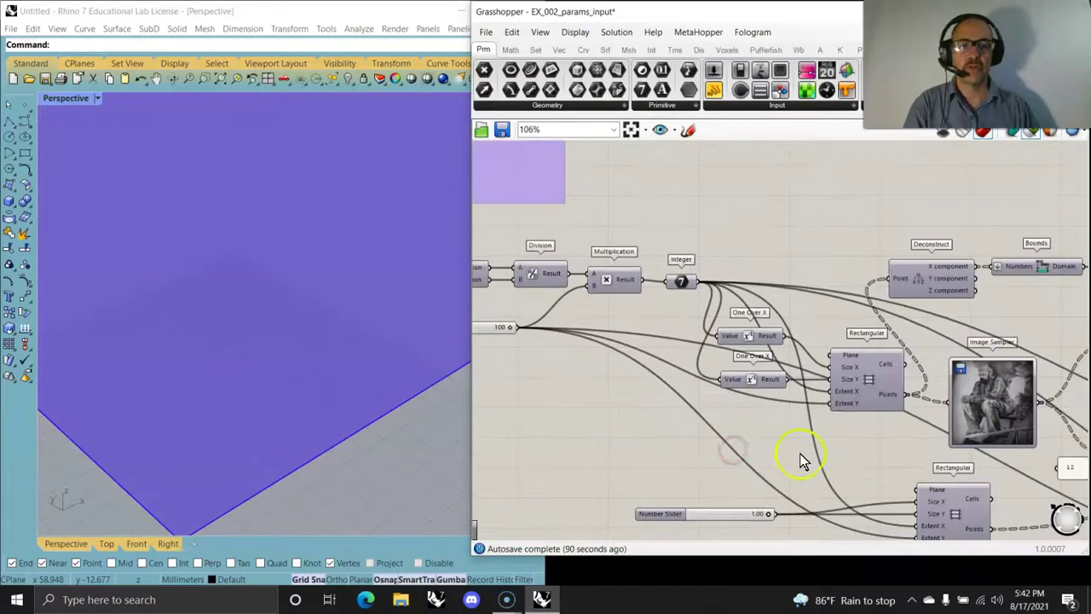
{"action": "right_click_drag", "start_coordinate": [801, 460], "coordinate": [643, 365]}
{"action": "scroll", "coordinate": [878, 463], "scroll_direction": "down", "scroll_amount": 5}
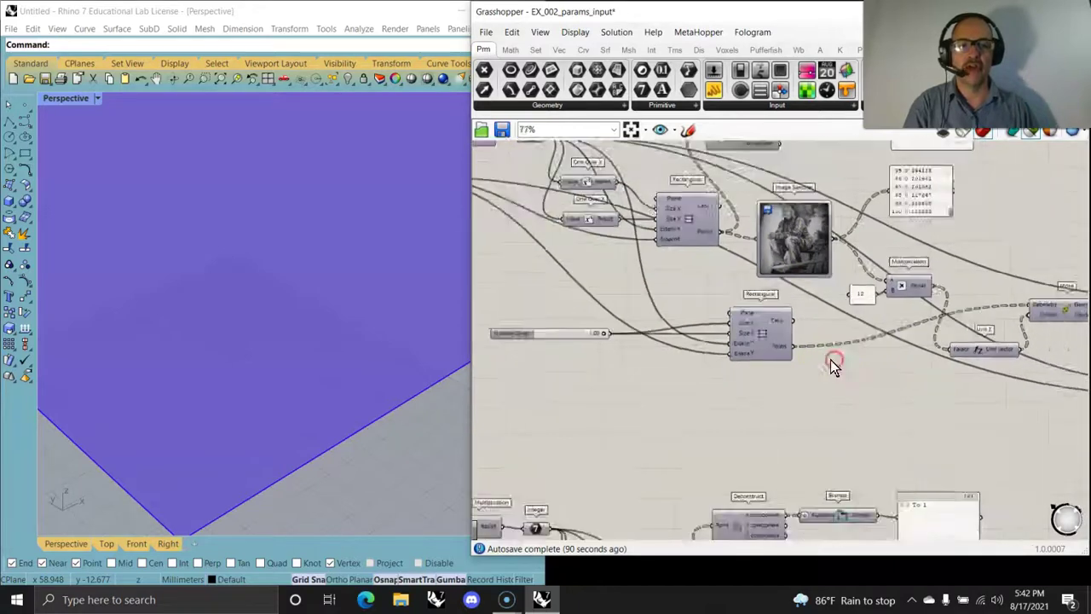
Select Surface From Points and Mesh From Points in turn to compare the two final results.
{"action": "right_click_drag", "start_coordinate": [864, 414], "coordinate": [886, 303]}
{"action": "right_click_drag", "start_coordinate": [1026, 286], "coordinate": [800, 301]}
{"action": "left_click", "coordinate": [858, 276]}
{"action": "left_click", "coordinate": [854, 231]}
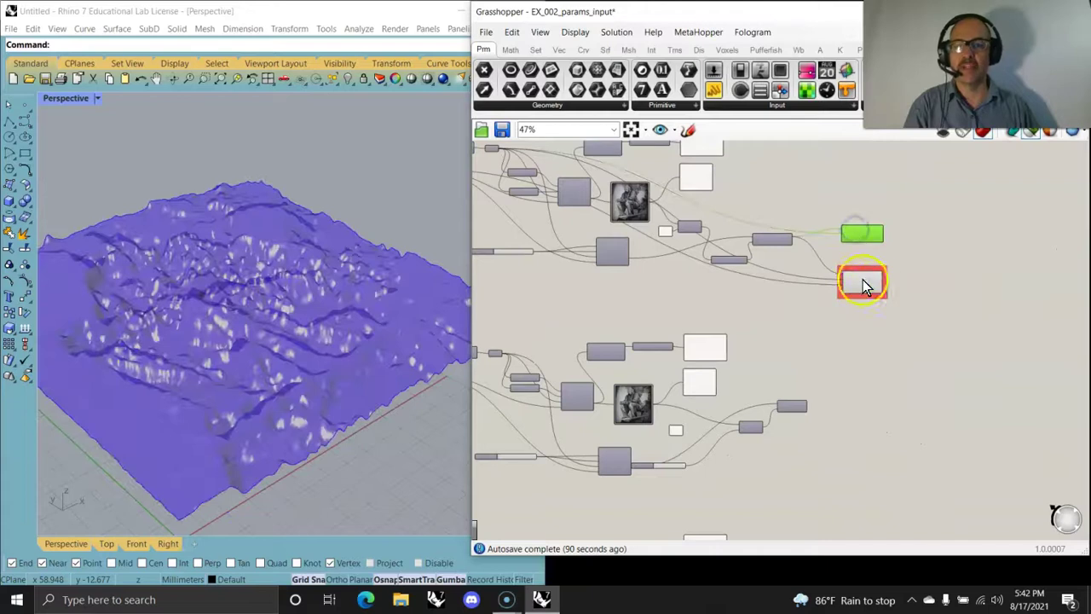
{"action": "left_click", "coordinate": [863, 284]}
Turn off the preview of every component in the upper image-to-surface script.
{"action": "right_click_drag", "start_coordinate": [579, 397], "coordinate": [865, 332]}
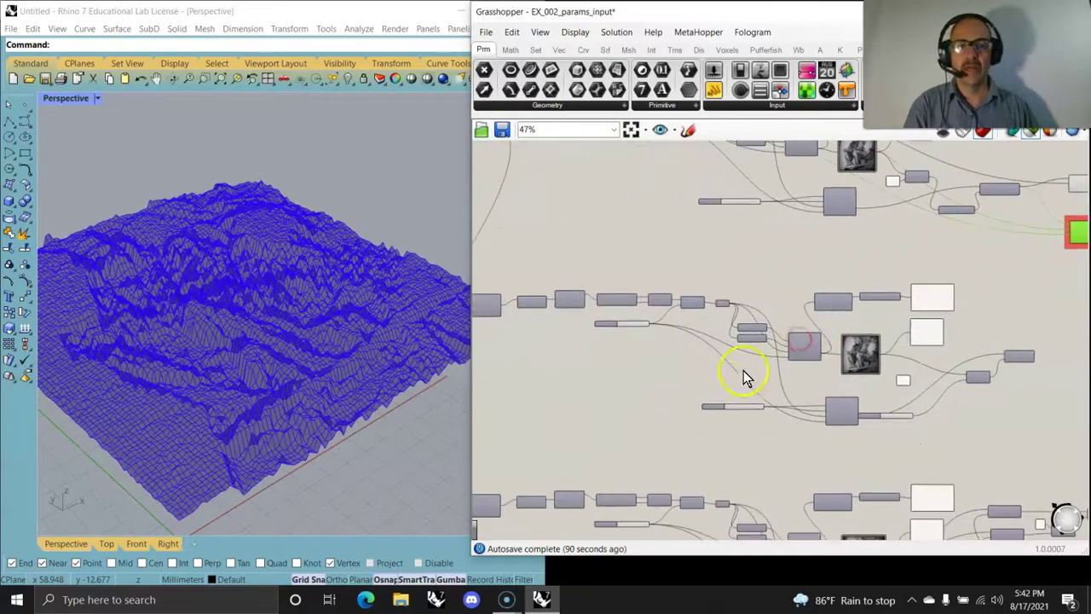
{"action": "scroll", "coordinate": [743, 369], "scroll_direction": "down", "scroll_amount": 2}
{"action": "right_click_drag", "start_coordinate": [721, 390], "coordinate": [788, 376]}
{"action": "left_click_drag", "start_coordinate": [1038, 282], "coordinate": [571, 192]}
{"action": "right_click", "coordinate": [571, 187]}
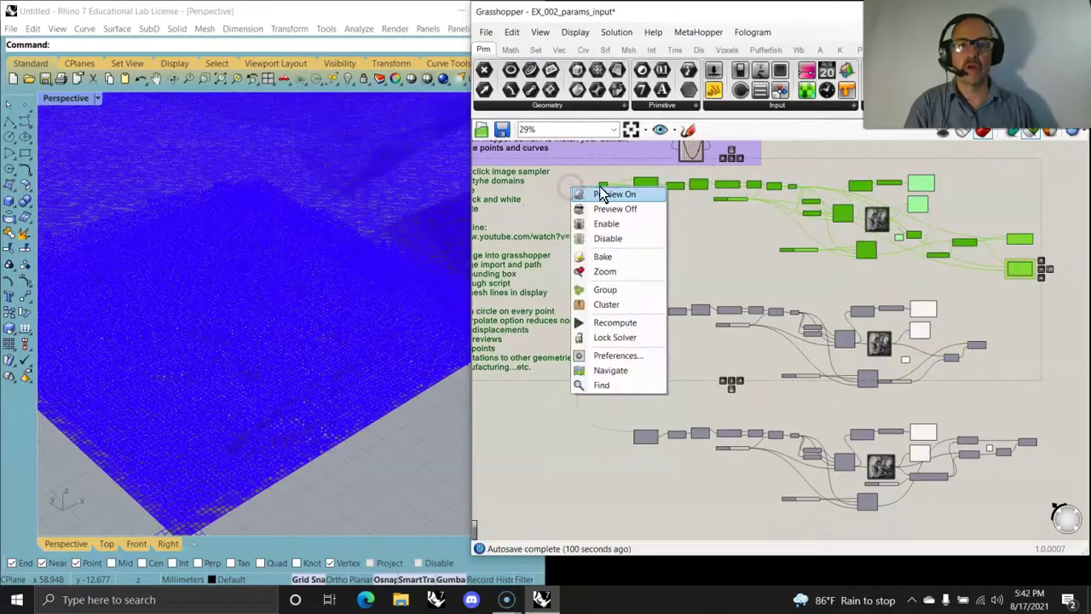
{"action": "left_click", "coordinate": [612, 209]}
{"action": "left_click", "coordinate": [724, 207]}
{"action": "left_click_drag", "start_coordinate": [1060, 295], "coordinate": [631, 173]}
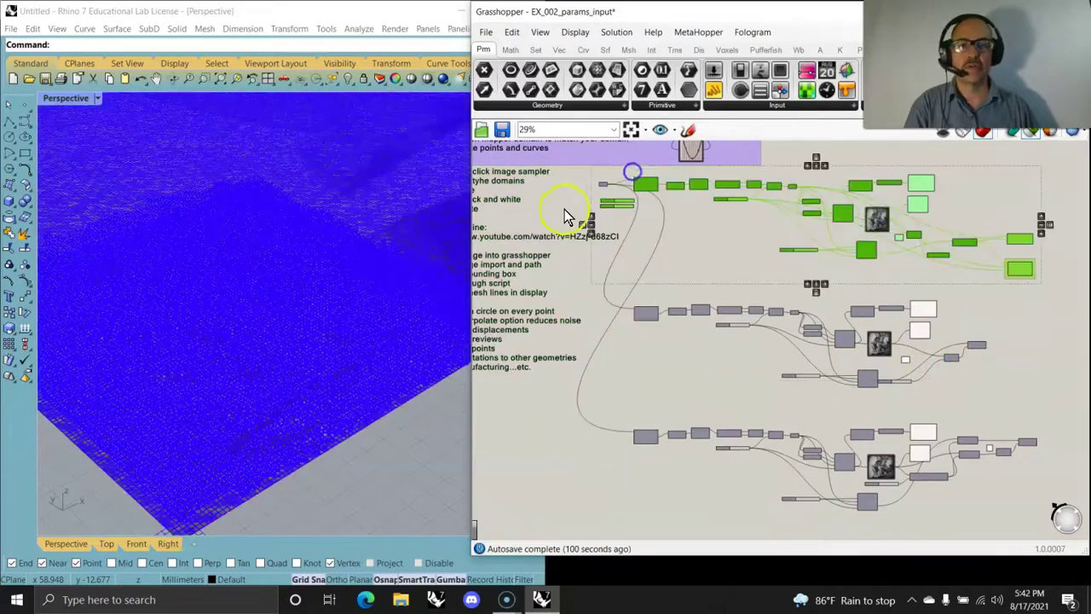
{"action": "right_click", "coordinate": [567, 213]}
{"action": "left_click", "coordinate": [596, 232]}
Trace the second image script from Import Image through the Image Sampler to the Circle component.
{"action": "scroll", "coordinate": [684, 326], "scroll_direction": "up", "scroll_amount": 6}
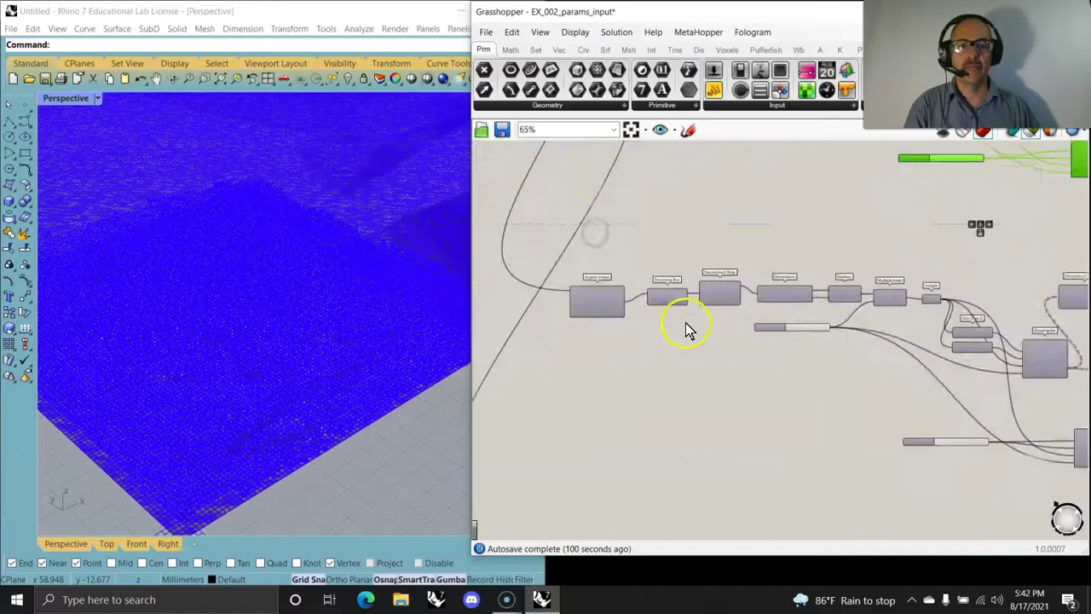
{"action": "right_click_drag", "start_coordinate": [668, 355], "coordinate": [639, 377]}
{"action": "right_click_drag", "start_coordinate": [877, 425], "coordinate": [617, 398]}
{"action": "right_click_drag", "start_coordinate": [809, 436], "coordinate": [579, 357]}
{"action": "scroll", "coordinate": [672, 368], "scroll_direction": "down", "scroll_amount": 3}
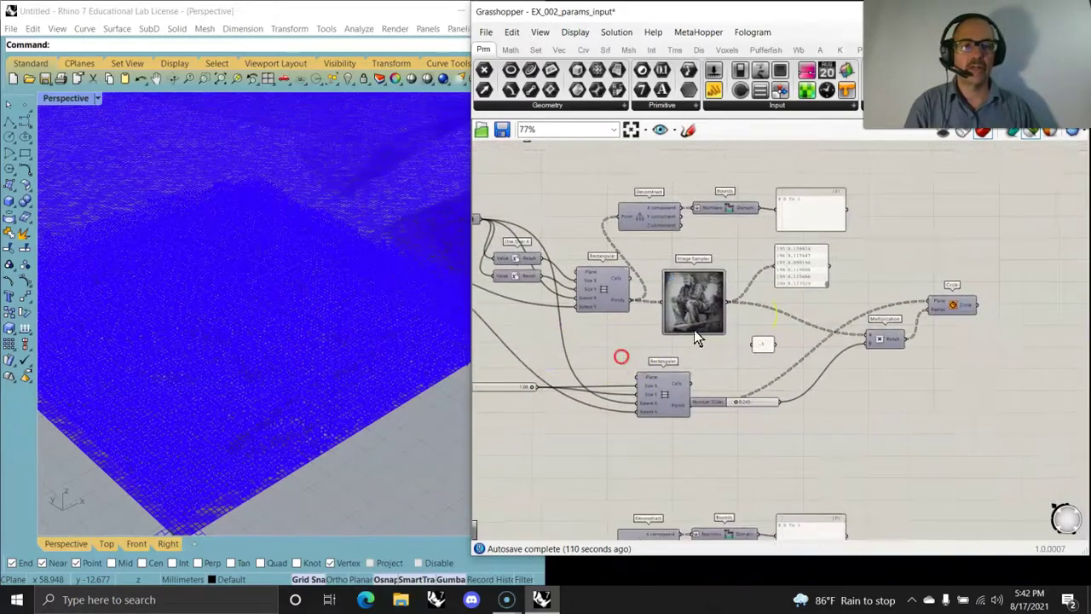
Select the Circle component and examine the circle pattern of the portrait up close in the Perspective view.
{"action": "double_click", "coordinate": [951, 307]}
{"action": "right_click_drag", "start_coordinate": [316, 365], "coordinate": [228, 363]}
{"action": "right_click_drag", "start_coordinate": [263, 330], "coordinate": [271, 279]}
{"action": "scroll", "coordinate": [275, 298], "scroll_direction": "up", "scroll_amount": 10}
{"action": "right_click_drag", "start_coordinate": [278, 318], "coordinate": [224, 407]}
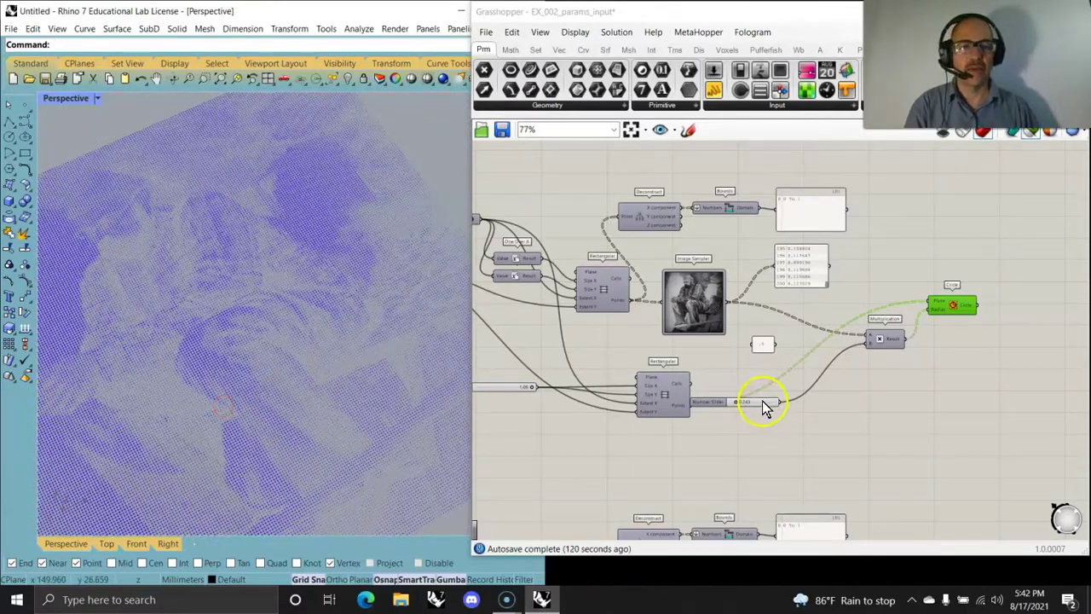
Move the Number Slider that scales the circle radii off the Rectangular grid to just below the .5 panel.
{"action": "left_click_drag", "start_coordinate": [765, 408], "coordinate": [794, 389]}
{"action": "scroll", "coordinate": [814, 355], "scroll_direction": "up", "scroll_amount": 6}
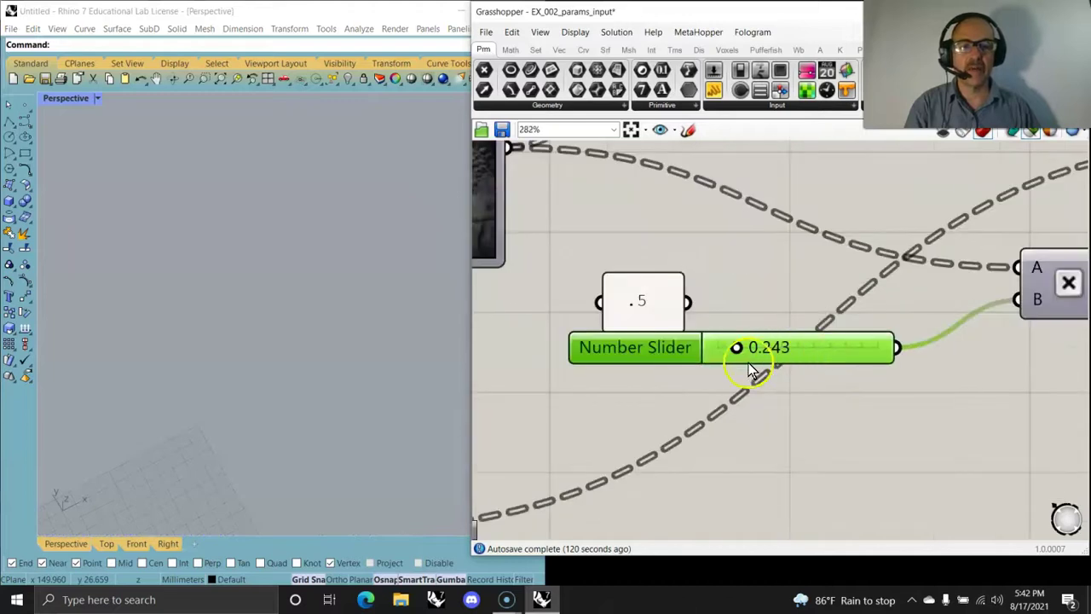
Select the Circle component of the middle image script and set the radius-scaling Number Slider to 0.752.
{"action": "right_click_drag", "start_coordinate": [979, 311], "coordinate": [745, 383]}
{"action": "left_click", "coordinate": [1041, 245]}
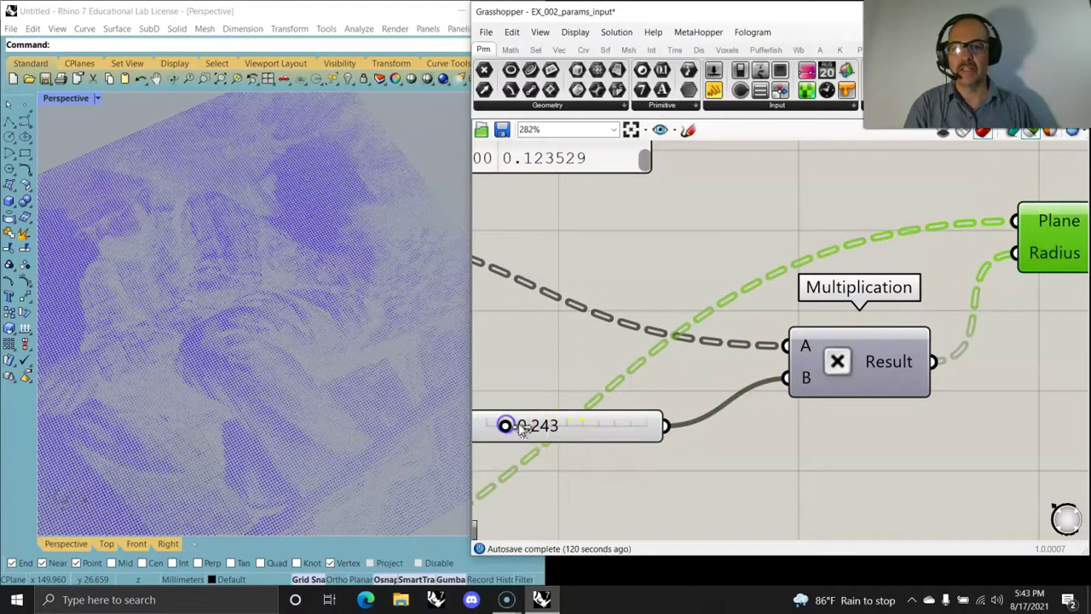
{"action": "left_click_drag", "start_coordinate": [522, 429], "coordinate": [555, 429]}
{"action": "double_click", "coordinate": [562, 426]}
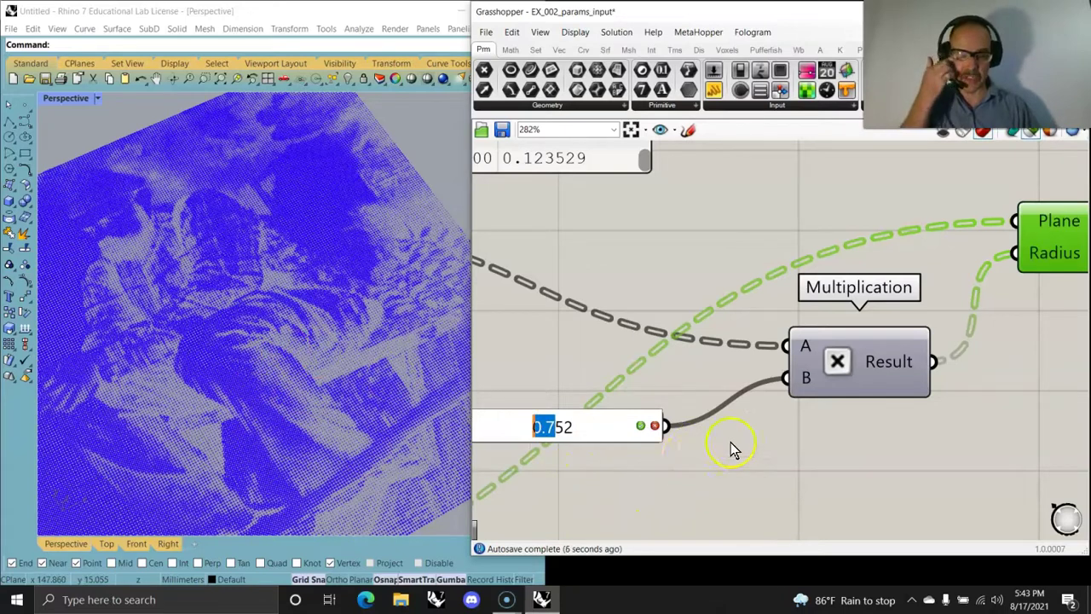
Turn on the preview of every component in the middle image script.
{"action": "scroll", "coordinate": [734, 443], "scroll_direction": "down", "scroll_amount": 6}
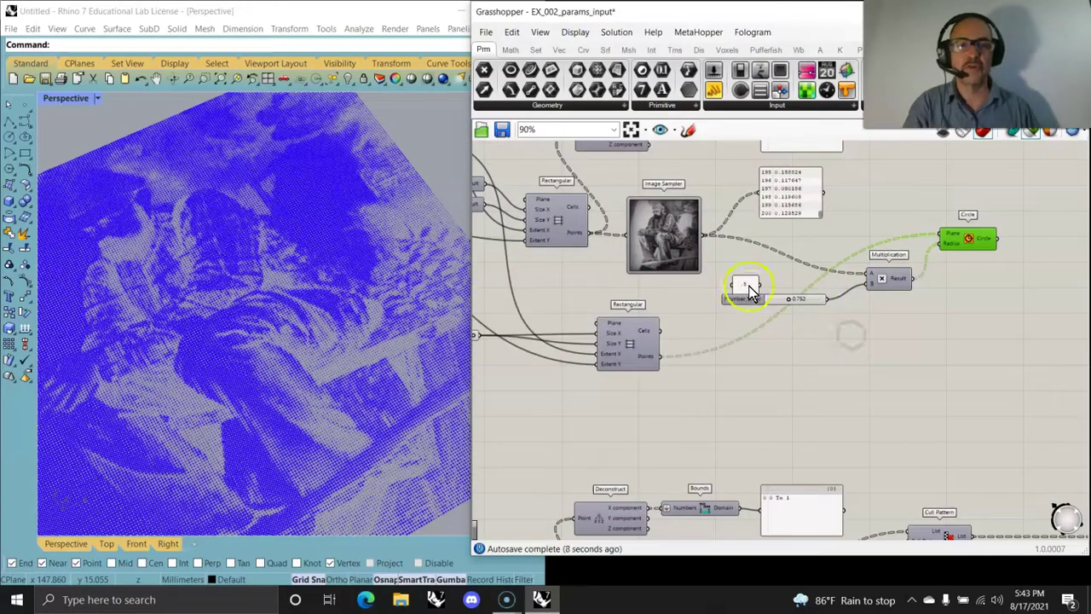
{"action": "right_click_drag", "start_coordinate": [774, 398], "coordinate": [864, 325]}
{"action": "scroll", "coordinate": [817, 249], "scroll_direction": "down", "scroll_amount": 6}
{"action": "left_click_drag", "start_coordinate": [934, 329], "coordinate": [574, 261]}
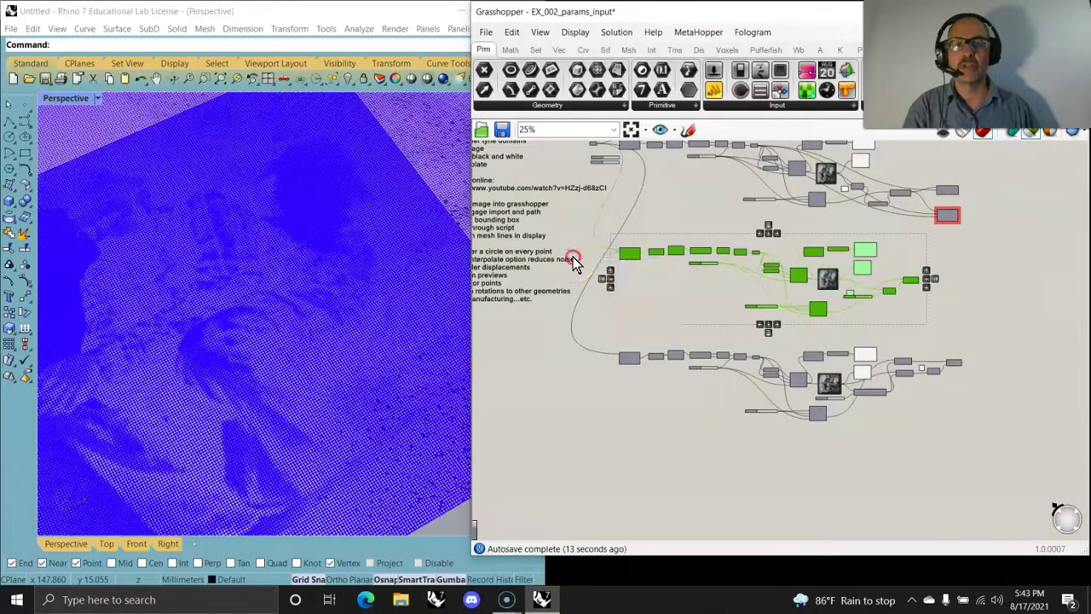
{"action": "right_click", "coordinate": [574, 261]}
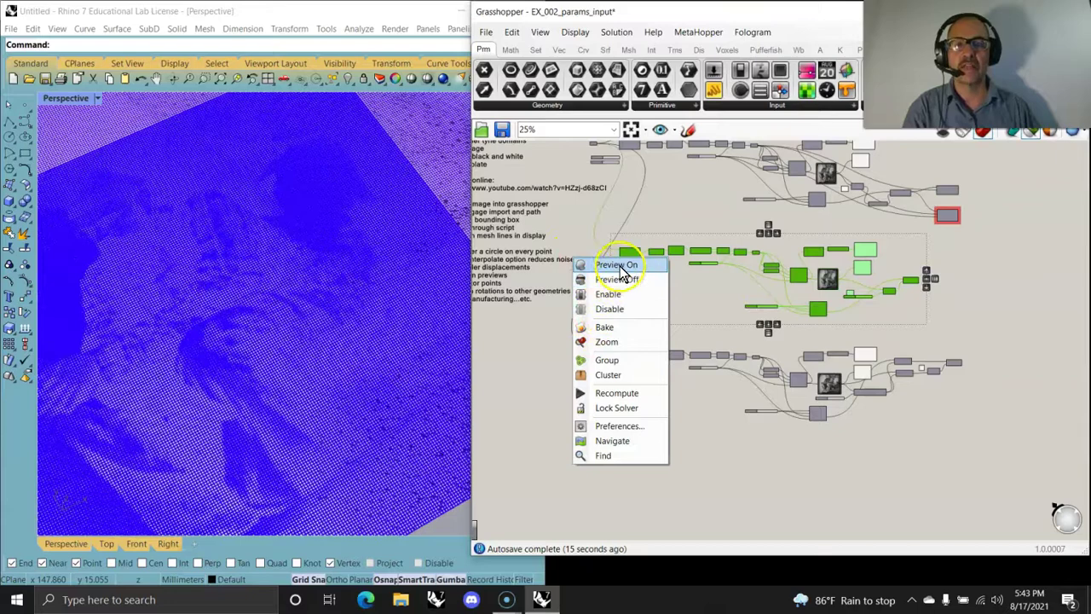
{"action": "left_click", "coordinate": [620, 265]}
Turn on the preview of the Circle component at the end of the lowest image script.
{"action": "right_click_drag", "start_coordinate": [712, 503], "coordinate": [750, 418]}
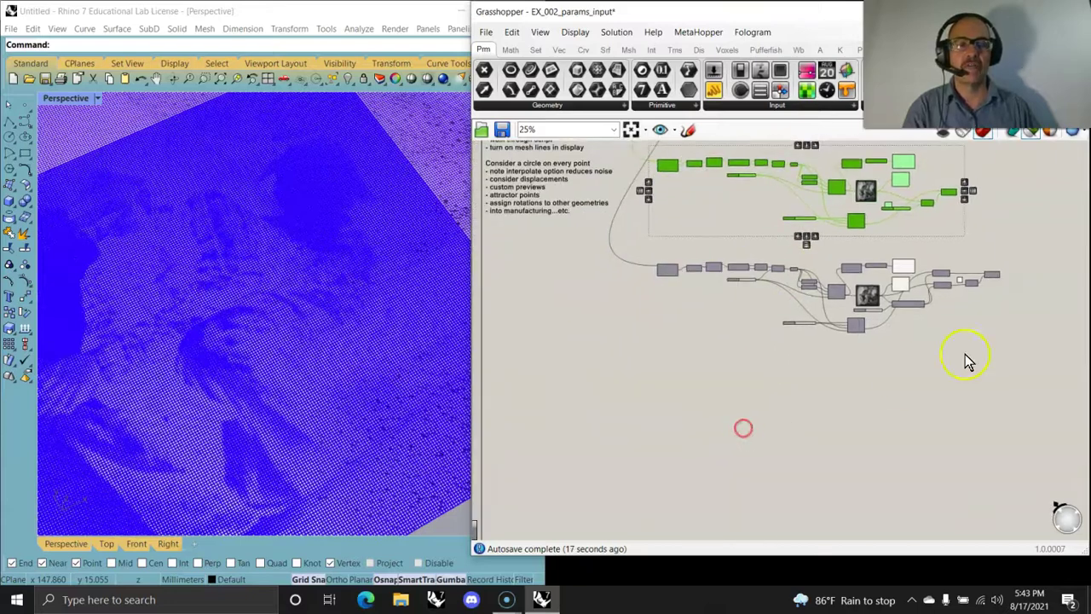
{"action": "double_click", "coordinate": [993, 272]}
{"action": "left_click", "coordinate": [1014, 303]}
{"action": "left_click", "coordinate": [993, 276]}
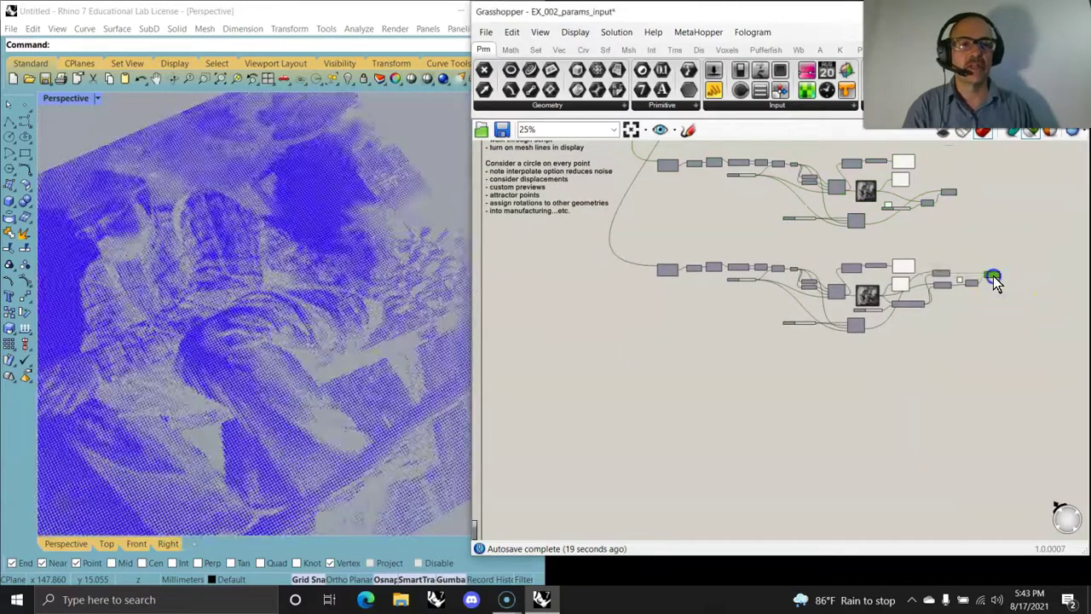
{"action": "right_click", "coordinate": [1022, 312]}
{"action": "left_click", "coordinate": [1033, 317]}
{"action": "left_click", "coordinate": [828, 395]}
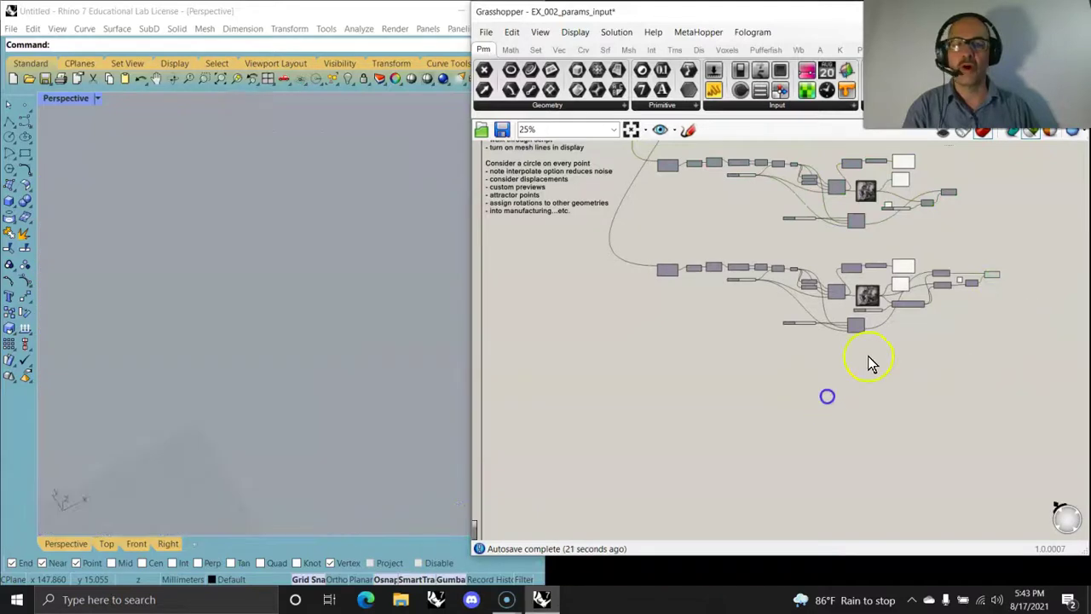
Trace the lowest script from the Image Sampler through the if(x>y,True,False) Expression and Cull Patterns to the Circle component, and examine its circles.
{"action": "scroll", "coordinate": [879, 312], "scroll_direction": "up", "scroll_amount": 4}
{"action": "scroll", "coordinate": [681, 337], "scroll_direction": "up", "scroll_amount": 5}
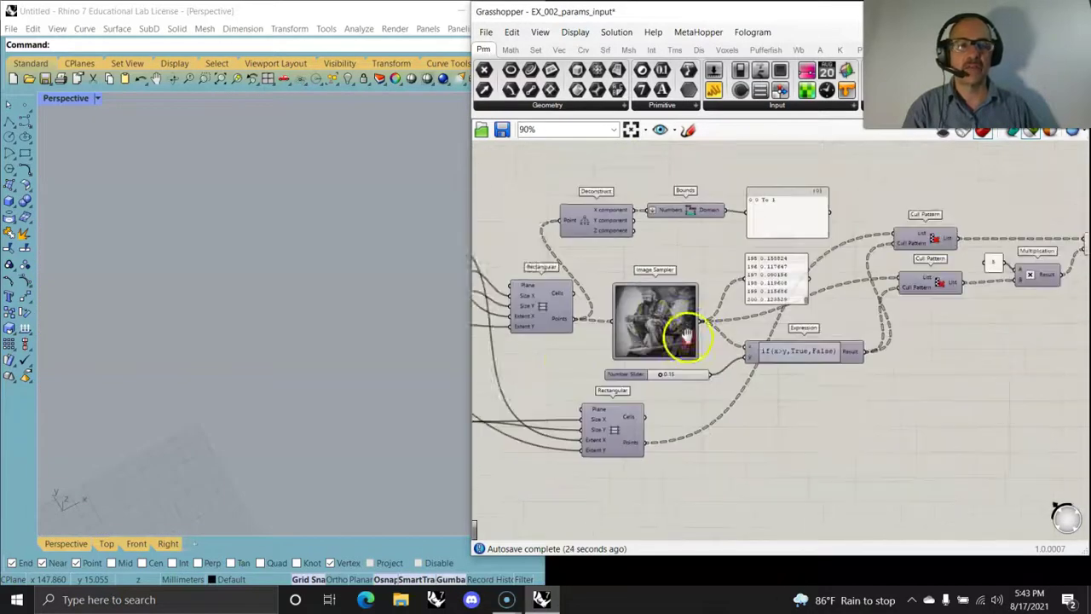
{"action": "scroll", "coordinate": [689, 341], "scroll_direction": "up", "scroll_amount": 1}
{"action": "left_click_drag", "start_coordinate": [792, 332], "coordinate": [820, 352]}
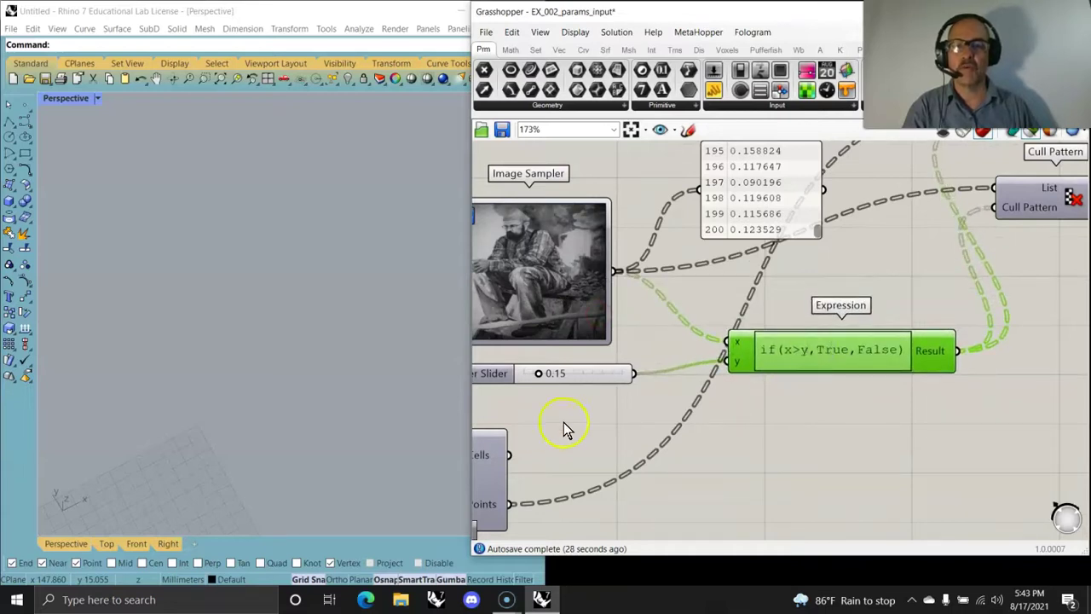
{"action": "right_click_drag", "start_coordinate": [565, 429], "coordinate": [677, 401]}
{"action": "right_click_drag", "start_coordinate": [873, 337], "coordinate": [676, 354]}
{"action": "scroll", "coordinate": [788, 277], "scroll_direction": "down", "scroll_amount": 3}
{"action": "right_click_drag", "start_coordinate": [892, 234], "coordinate": [795, 316]}
{"action": "left_click", "coordinate": [1018, 249]}
{"action": "right_click_drag", "start_coordinate": [264, 417], "coordinate": [316, 450]}
{"action": "right_click_drag", "start_coordinate": [480, 488], "coordinate": [670, 431]}
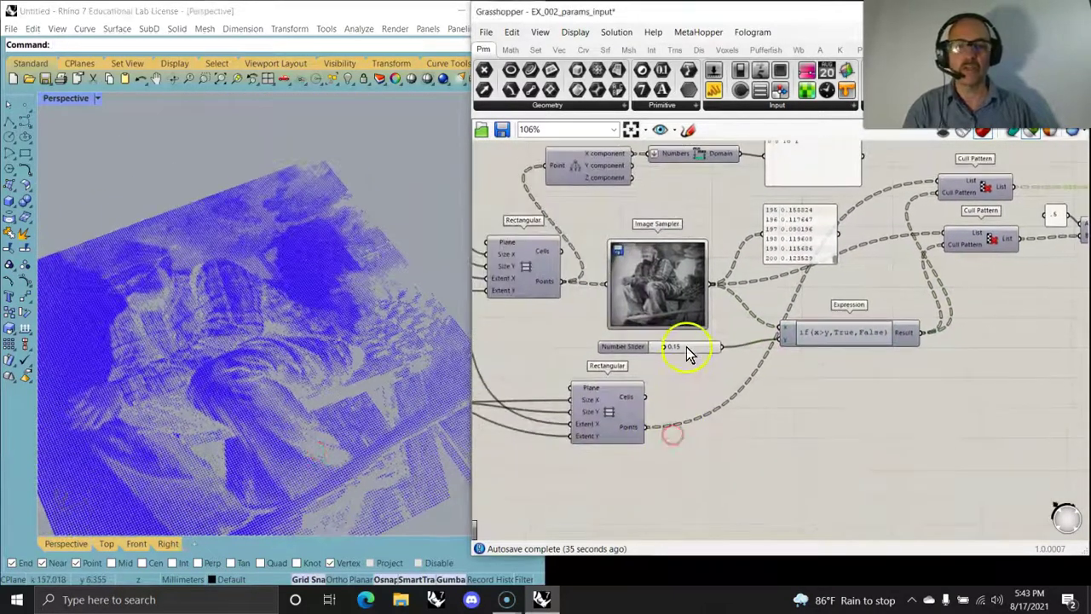
Place a second Number Slider at 0.00 below the 0.15 slider and feed it into the Expression's y input.
{"action": "left_click", "coordinate": [690, 351]}
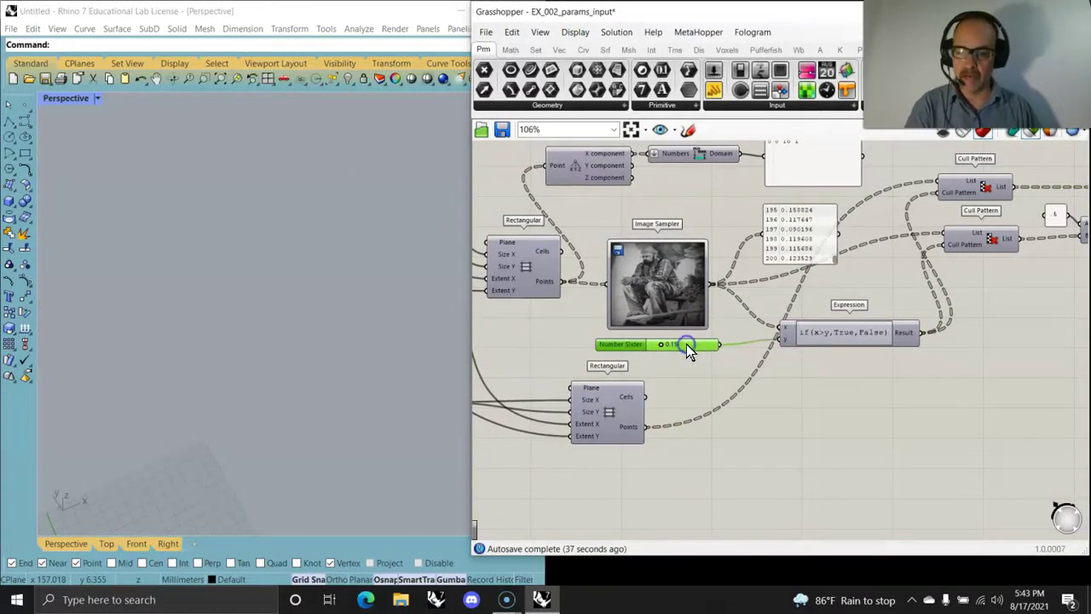
{"action": "mouse_move", "coordinate": [687, 345]}
{"action": "left_mouse_down", "text": "alt"}
{"action": "mouse_move", "coordinate": [682, 368]}
{"action": "mouse_move", "coordinate": [692, 365]}
{"action": "left_mouse_up", "text": "alt"}
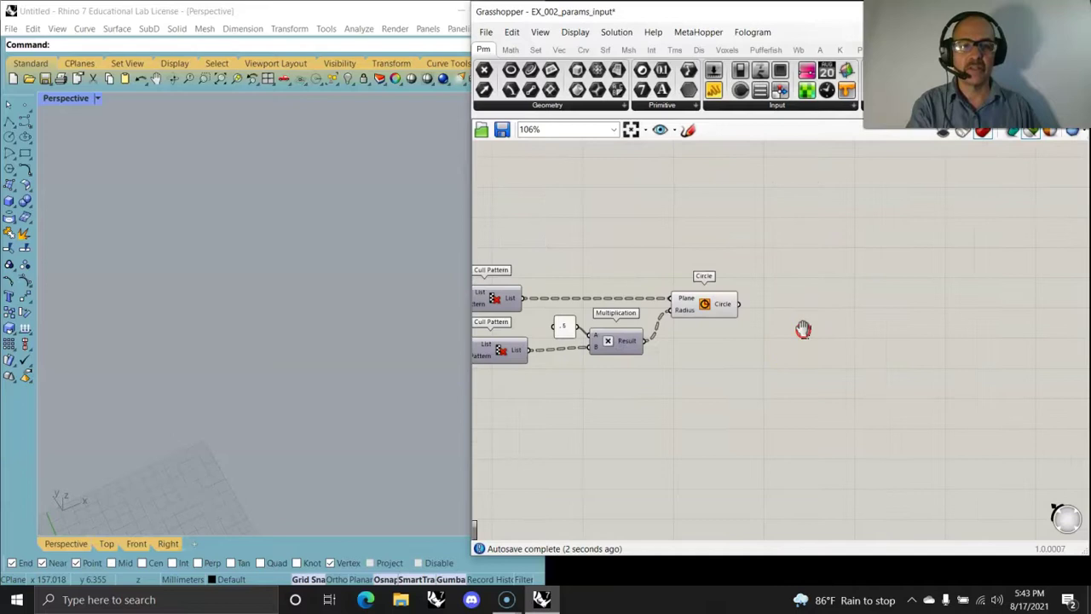
{"action": "right_click_drag", "start_coordinate": [804, 329], "coordinate": [792, 329]}
{"action": "right_click_drag", "start_coordinate": [605, 421], "coordinate": [862, 369]}
{"action": "right_click_drag", "start_coordinate": [595, 407], "coordinate": [784, 413]}
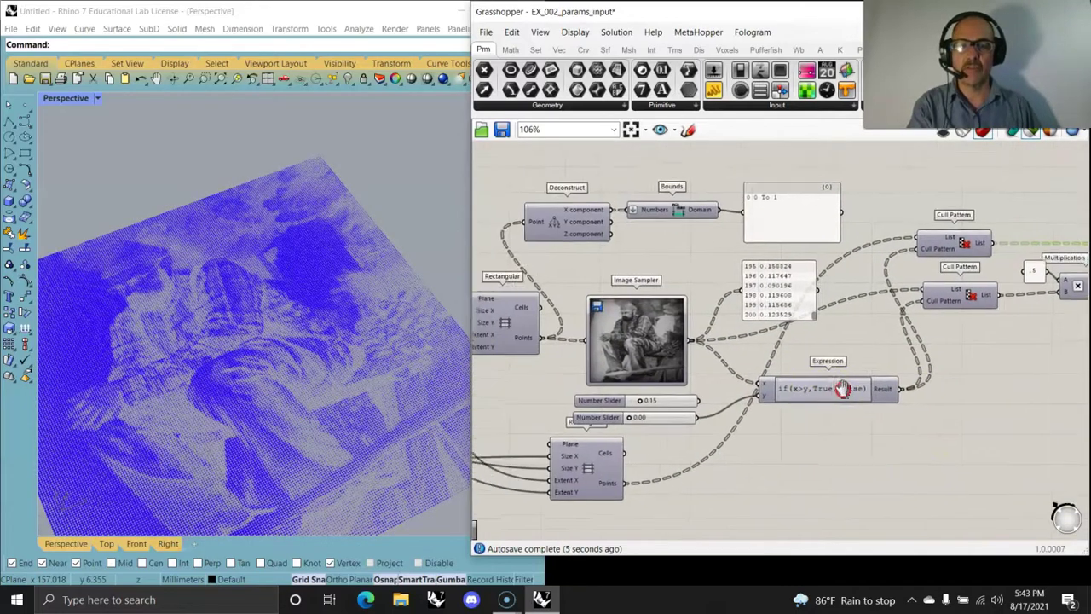
Set the Number Slider feeding the Expression's y input to 1.00.
{"action": "scroll", "coordinate": [670, 435], "scroll_direction": "up", "scroll_amount": 3}
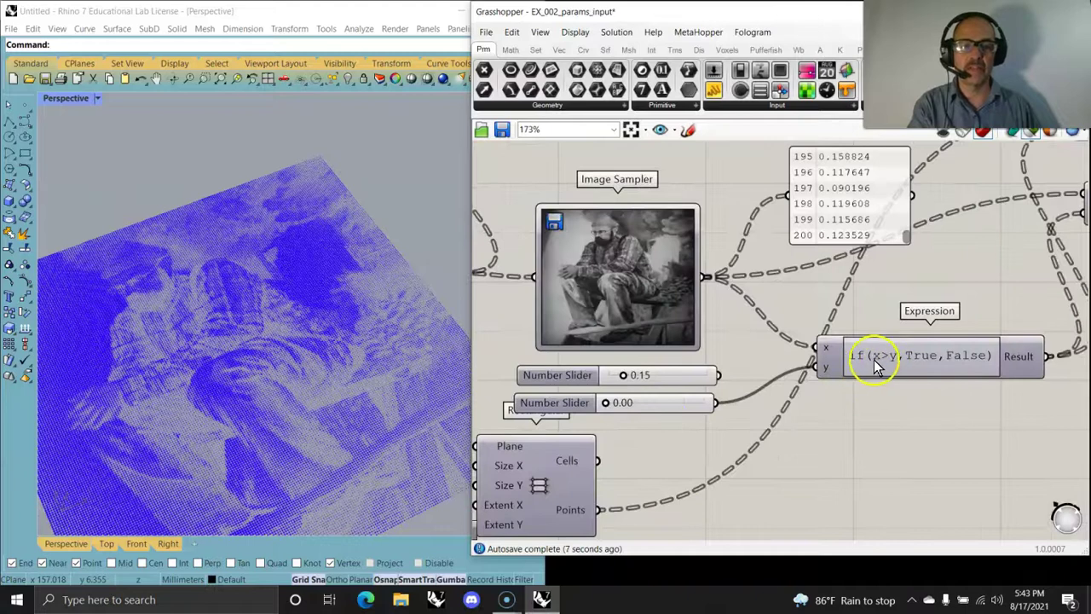
{"action": "right_click", "coordinate": [646, 402]}
{"action": "left_click", "coordinate": [684, 455]}
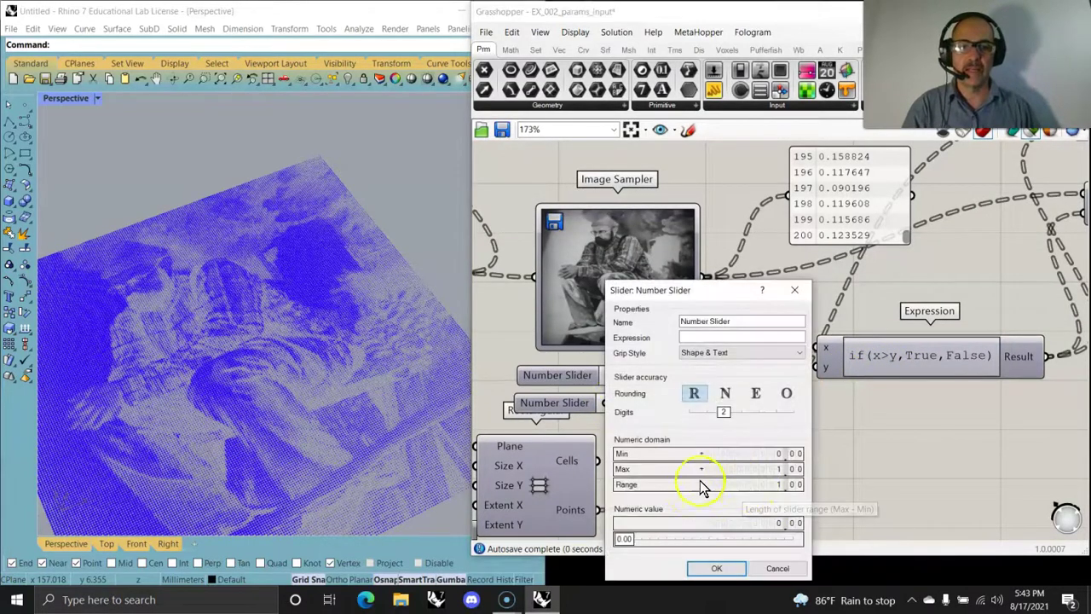
{"action": "left_click_drag", "start_coordinate": [627, 544], "coordinate": [802, 518]}
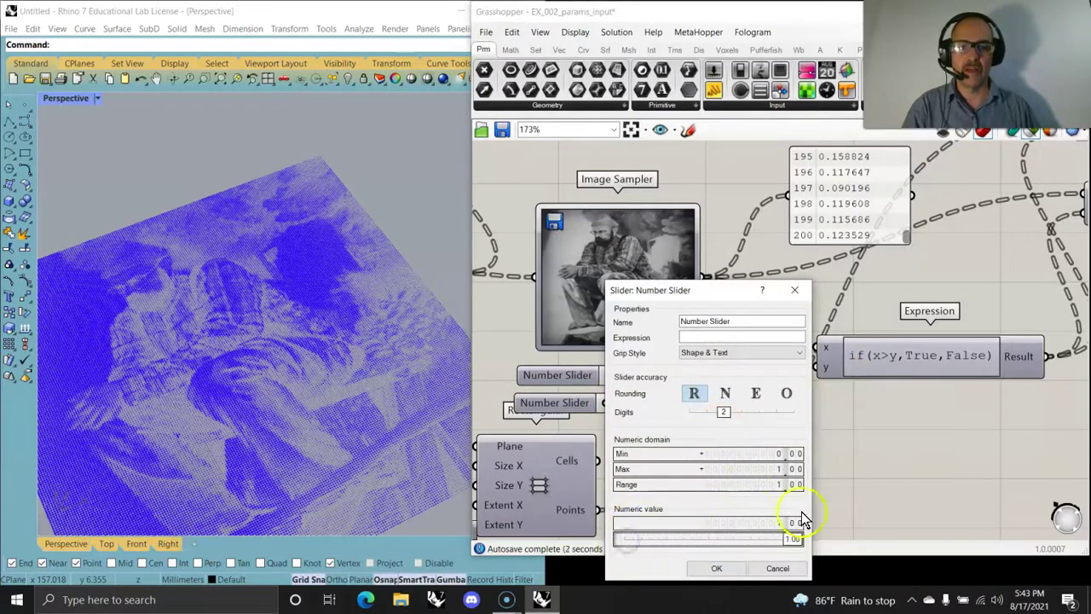
{"action": "left_click", "coordinate": [716, 568]}
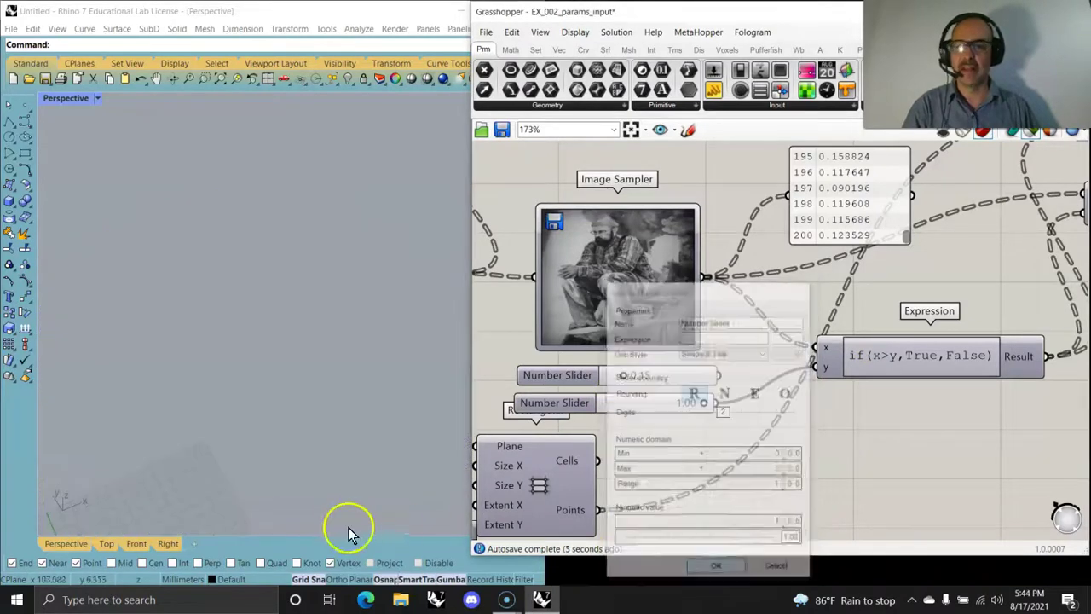
Set the Expression's y-input slider to 0.47 and examine the culled circle pattern up close in the Perspective view.
{"action": "right_click", "coordinate": [655, 400]}
{"action": "left_click", "coordinate": [684, 454]}
{"action": "left_click_drag", "start_coordinate": [798, 543], "coordinate": [705, 538]}
{"action": "left_click", "coordinate": [717, 568]}
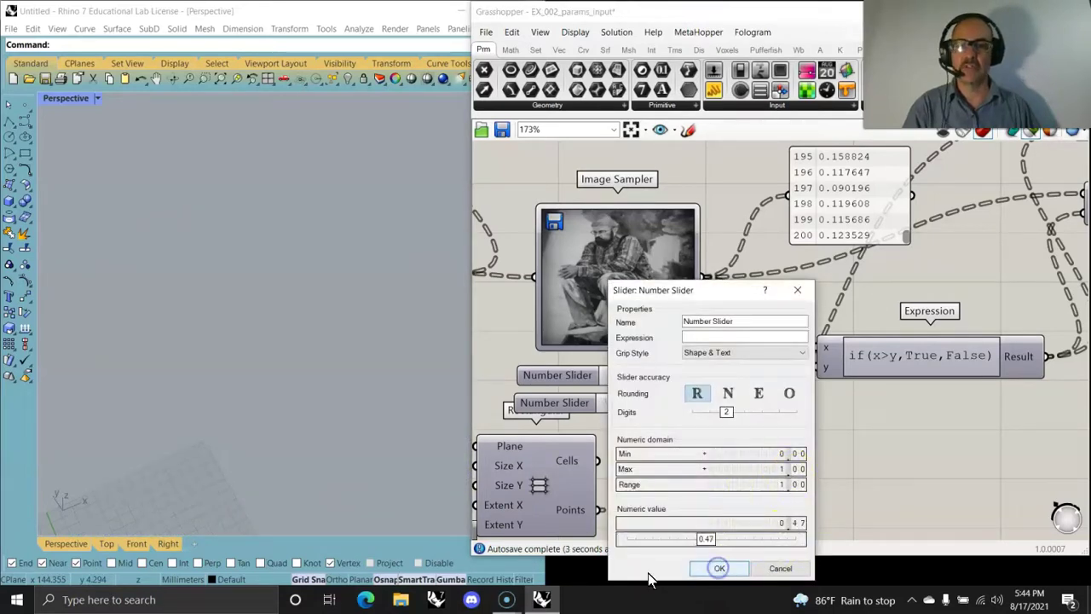
{"action": "mouse_move", "coordinate": [273, 453]}
{"action": "right_mouse_down"}
{"action": "mouse_move", "coordinate": [210, 418]}
{"action": "mouse_move", "coordinate": [261, 455]}
{"action": "right_mouse_up"}
{"action": "scroll", "coordinate": [121, 310], "scroll_direction": "up", "scroll_amount": 6}
{"action": "scroll", "coordinate": [219, 424], "scroll_direction": "up", "scroll_amount": 8}
{"action": "scroll", "coordinate": [239, 426], "scroll_direction": "down", "scroll_amount": 15}
{"action": "right_click_drag", "start_coordinate": [268, 471], "coordinate": [305, 452]}
Turn off the preview of all three image scripts together with their notes, and disable them.
{"action": "scroll", "coordinate": [699, 377], "scroll_direction": "down", "scroll_amount": 8}
{"action": "right_click_drag", "start_coordinate": [711, 384], "coordinate": [807, 415]}
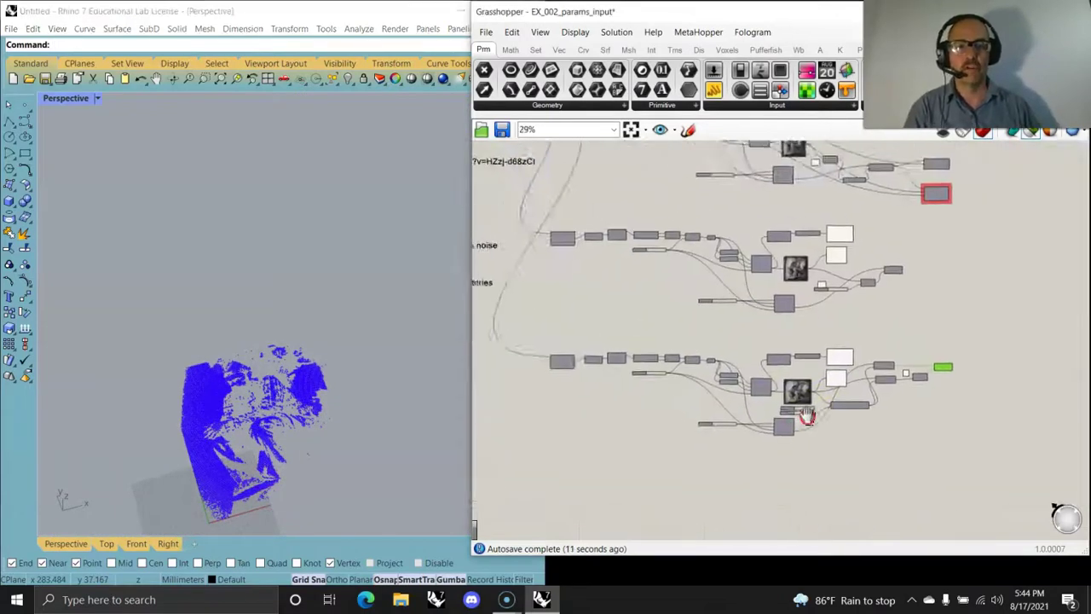
{"action": "scroll", "coordinate": [831, 415], "scroll_direction": "down", "scroll_amount": 3}
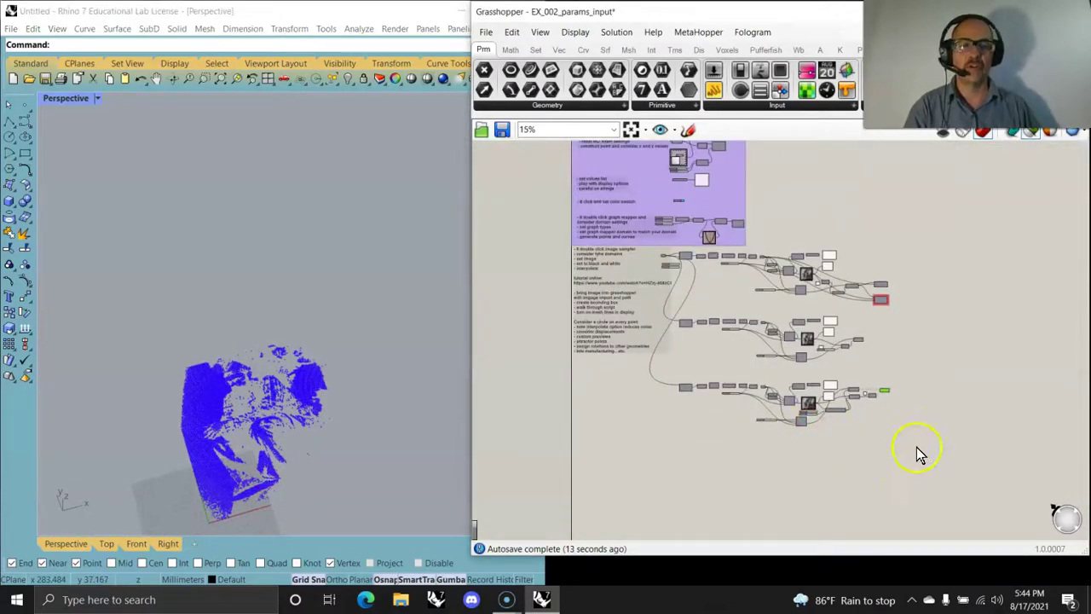
{"action": "scroll", "coordinate": [577, 378], "scroll_direction": "up", "scroll_amount": 8}
{"action": "scroll", "coordinate": [577, 377], "scroll_direction": "down", "scroll_amount": 8}
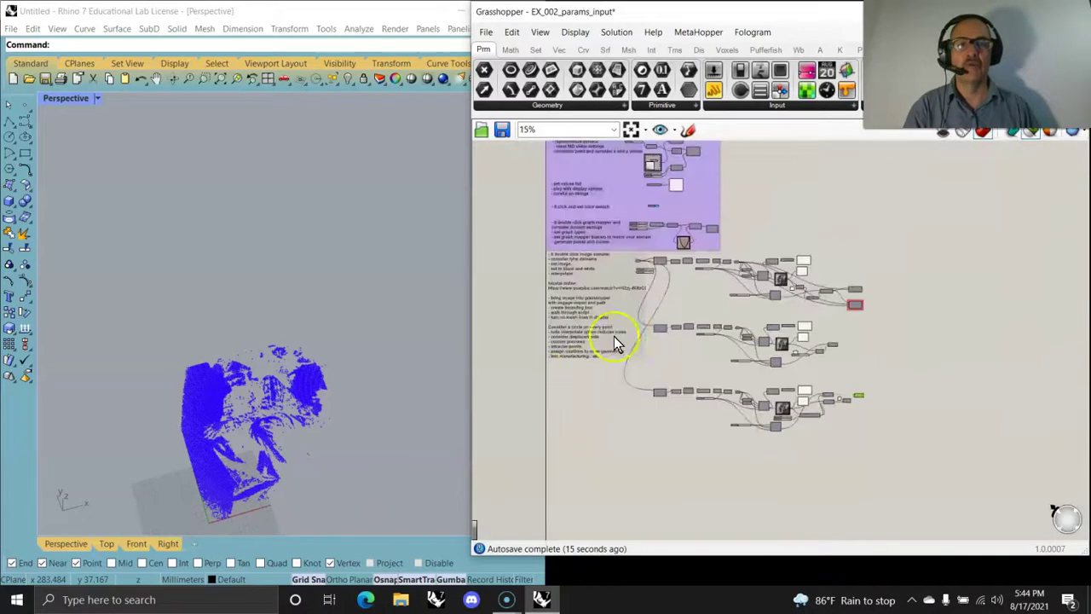
{"action": "right_click_drag", "start_coordinate": [616, 342], "coordinate": [650, 397]}
{"action": "left_click_drag", "start_coordinate": [888, 521], "coordinate": [497, 356]}
{"action": "right_click", "coordinate": [497, 353]}
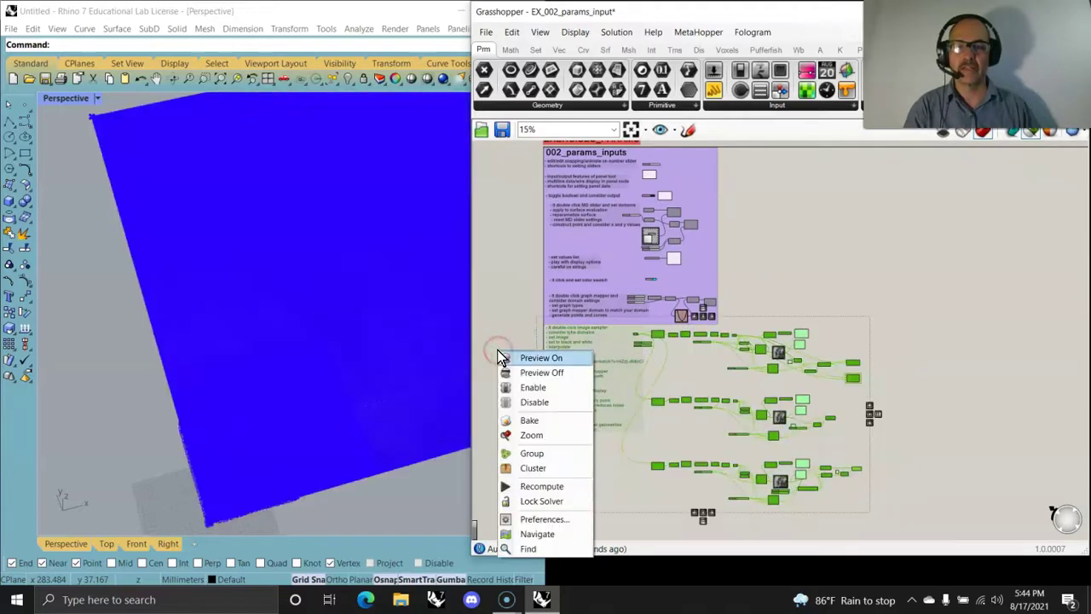
{"action": "right_click", "coordinate": [929, 464]}
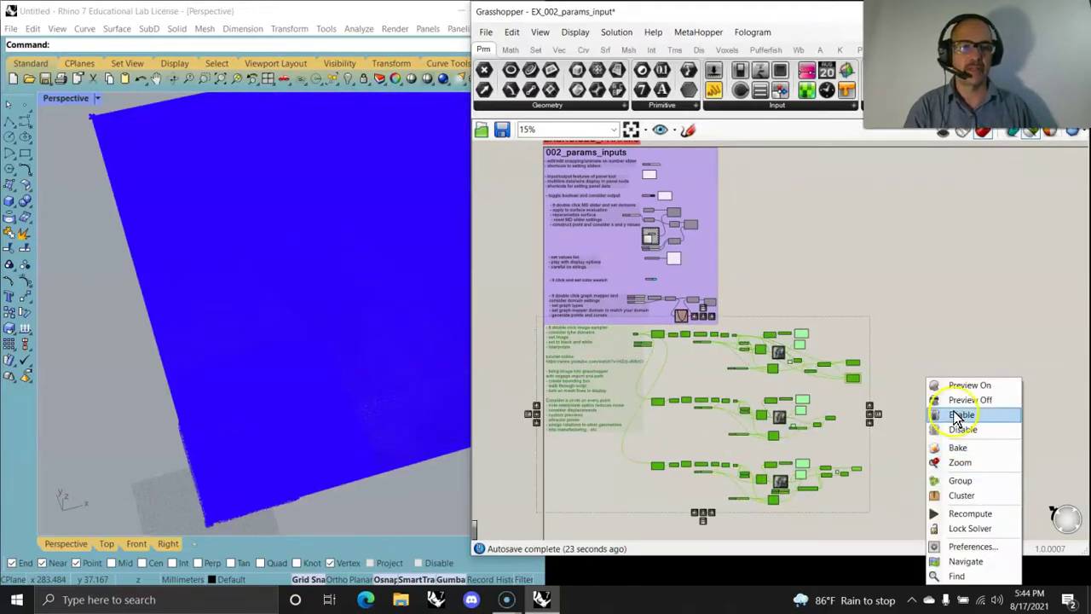
{"action": "left_click", "coordinate": [961, 401]}
{"action": "right_click", "coordinate": [932, 447]}
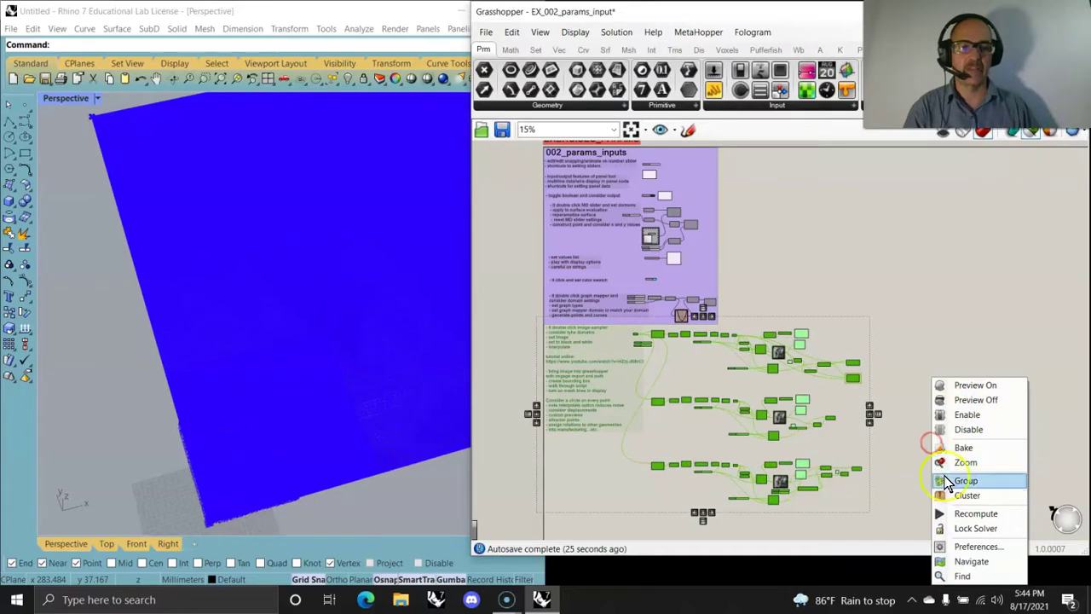
{"action": "left_click", "coordinate": [969, 428]}
Group the three disabled image scripts and their notes below the 002_params_inputs group.
{"action": "left_click_drag", "start_coordinate": [917, 500], "coordinate": [467, 345]}
{"action": "left_click", "coordinate": [458, 347]}
{"action": "right_click", "coordinate": [479, 348]}
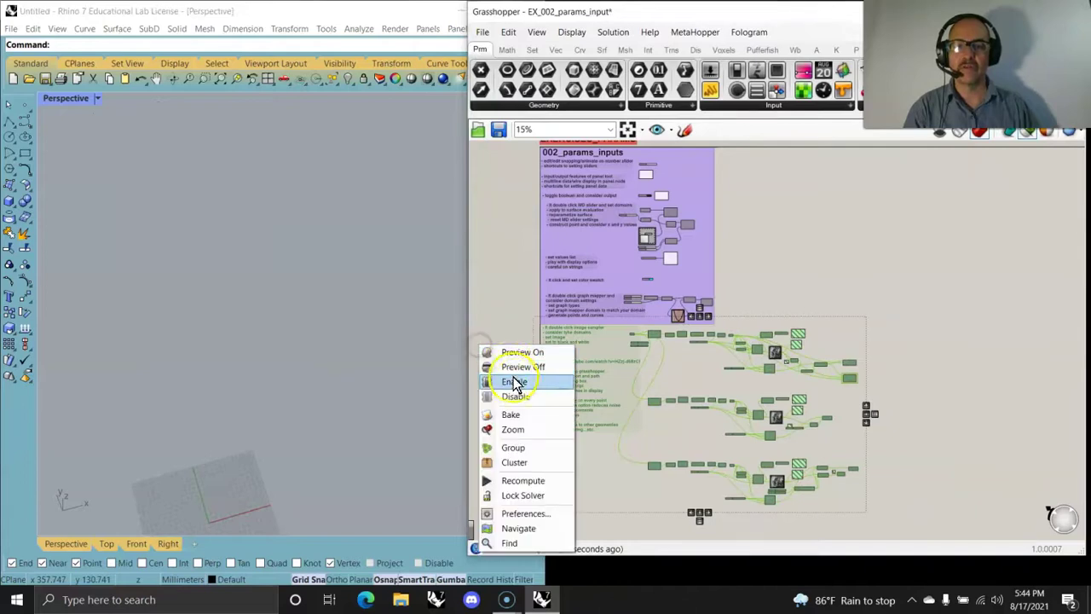
{"action": "left_click", "coordinate": [514, 445]}
{"action": "left_click", "coordinate": [791, 273]}
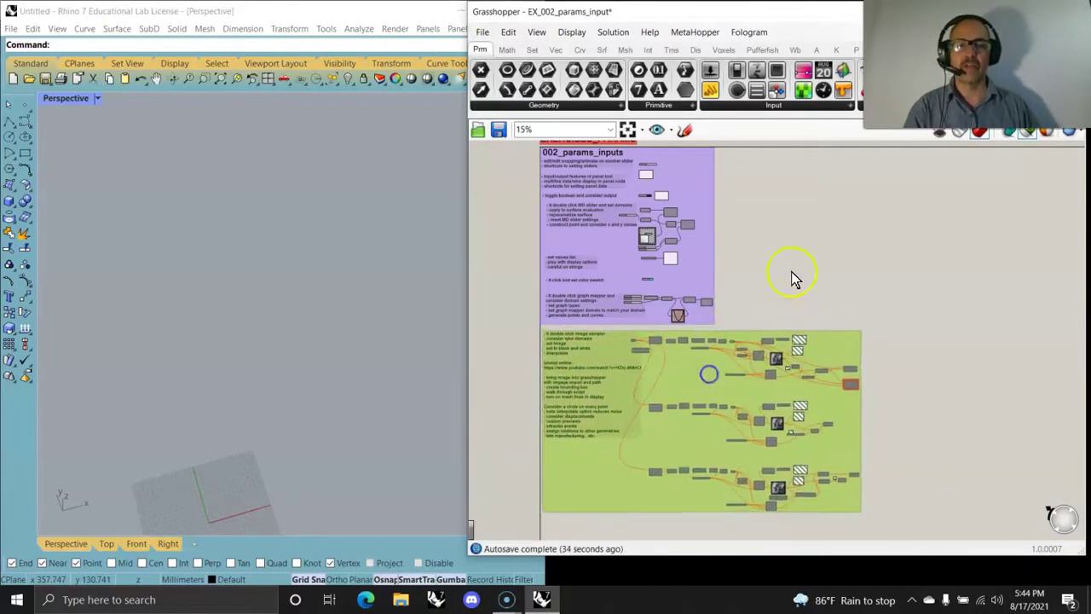
{"action": "right_click_drag", "start_coordinate": [758, 194], "coordinate": [745, 245]}
{"action": "scroll", "coordinate": [786, 266], "scroll_direction": "down", "scroll_amount": 3}
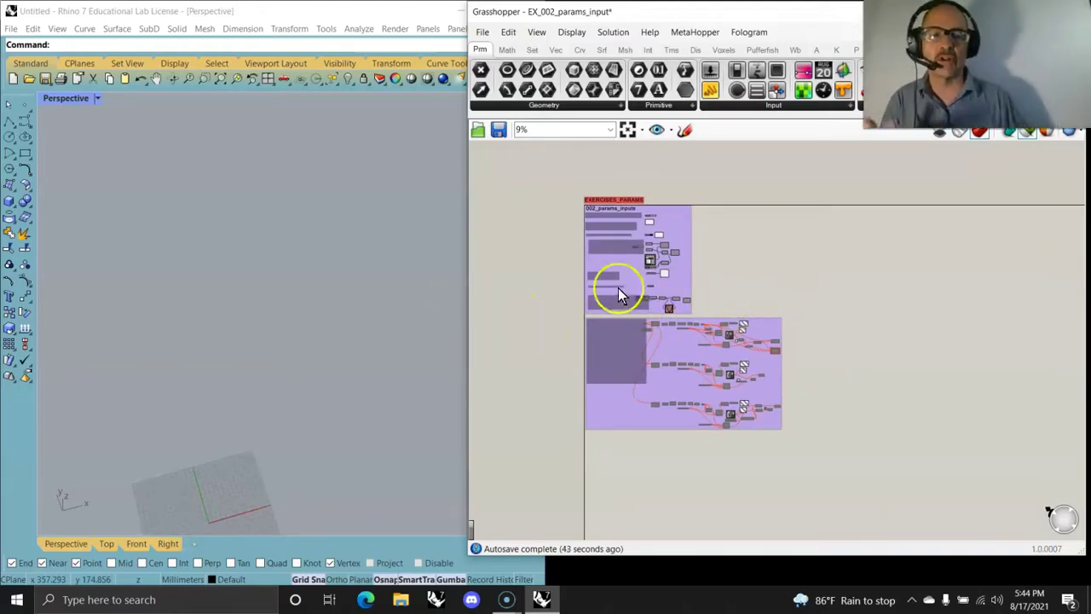
{"action": "scroll", "coordinate": [617, 287], "scroll_direction": "up", "scroll_amount": 4}
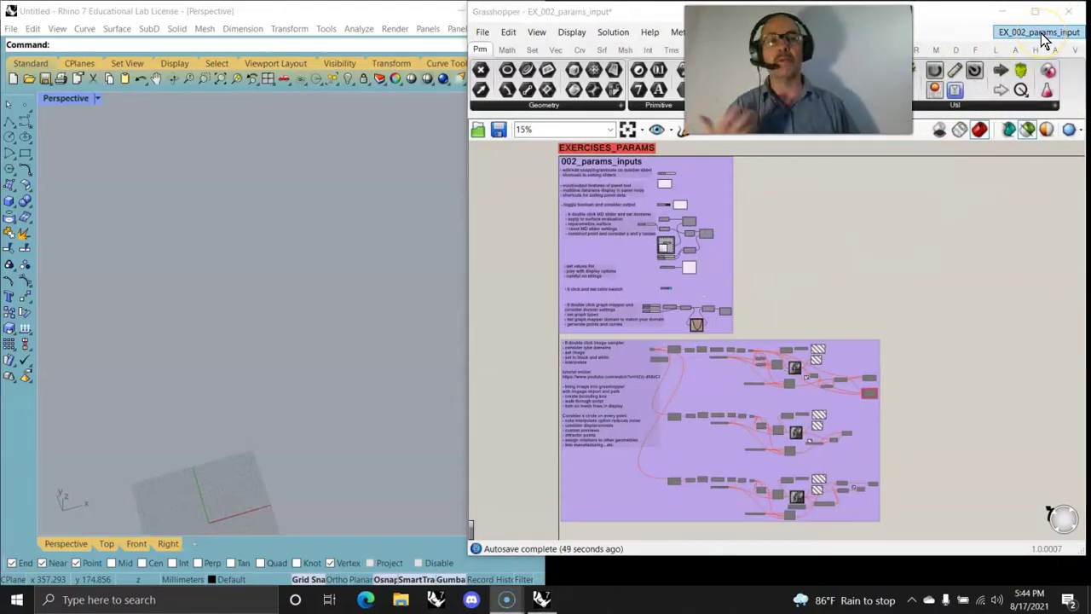
Open MGSM_exercises_Section_001 from the MGSM_grasshopper_scripts folder and close the Unrecognized Objects report without installing the plug-in.
{"action": "left_click", "coordinate": [1041, 34]}
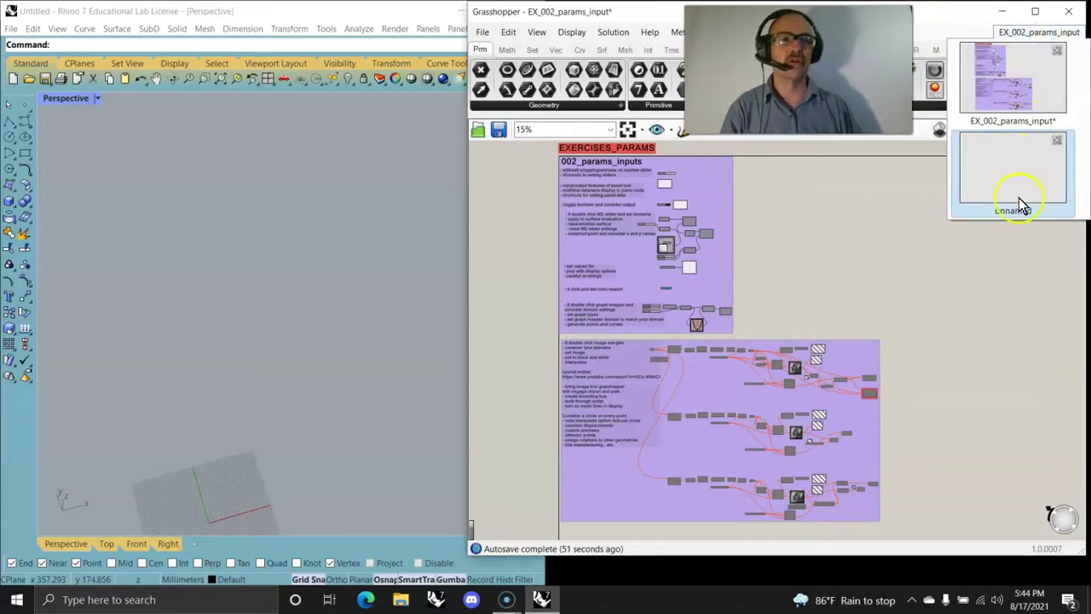
{"action": "left_click", "coordinate": [482, 32]}
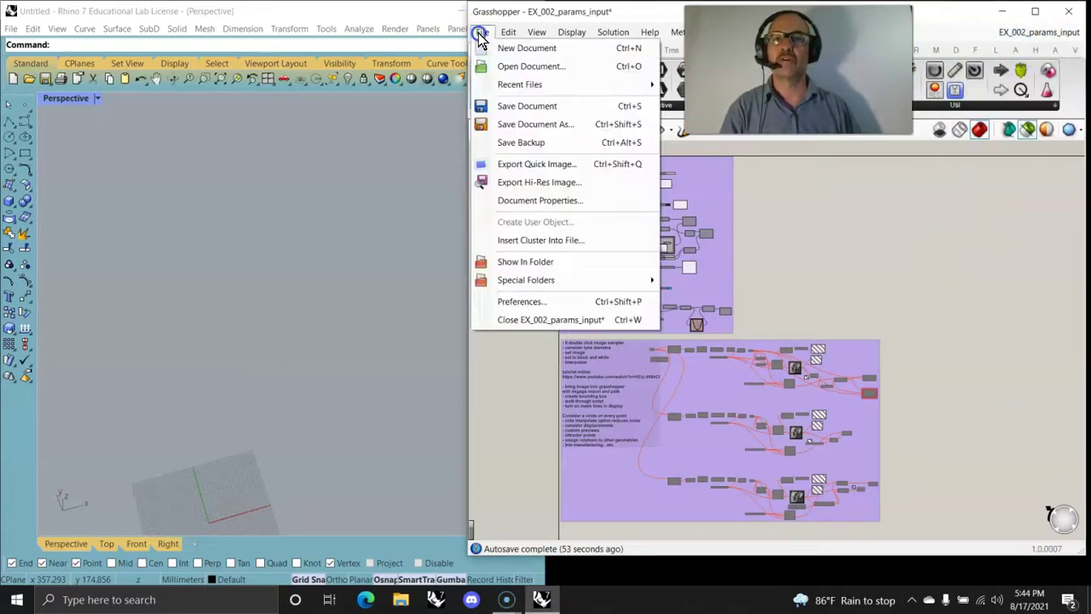
{"action": "left_click", "coordinate": [523, 67]}
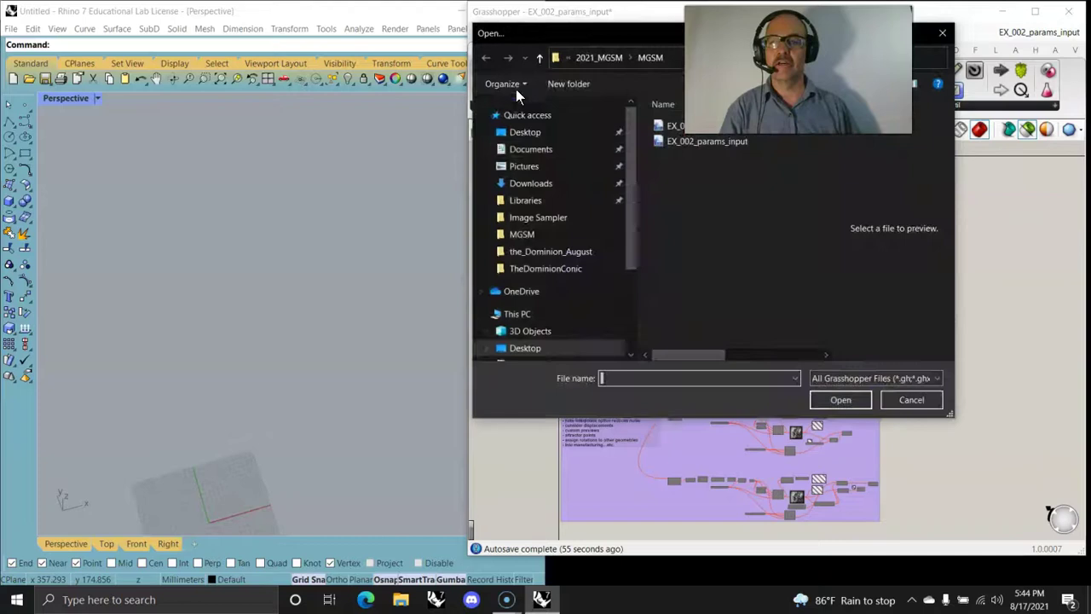
{"action": "left_click", "coordinate": [611, 58]}
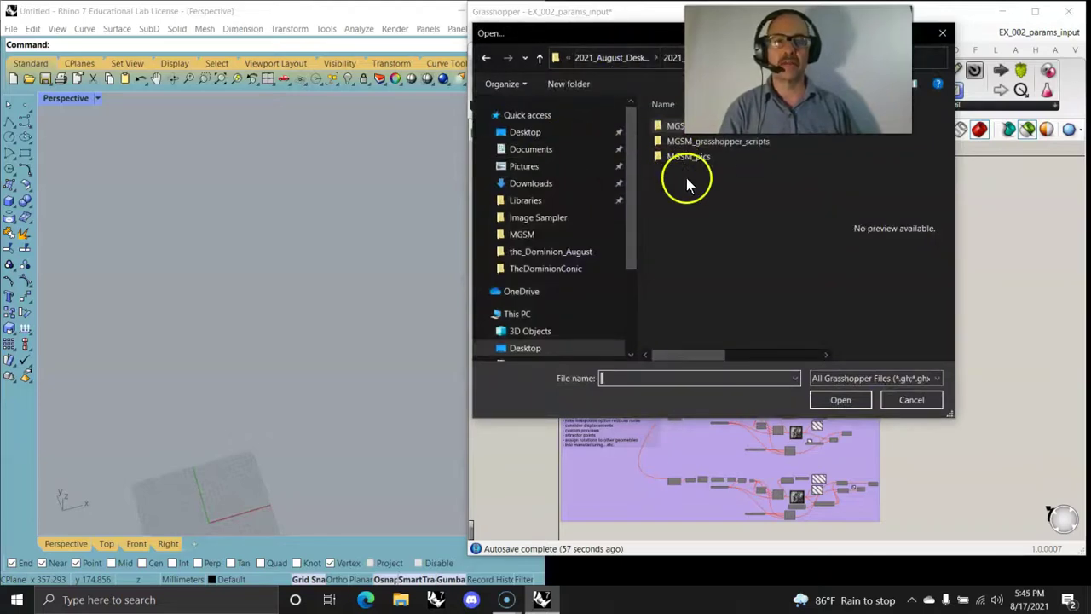
{"action": "left_click", "coordinate": [702, 143]}
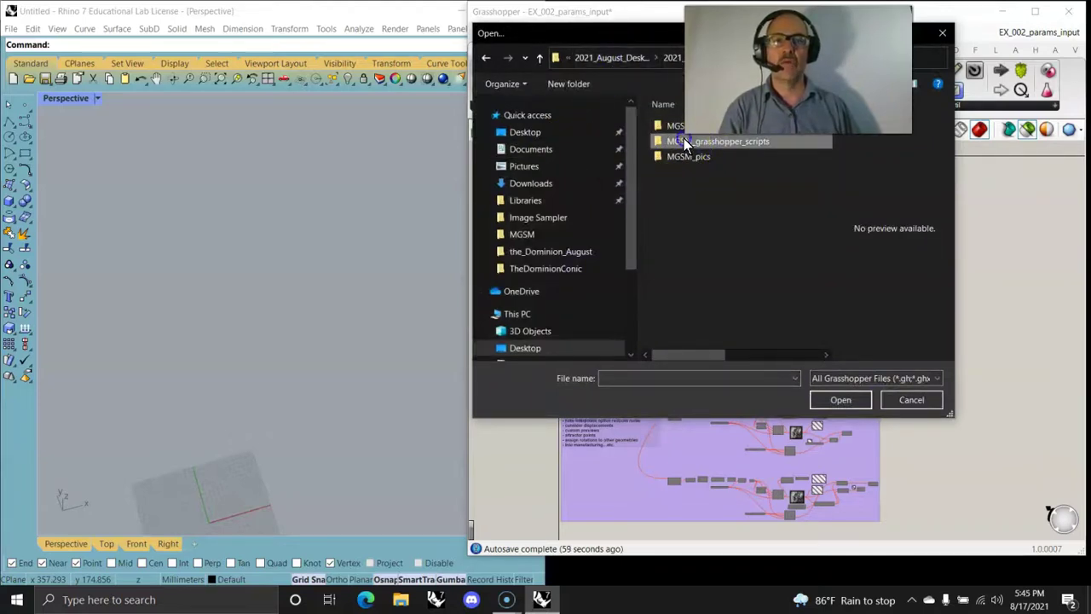
{"action": "double_click", "coordinate": [695, 141]}
{"action": "double_click", "coordinate": [692, 171]}
{"action": "left_click", "coordinate": [853, 258]}
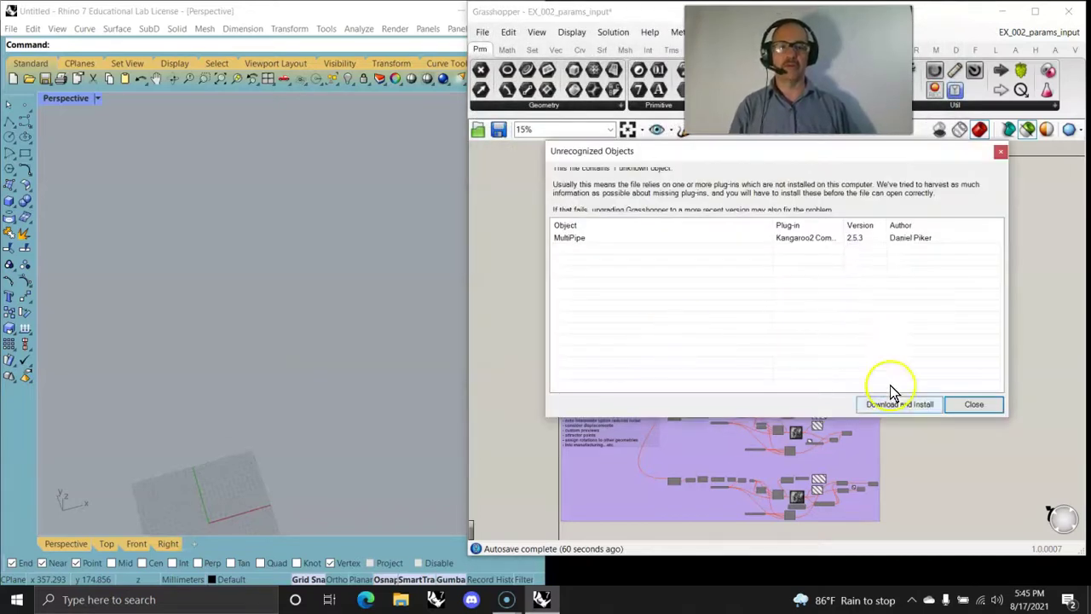
{"action": "left_click", "coordinate": [969, 402]}
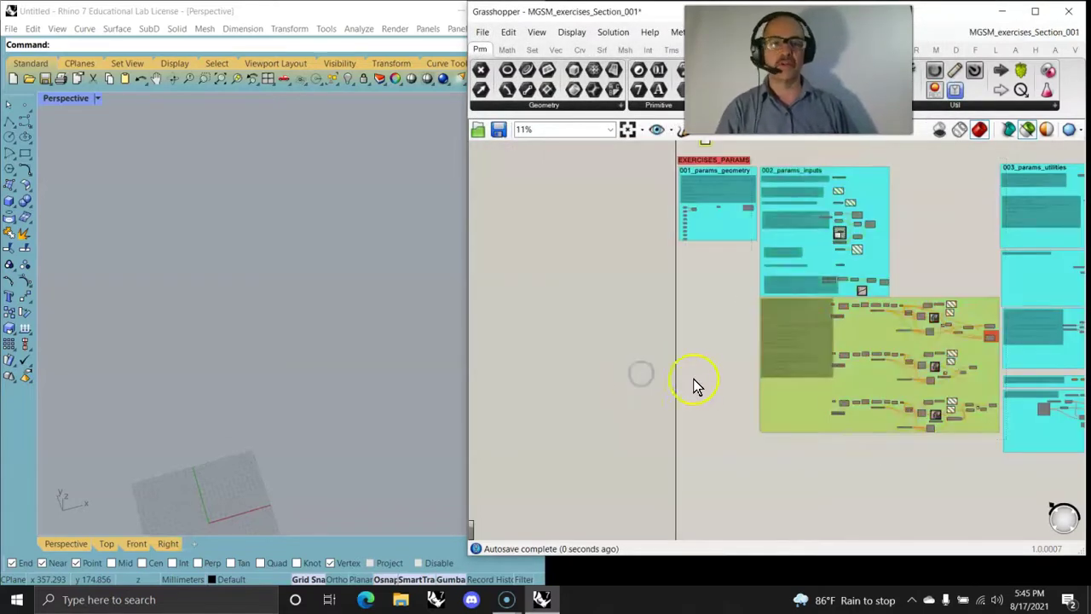
Fit the whole MGSM_exercises_Section_001 definition in view and survey its exercise groups.
{"action": "scroll", "coordinate": [712, 388], "scroll_direction": "down", "scroll_amount": 2}
{"action": "left_click", "coordinate": [628, 132]}
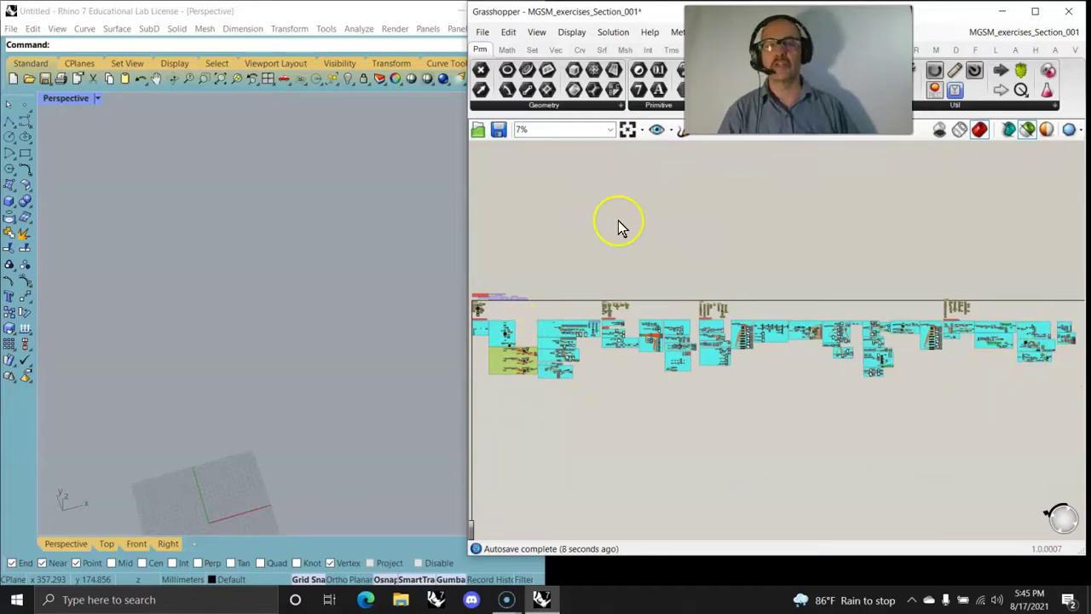
{"action": "left_click", "coordinate": [76, 554]}
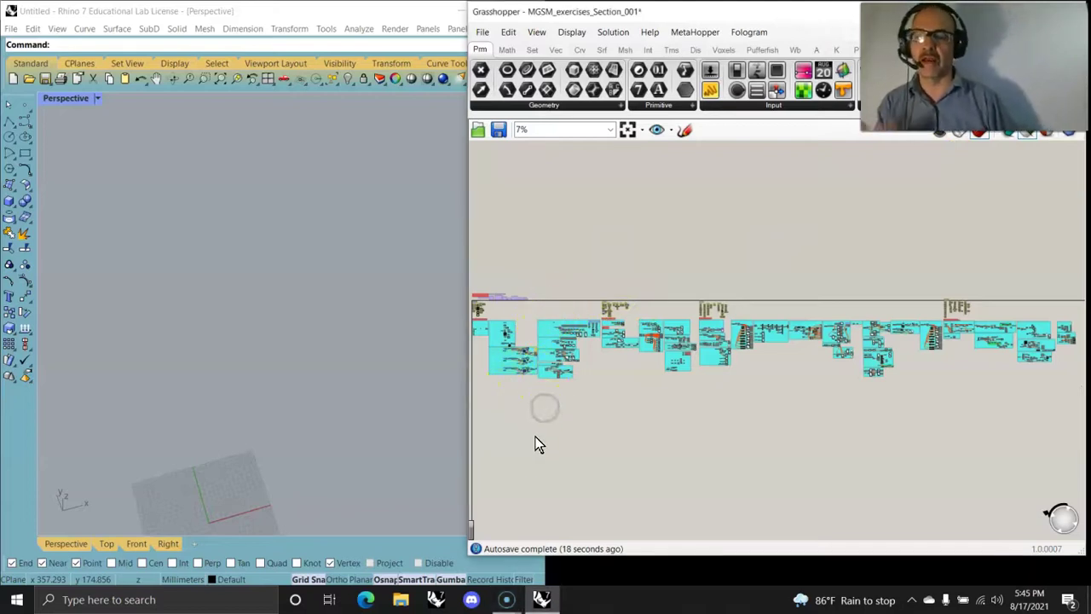
{"action": "right_click_drag", "start_coordinate": [528, 458], "coordinate": [638, 420]}
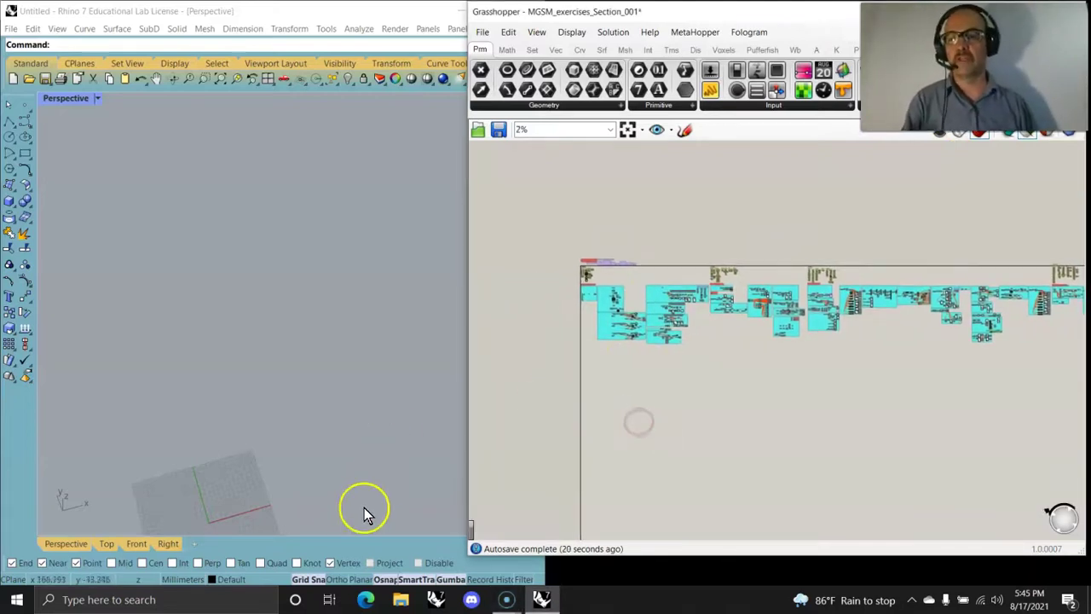